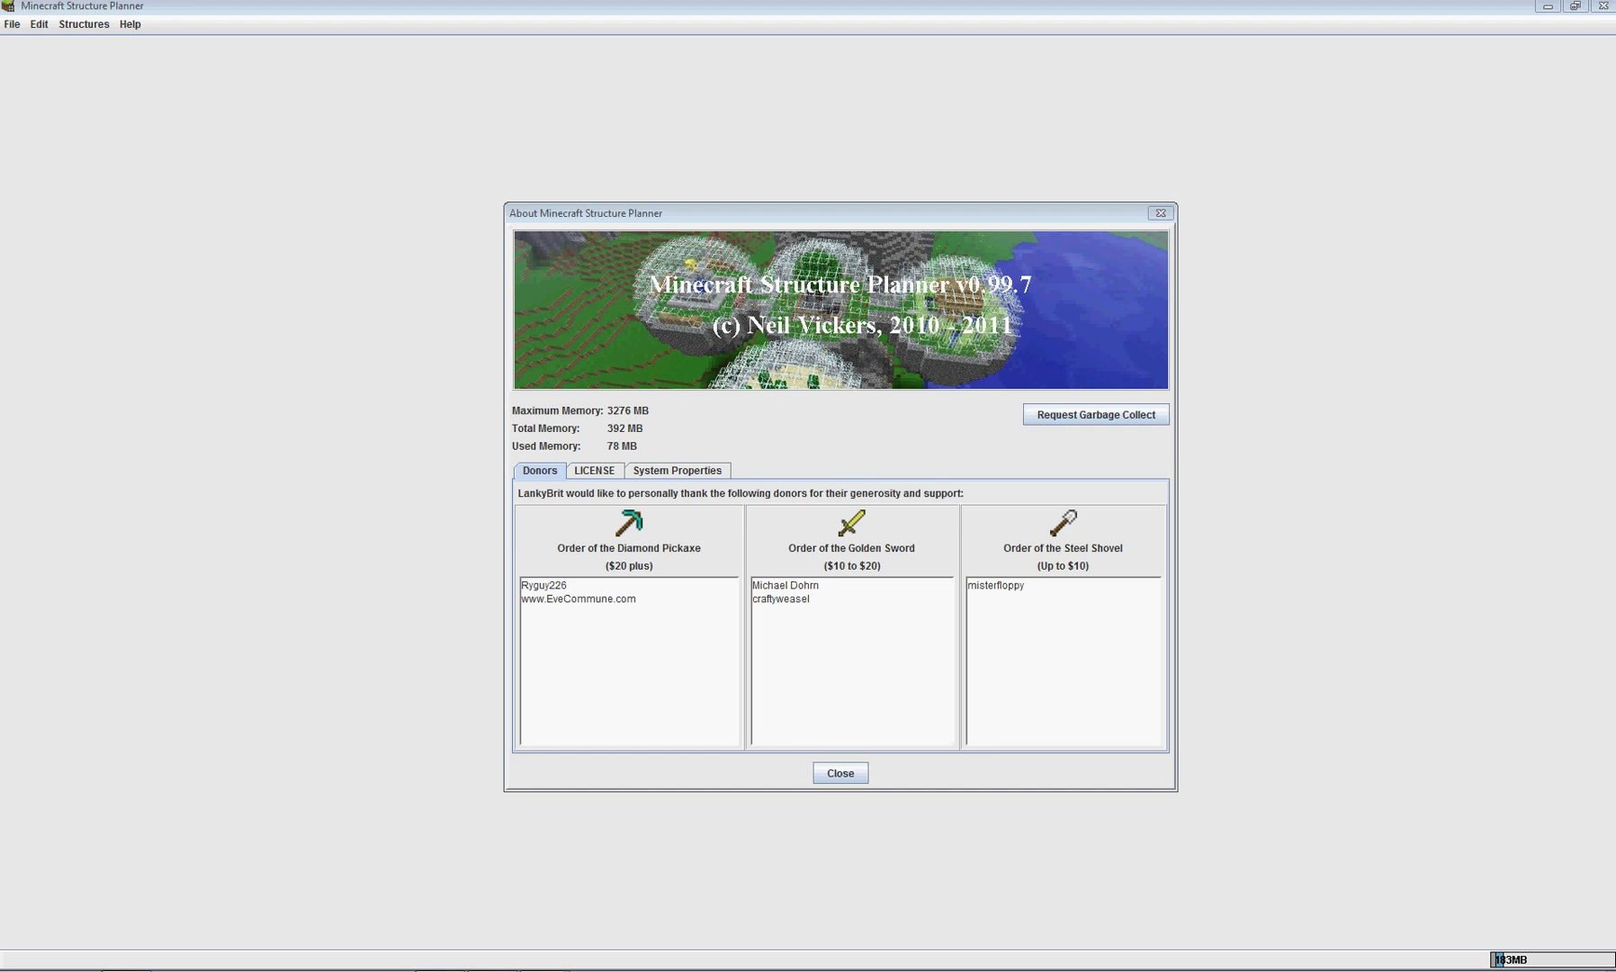
# Close About and generate a Hemispherical Dome with radius 10, rise 10 and base height 10.
pyautogui.click(1159, 213)
pyautogui.click(79, 25)
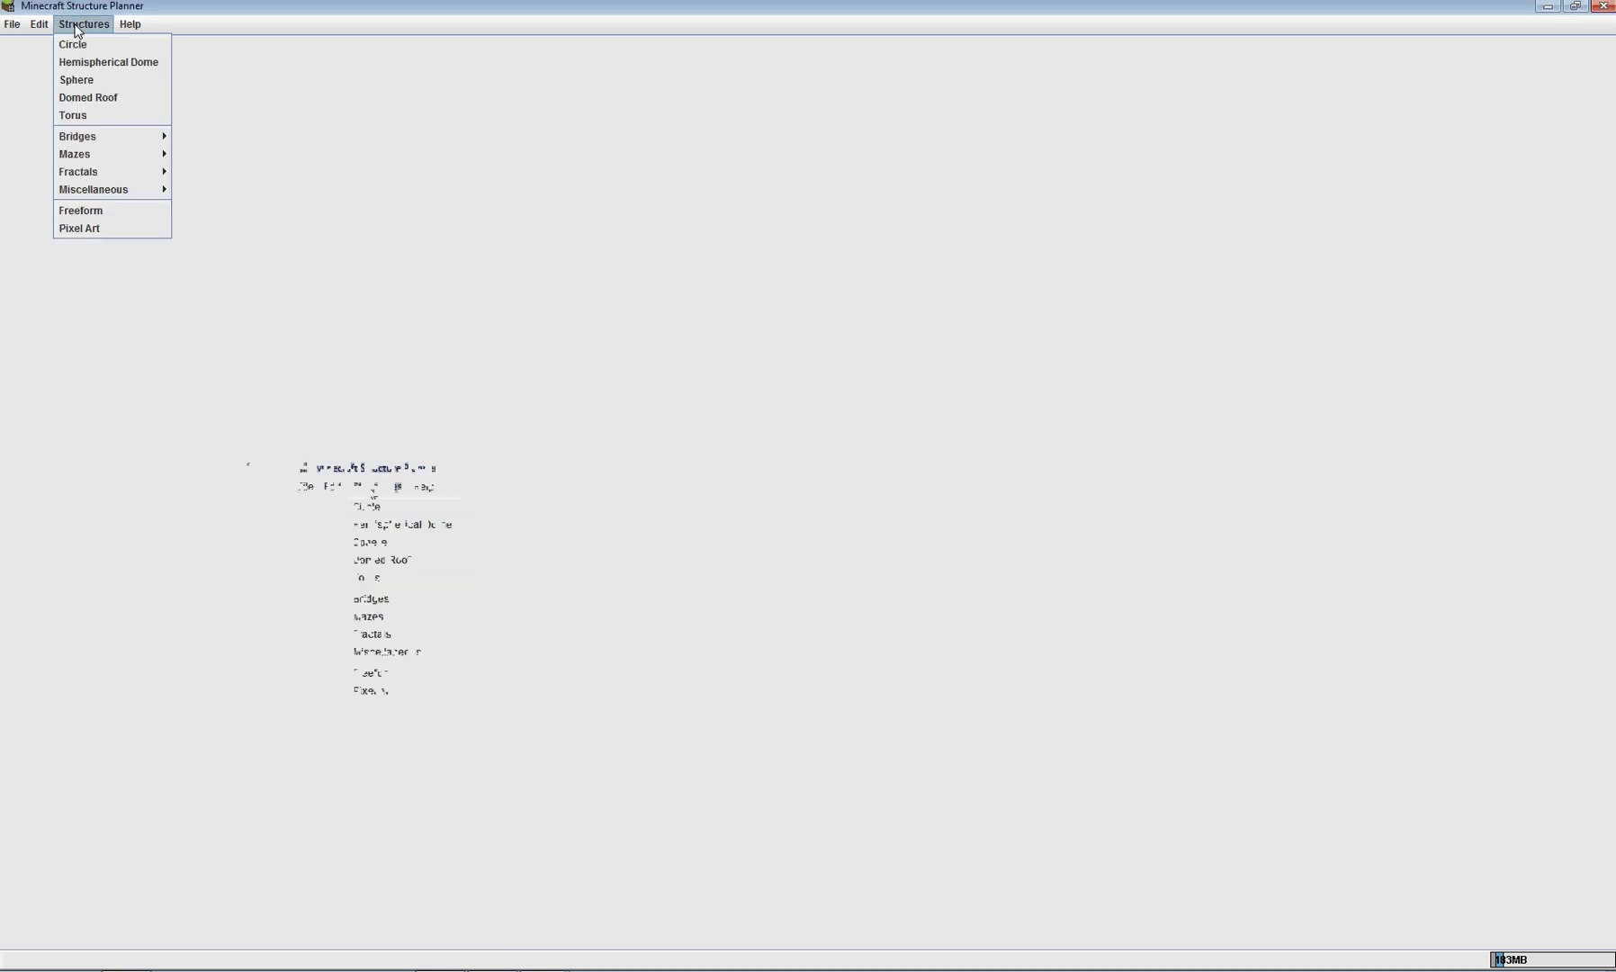
pyautogui.click(99, 62)
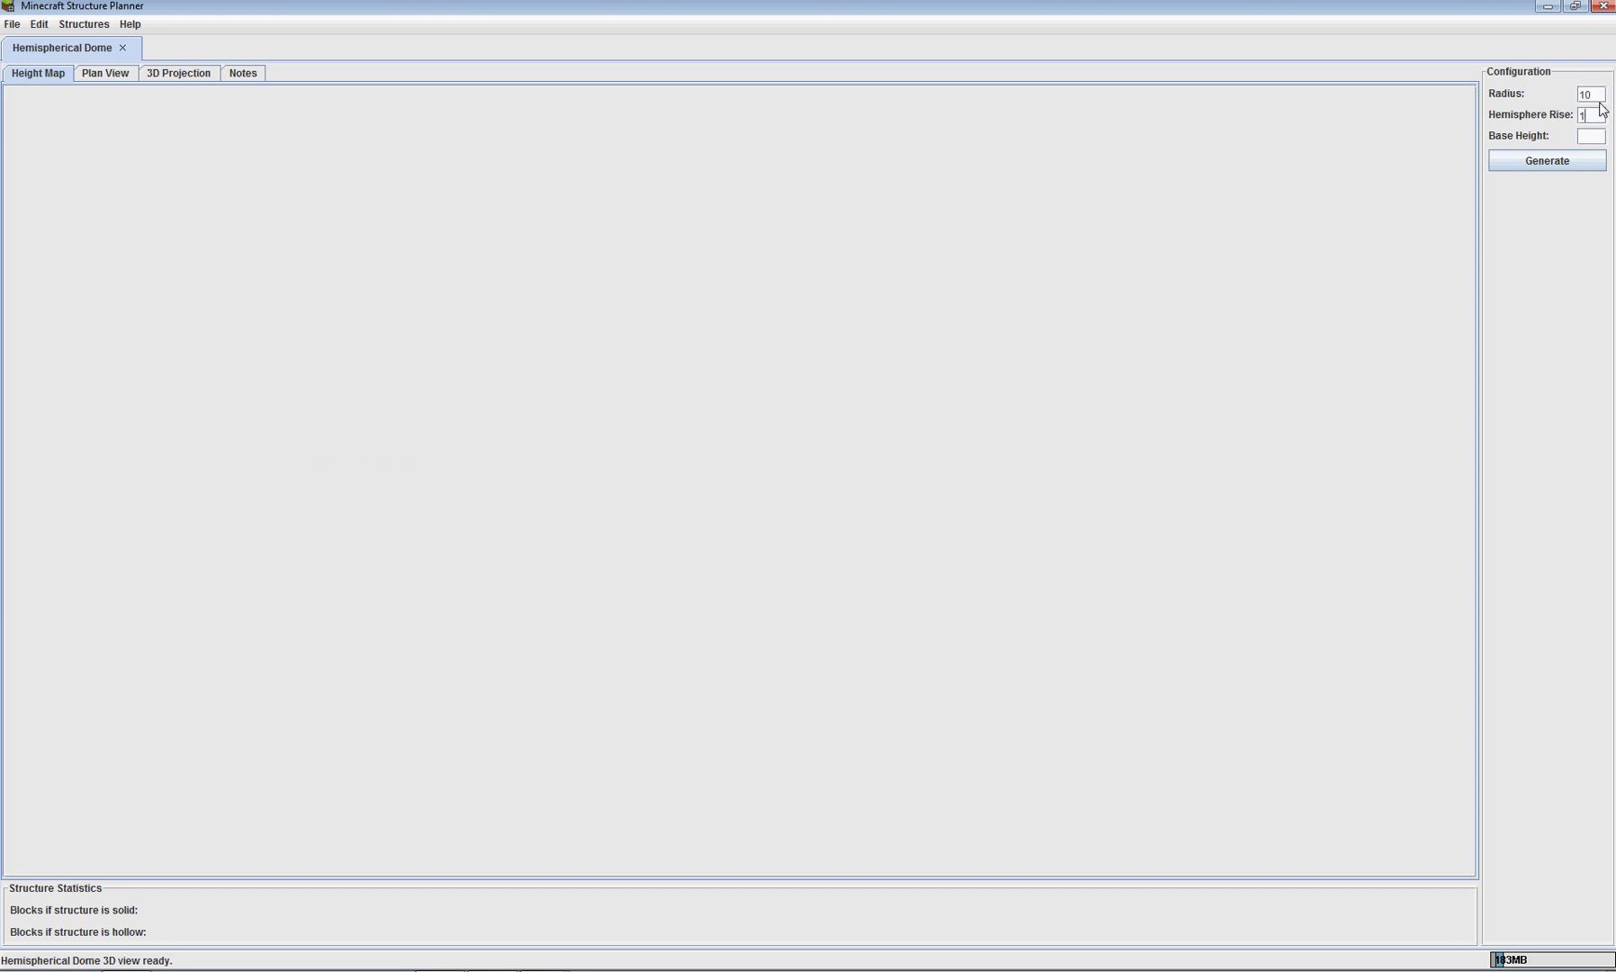
pyautogui.write('0')
pyautogui.press('Tab')
pyautogui.write('10')
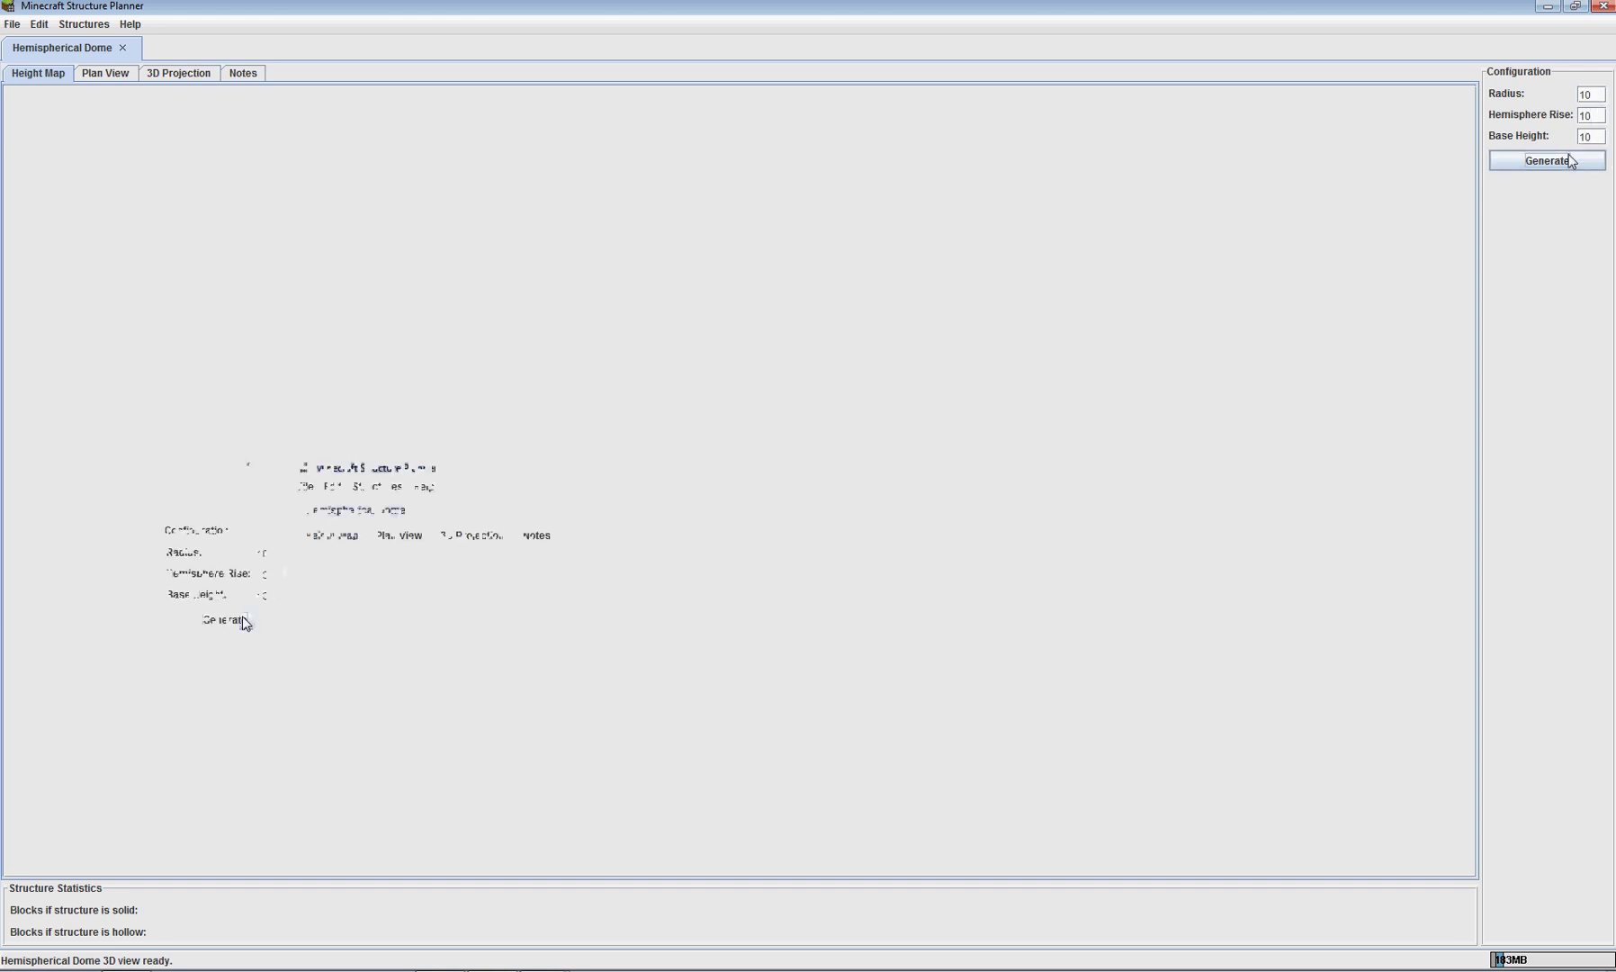
pyautogui.click(1563, 160)
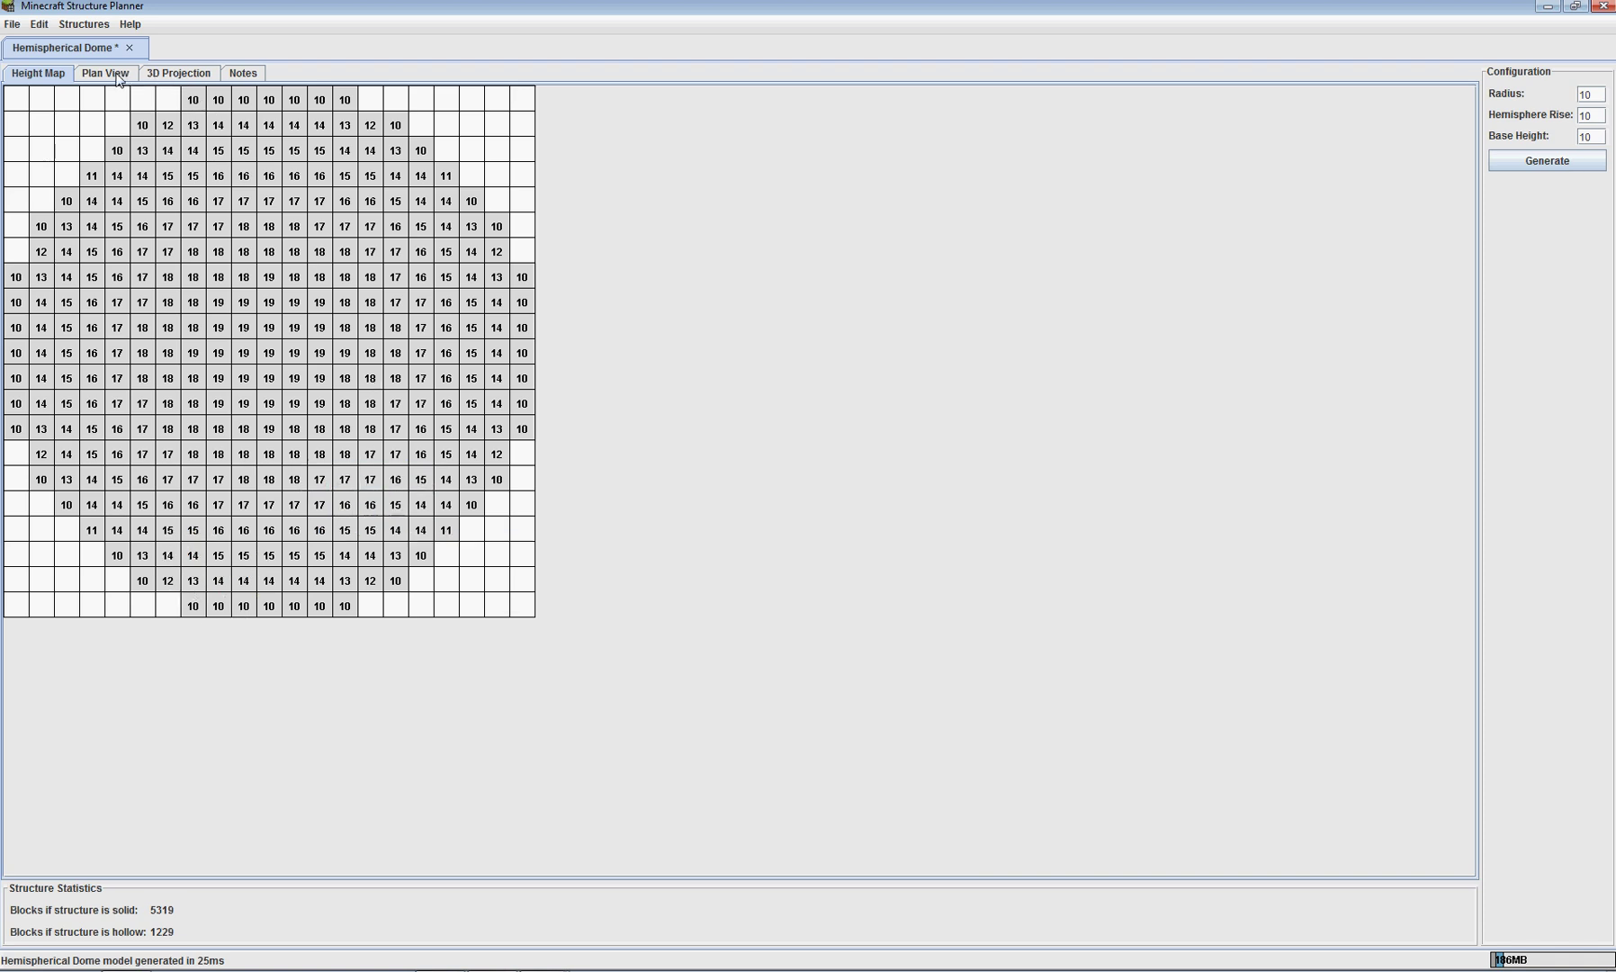
# Show the dome as a 3D Projection and tilt the view to look down on it.
pyautogui.click(180, 76)
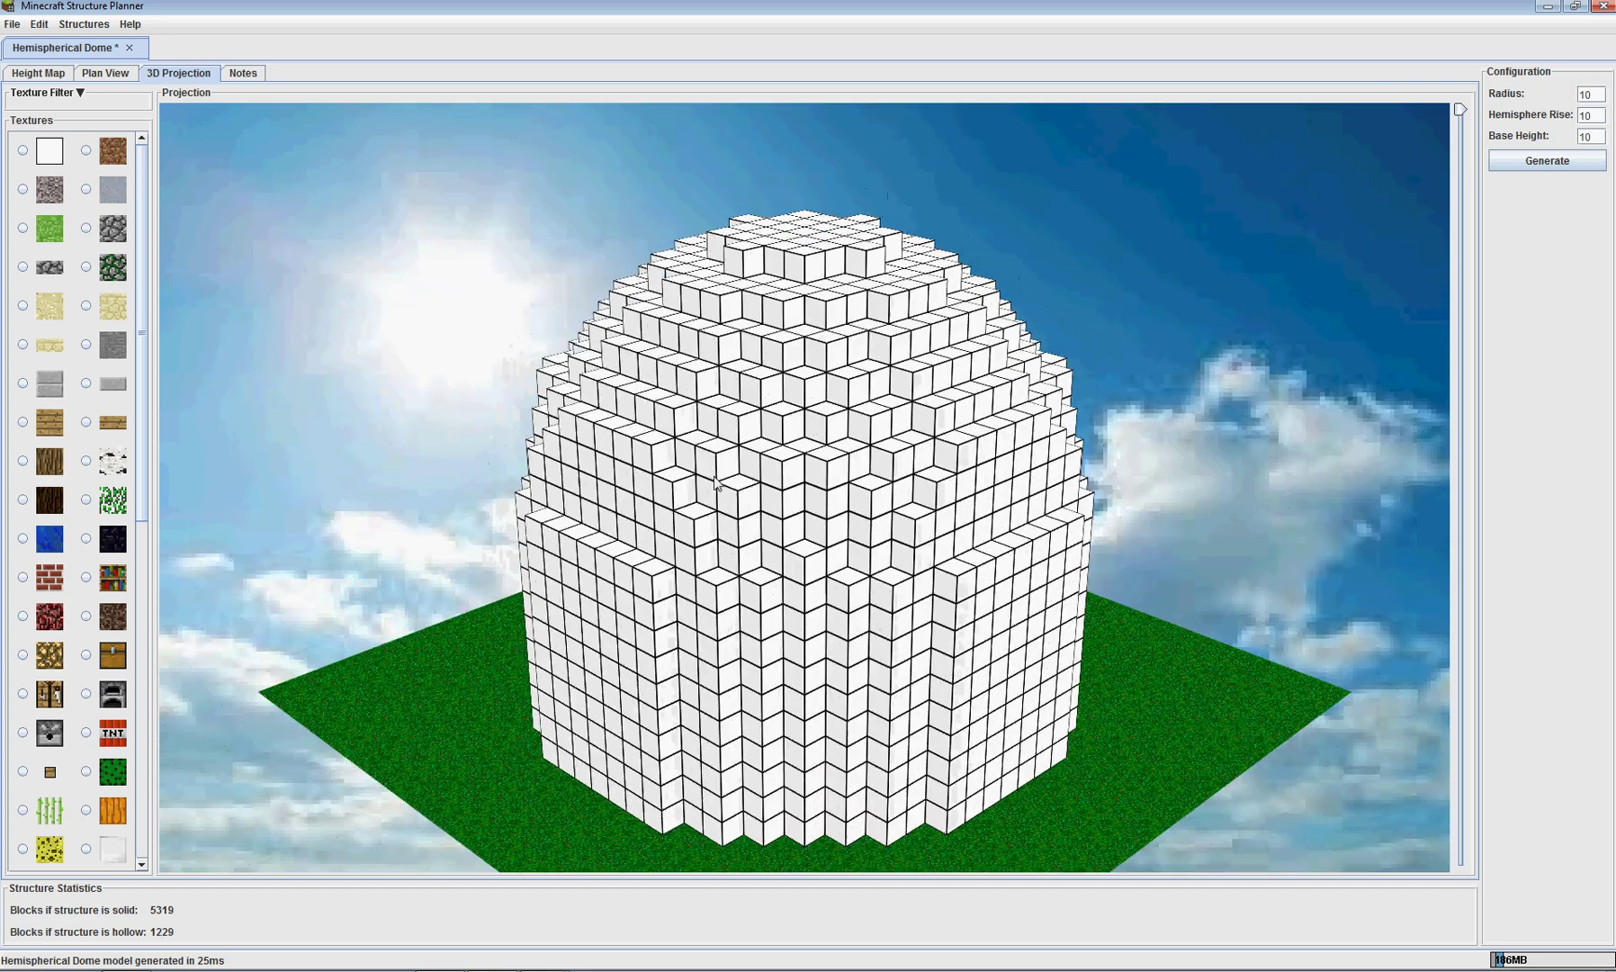
pyautogui.moveTo(1098, 678)
pyautogui.mouseDown()
pyautogui.moveTo(965, 703)
pyautogui.moveTo(892, 704)
pyautogui.moveTo(856, 684)
pyautogui.moveTo(839, 698)
pyautogui.moveTo(883, 736)
pyautogui.moveTo(852, 617)
pyautogui.moveTo(855, 699)
pyautogui.moveTo(817, 702)
pyautogui.moveTo(837, 639)
pyautogui.moveTo(809, 675)
pyautogui.mouseUp()
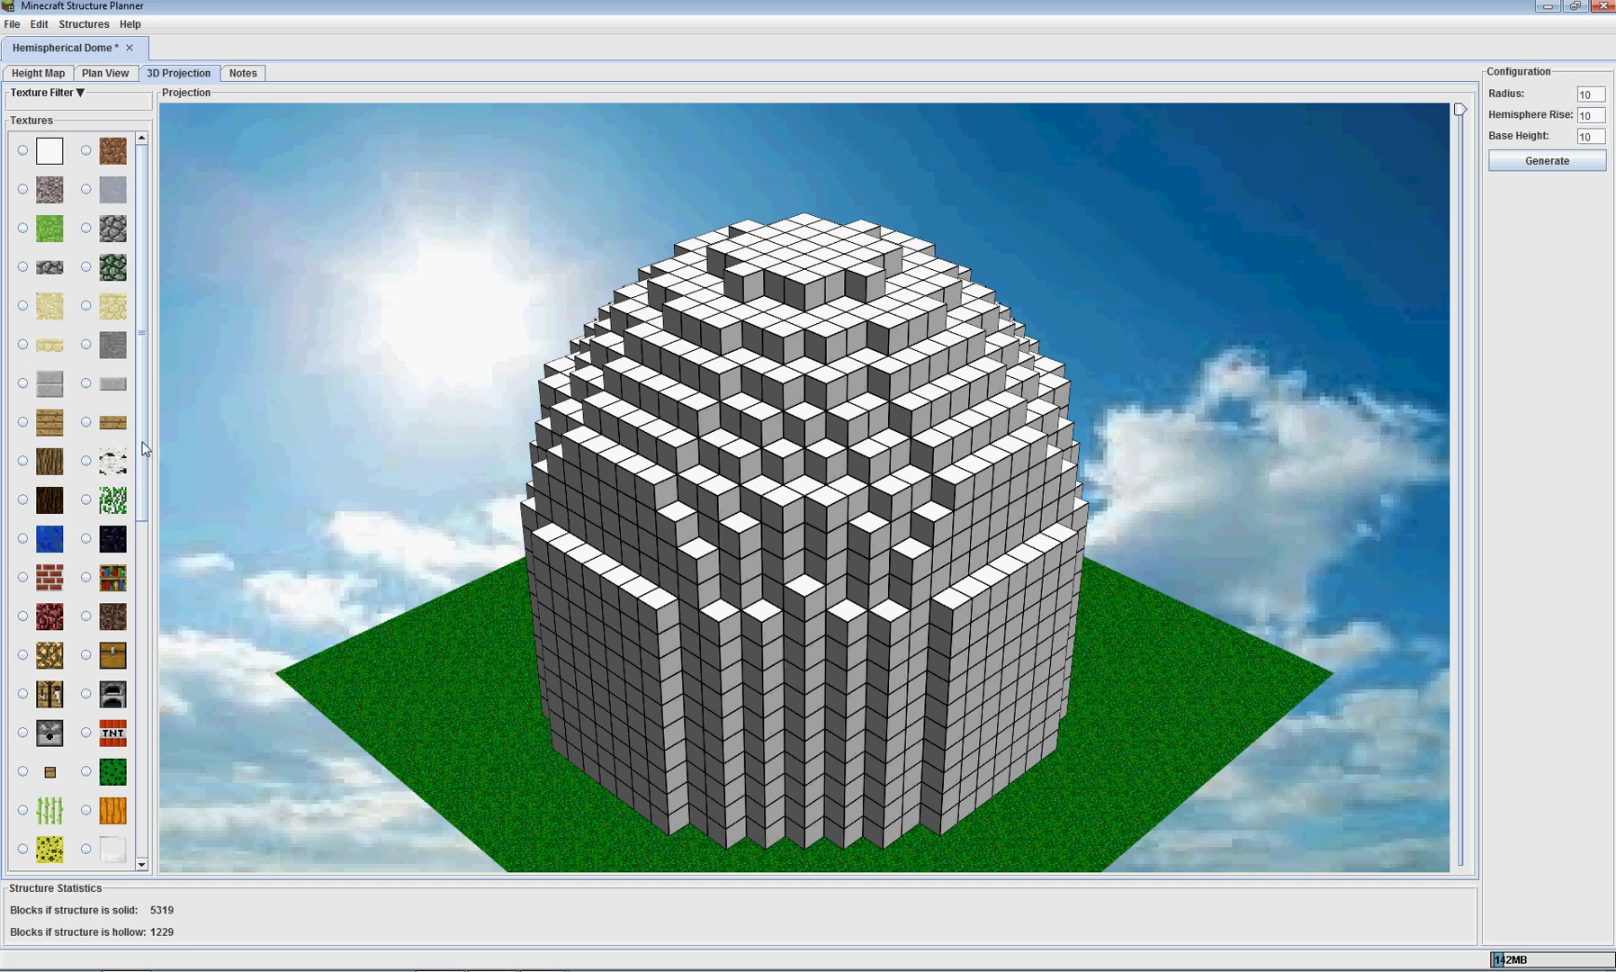
pyautogui.moveTo(143, 447)
pyautogui.mouseDown()
pyautogui.moveTo(144, 765)
pyautogui.moveTo(155, 392)
pyautogui.moveTo(106, 213)
pyautogui.mouseUp()
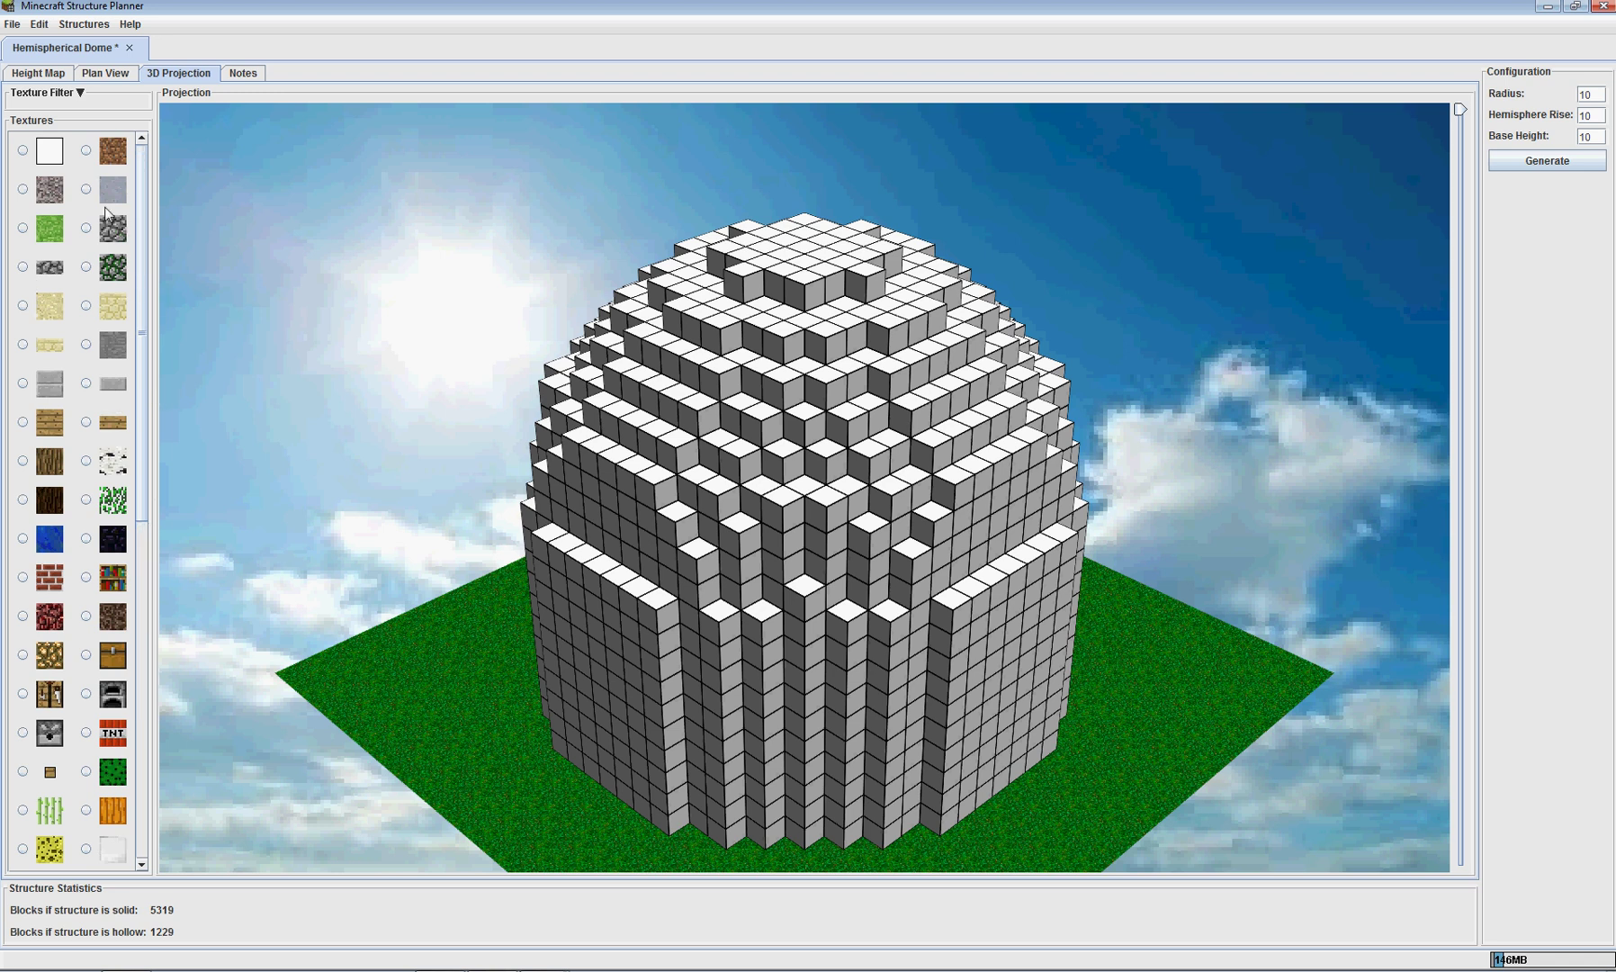
# Filter the texture palette, trying Slabs, Wood and Wool, and settle on Wood plus Plants.
pyautogui.click(81, 93)
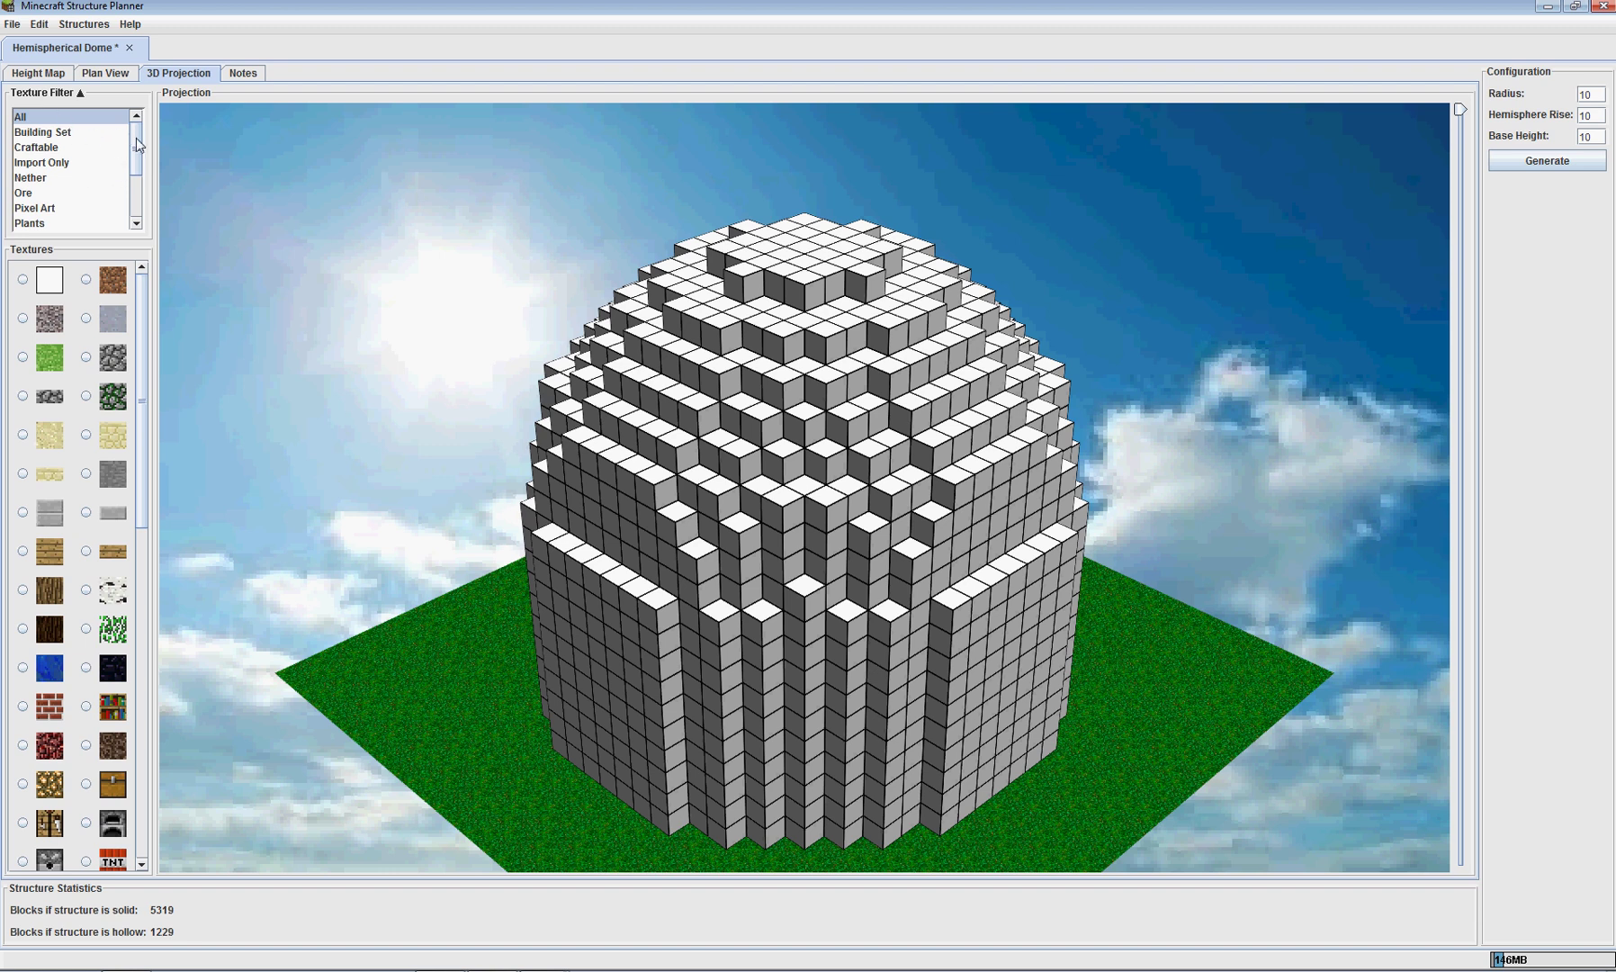
pyautogui.moveTo(137, 138); pyautogui.dragTo(132, 187)
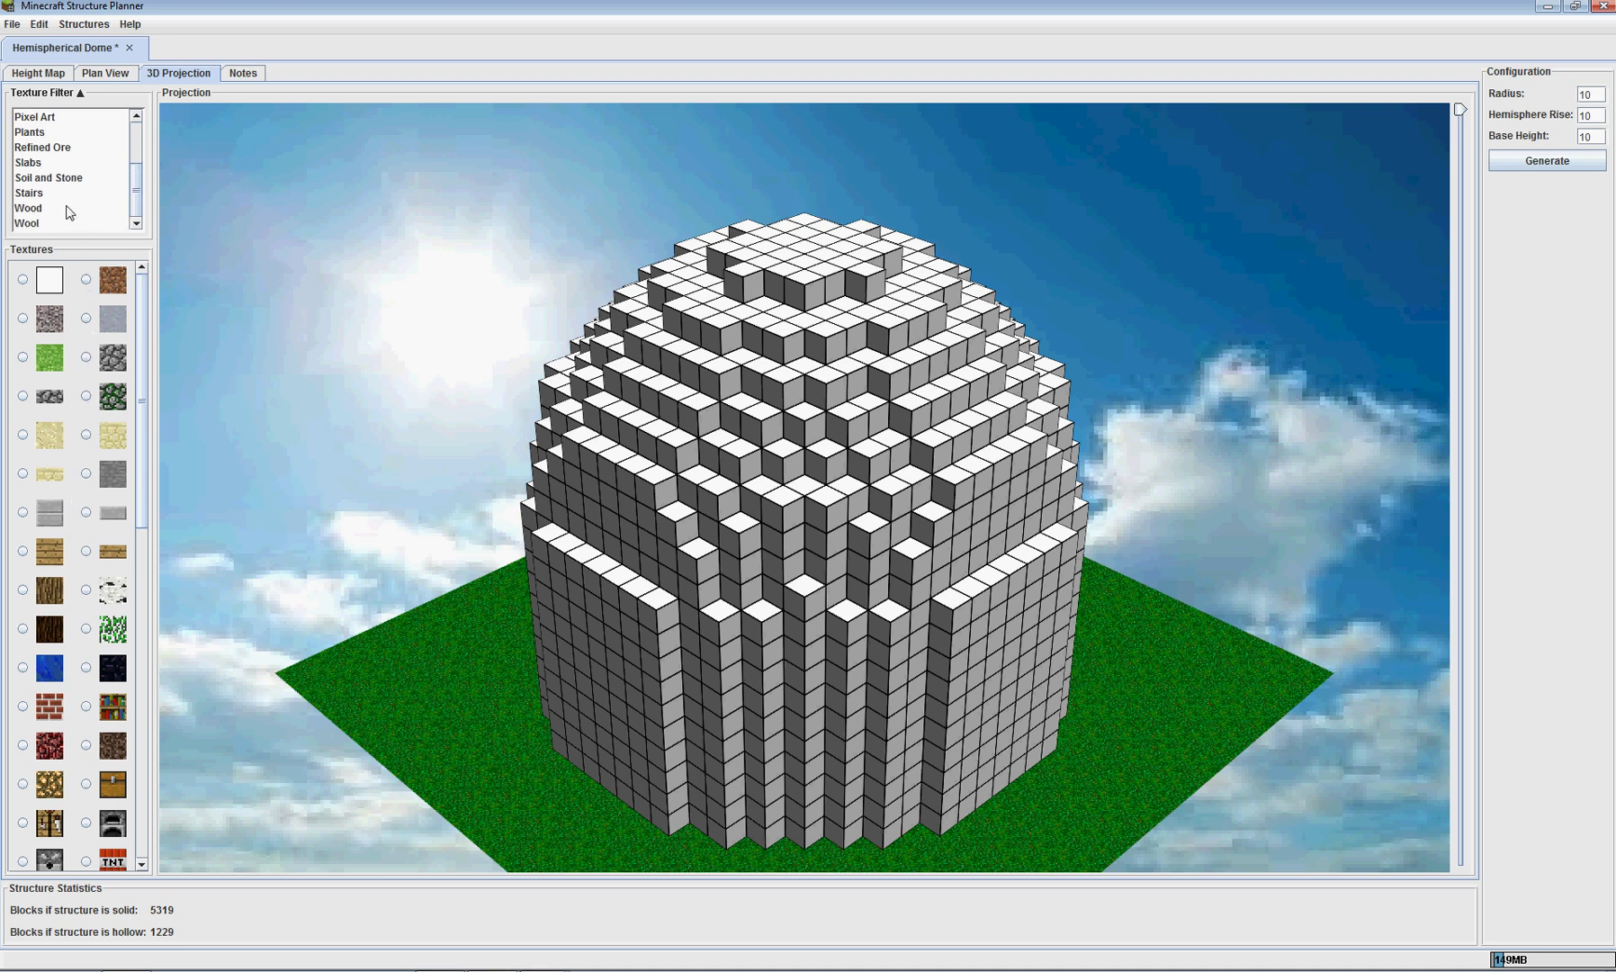
pyautogui.click(36, 165)
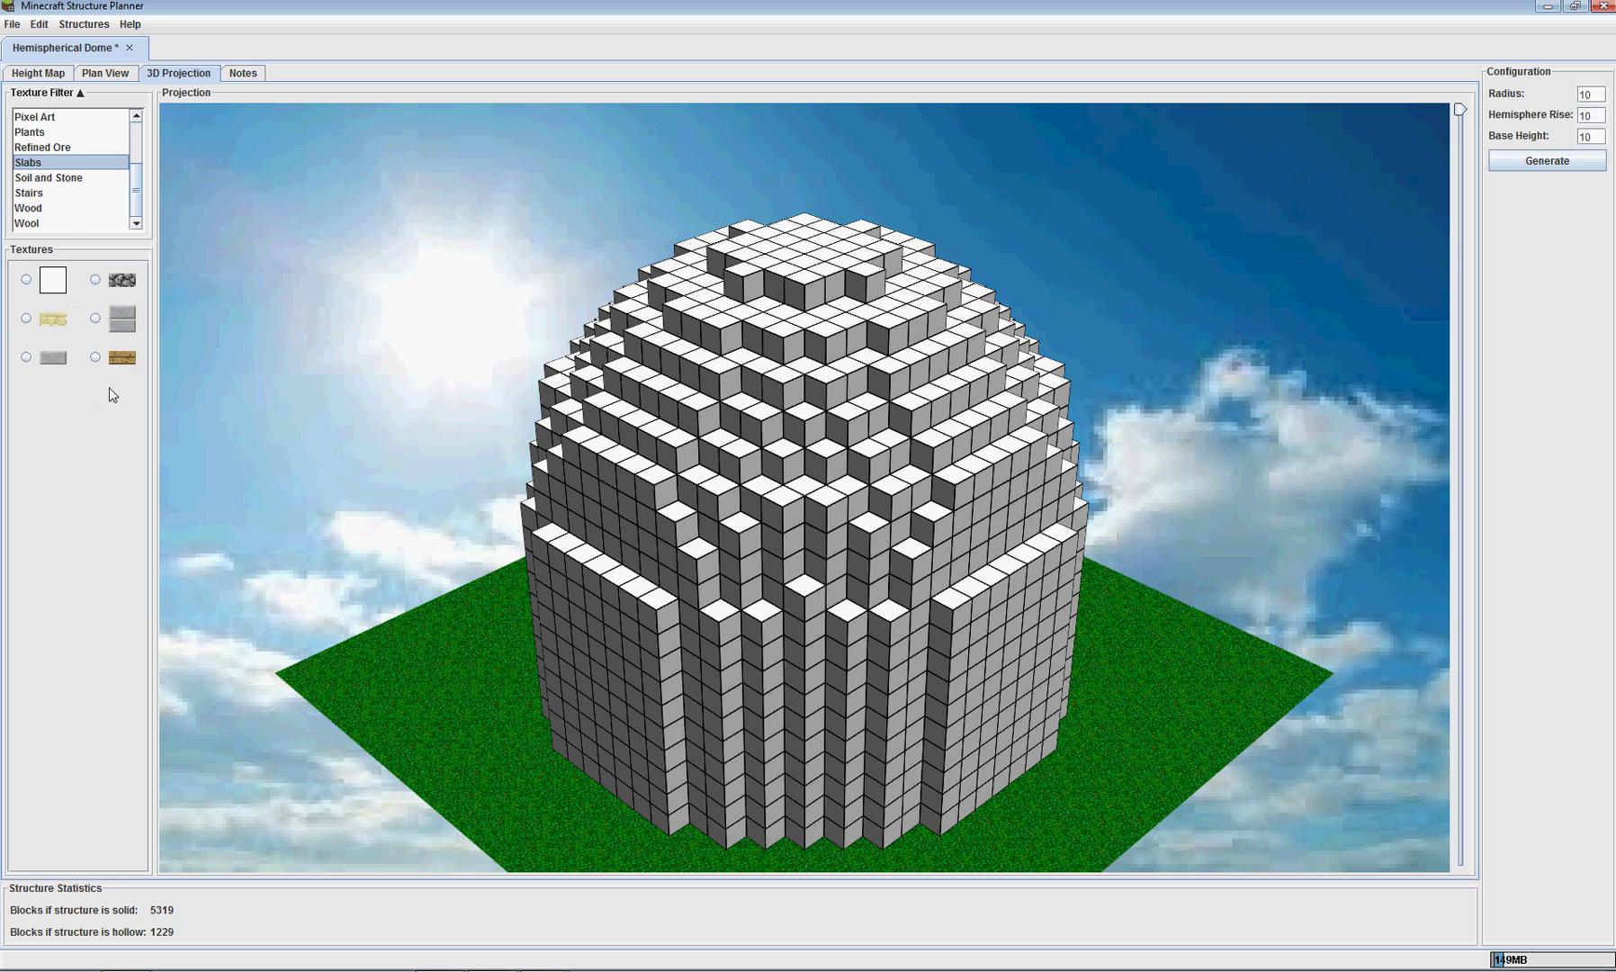
pyautogui.click(37, 211)
pyautogui.click(39, 223)
pyautogui.moveTo(140, 199)
pyautogui.mouseDown()
pyautogui.moveTo(140, 144)
pyautogui.moveTo(138, 196)
pyautogui.mouseUp()
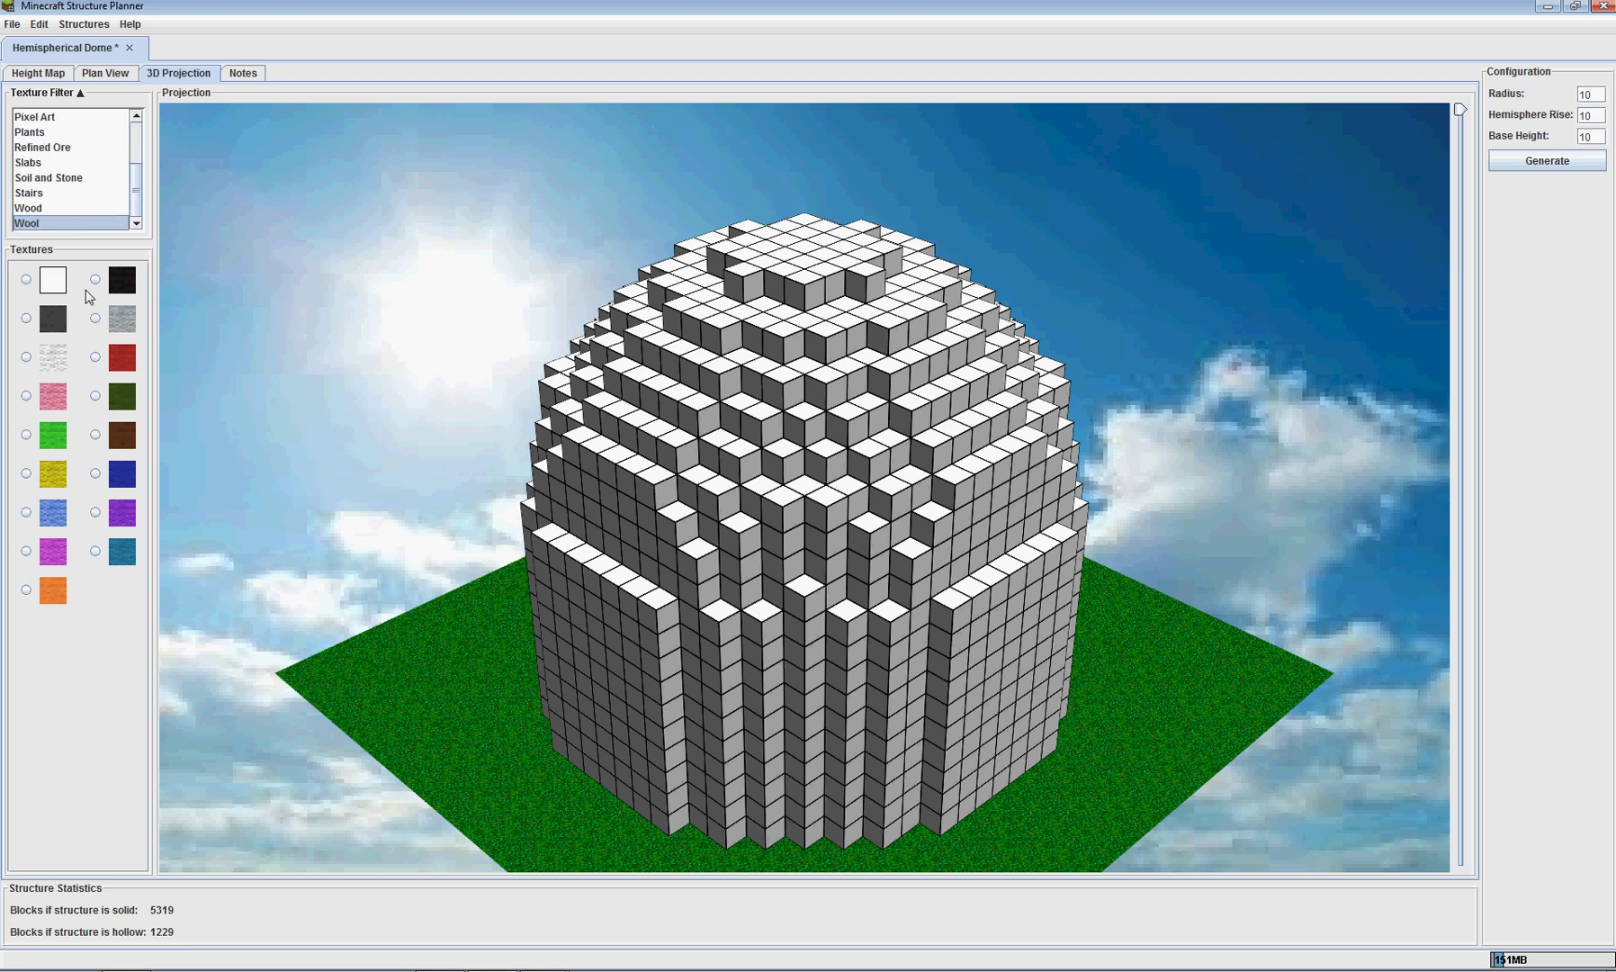
pyautogui.click(45, 210)
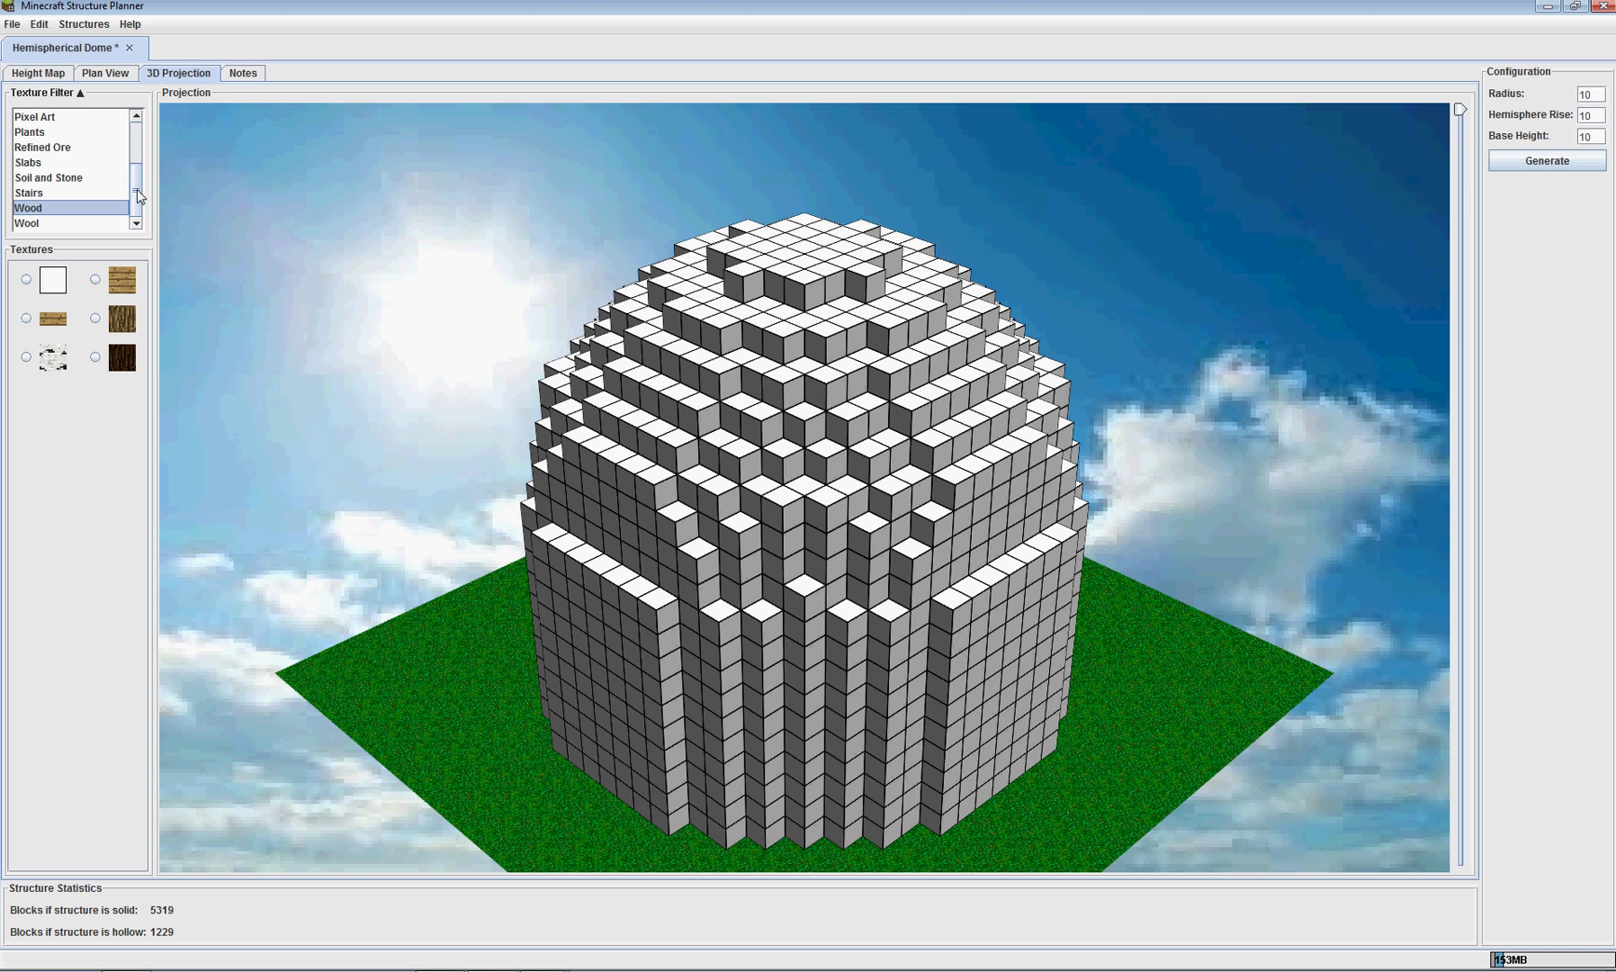
pyautogui.moveTo(138, 191); pyautogui.dragTo(137, 186)
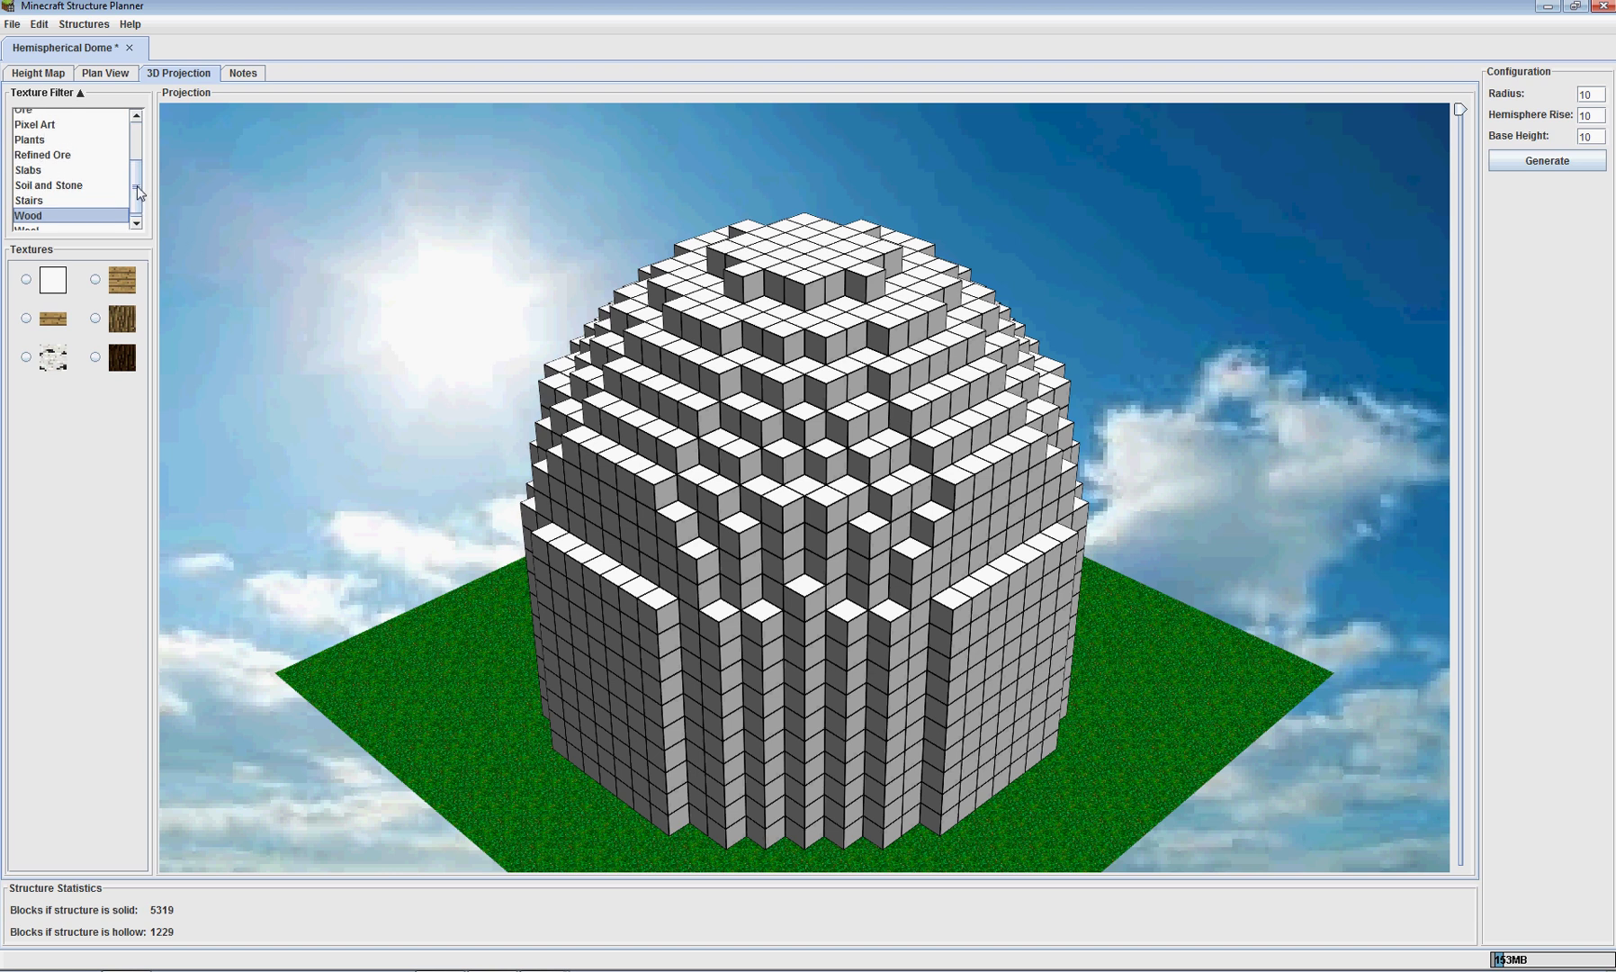
pyautogui.keyDown('ctrl'); pyautogui.click(41, 141); pyautogui.keyUp('ctrl')
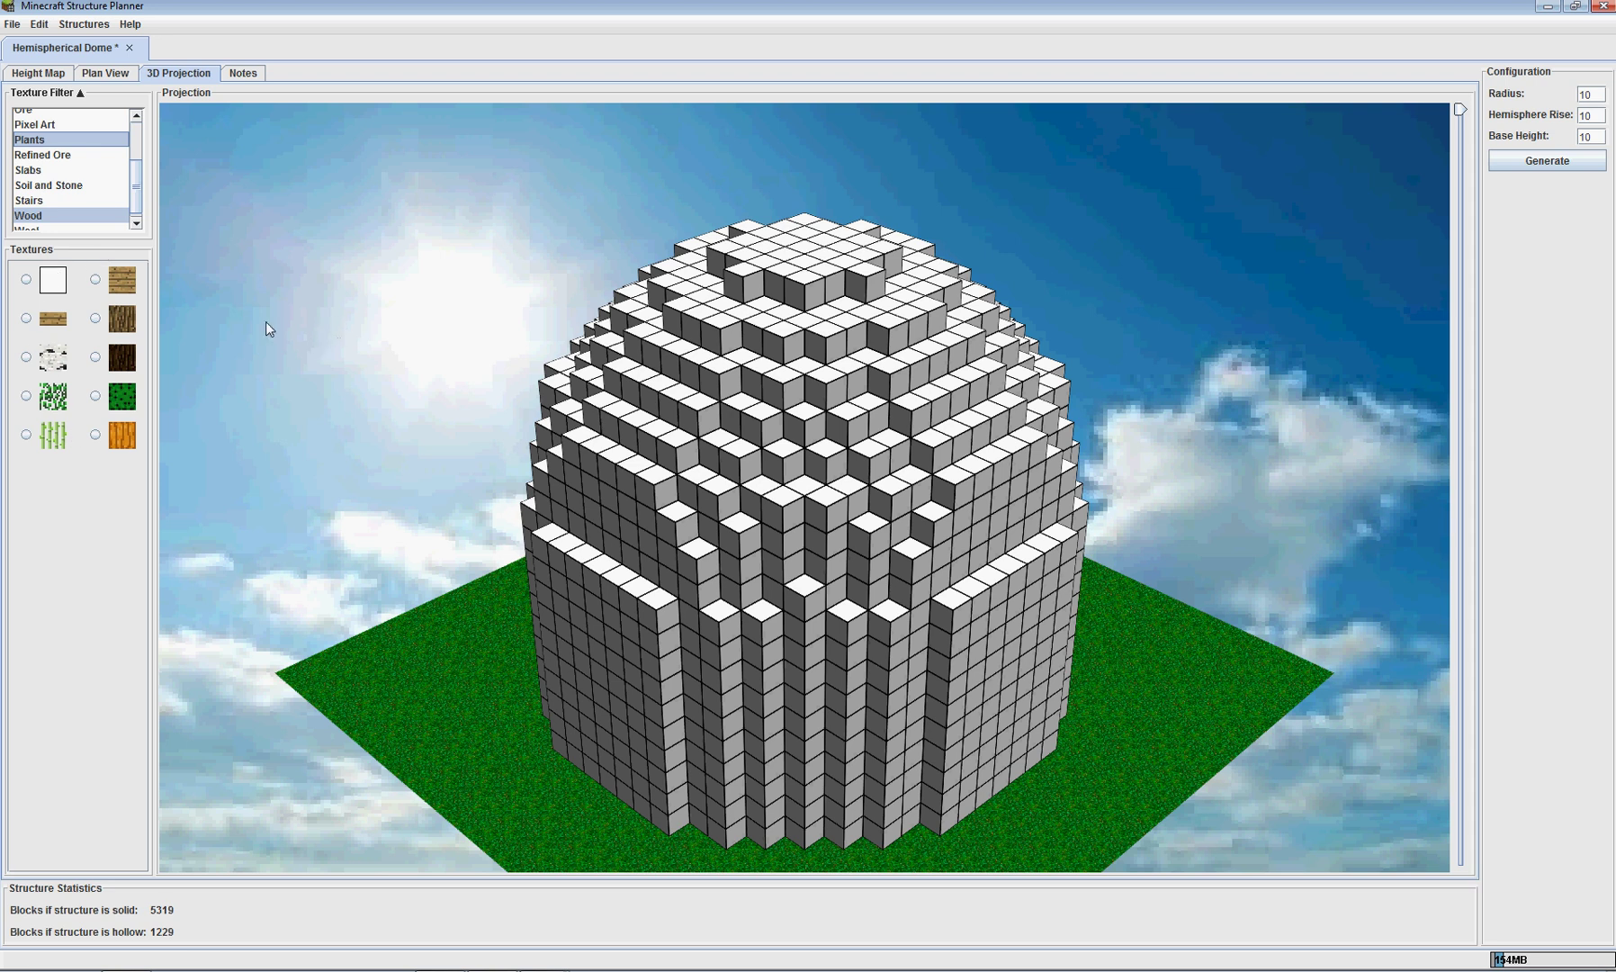
# Retexture the dome, trying oak and spruce planks before settling on the dark log texture.
pyautogui.click(128, 285)
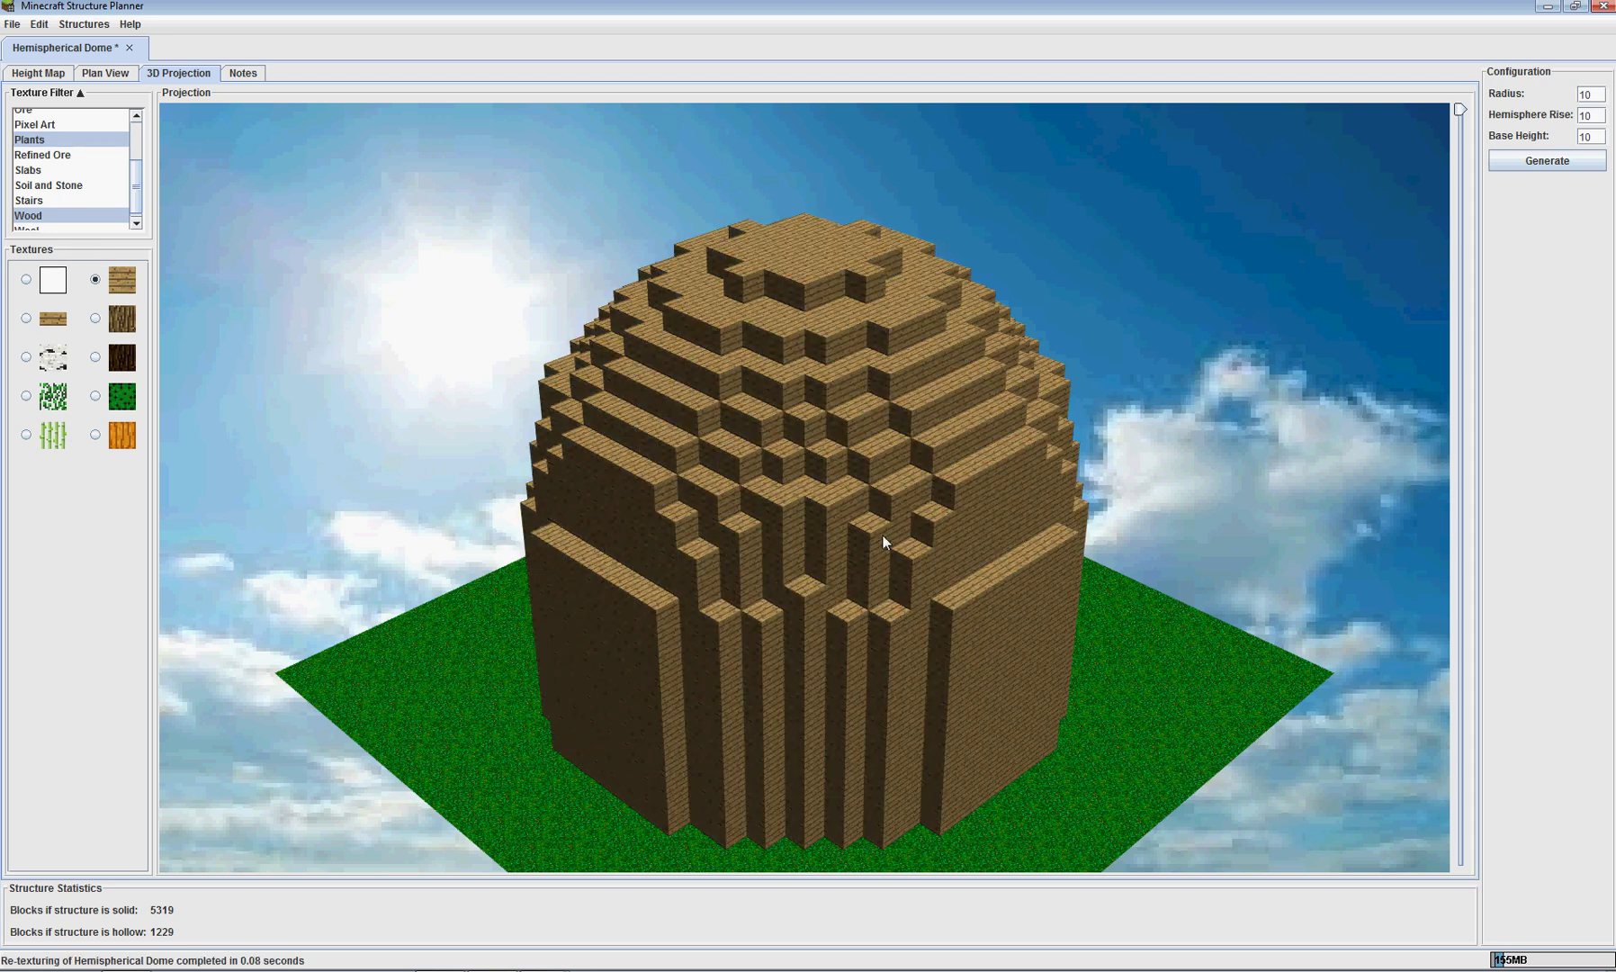
pyautogui.click(122, 330)
pyautogui.click(123, 357)
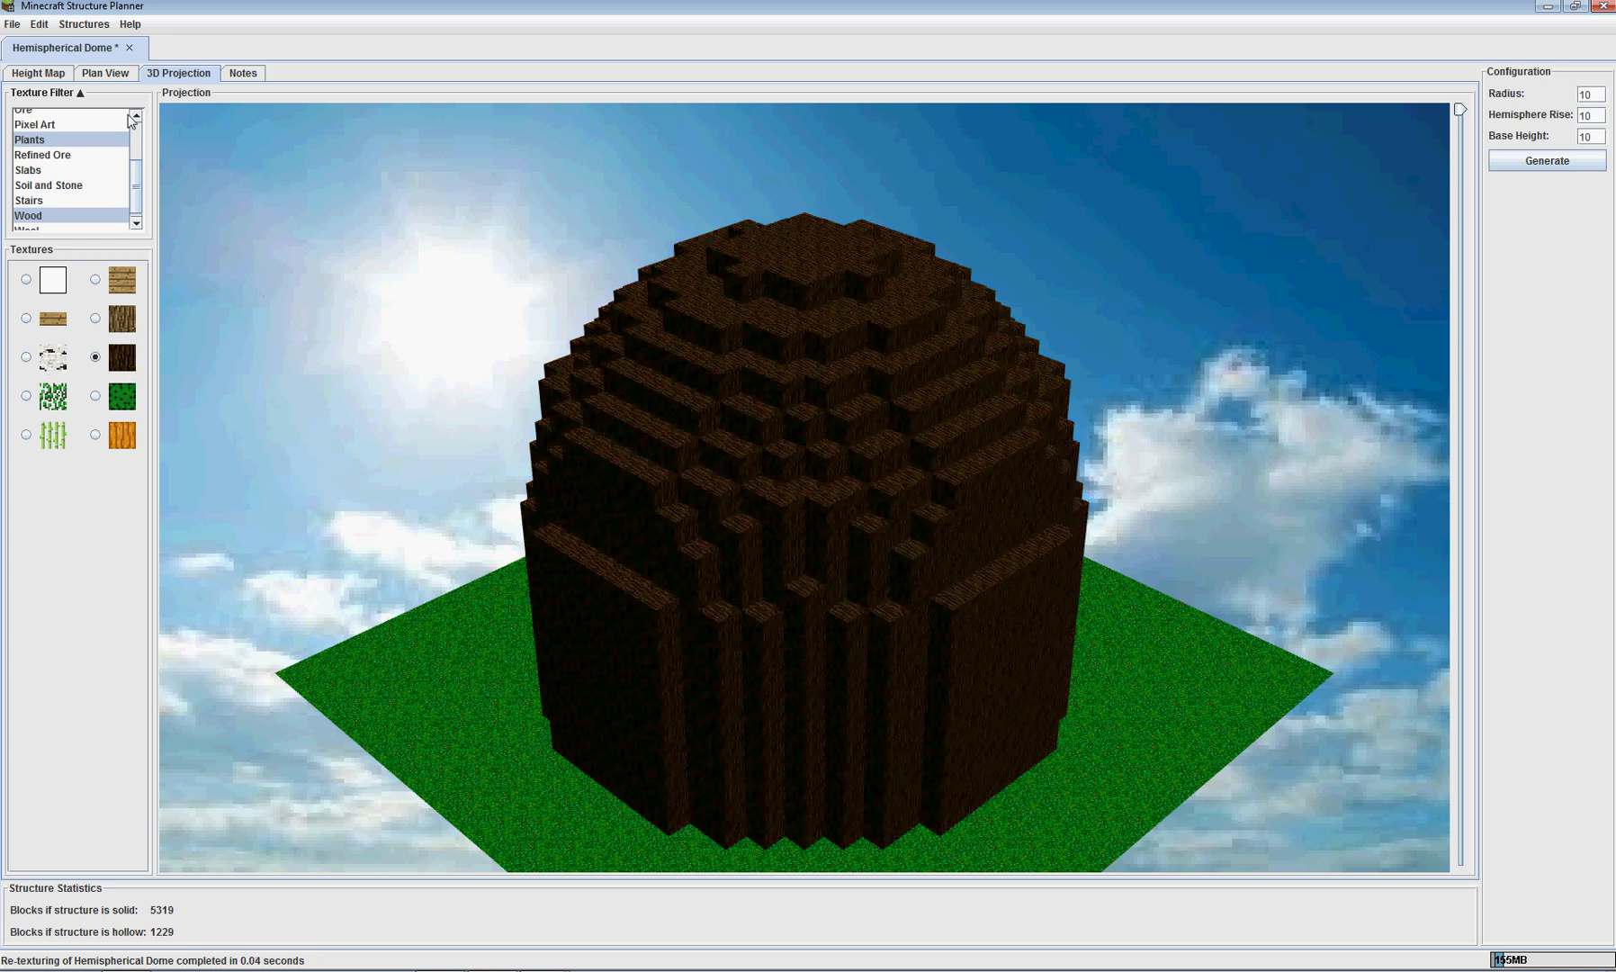
pyautogui.click(93, 29)
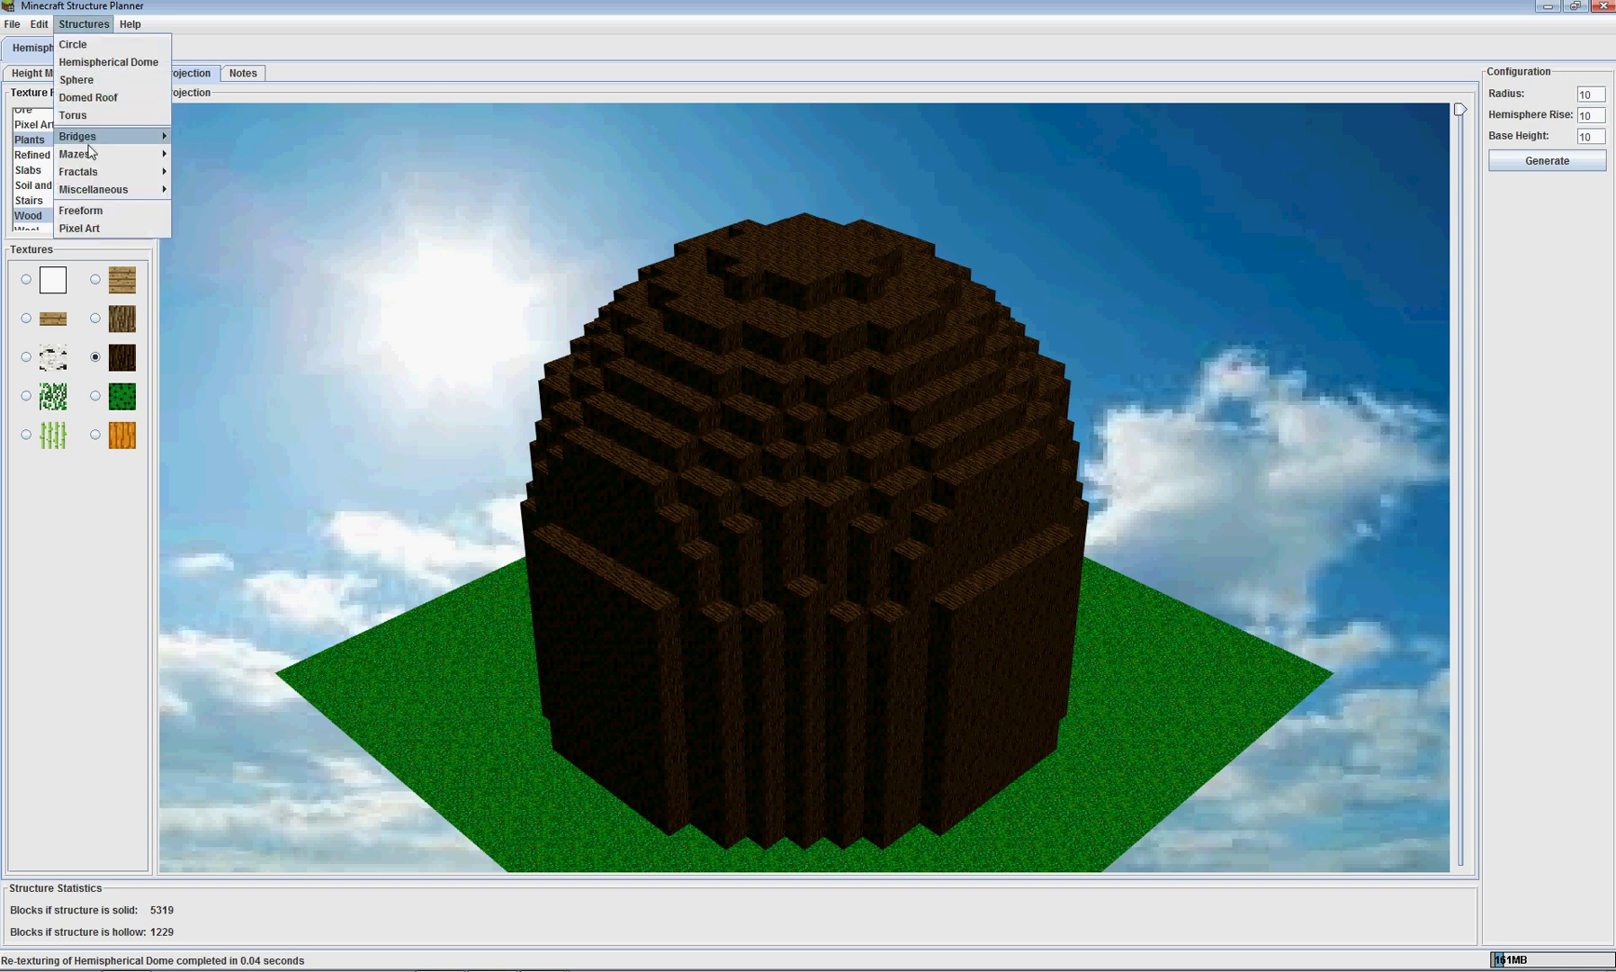
# Start a Pixel Art structure and load superman.jpg from the Desktop as its source image.
pyautogui.click(94, 228)
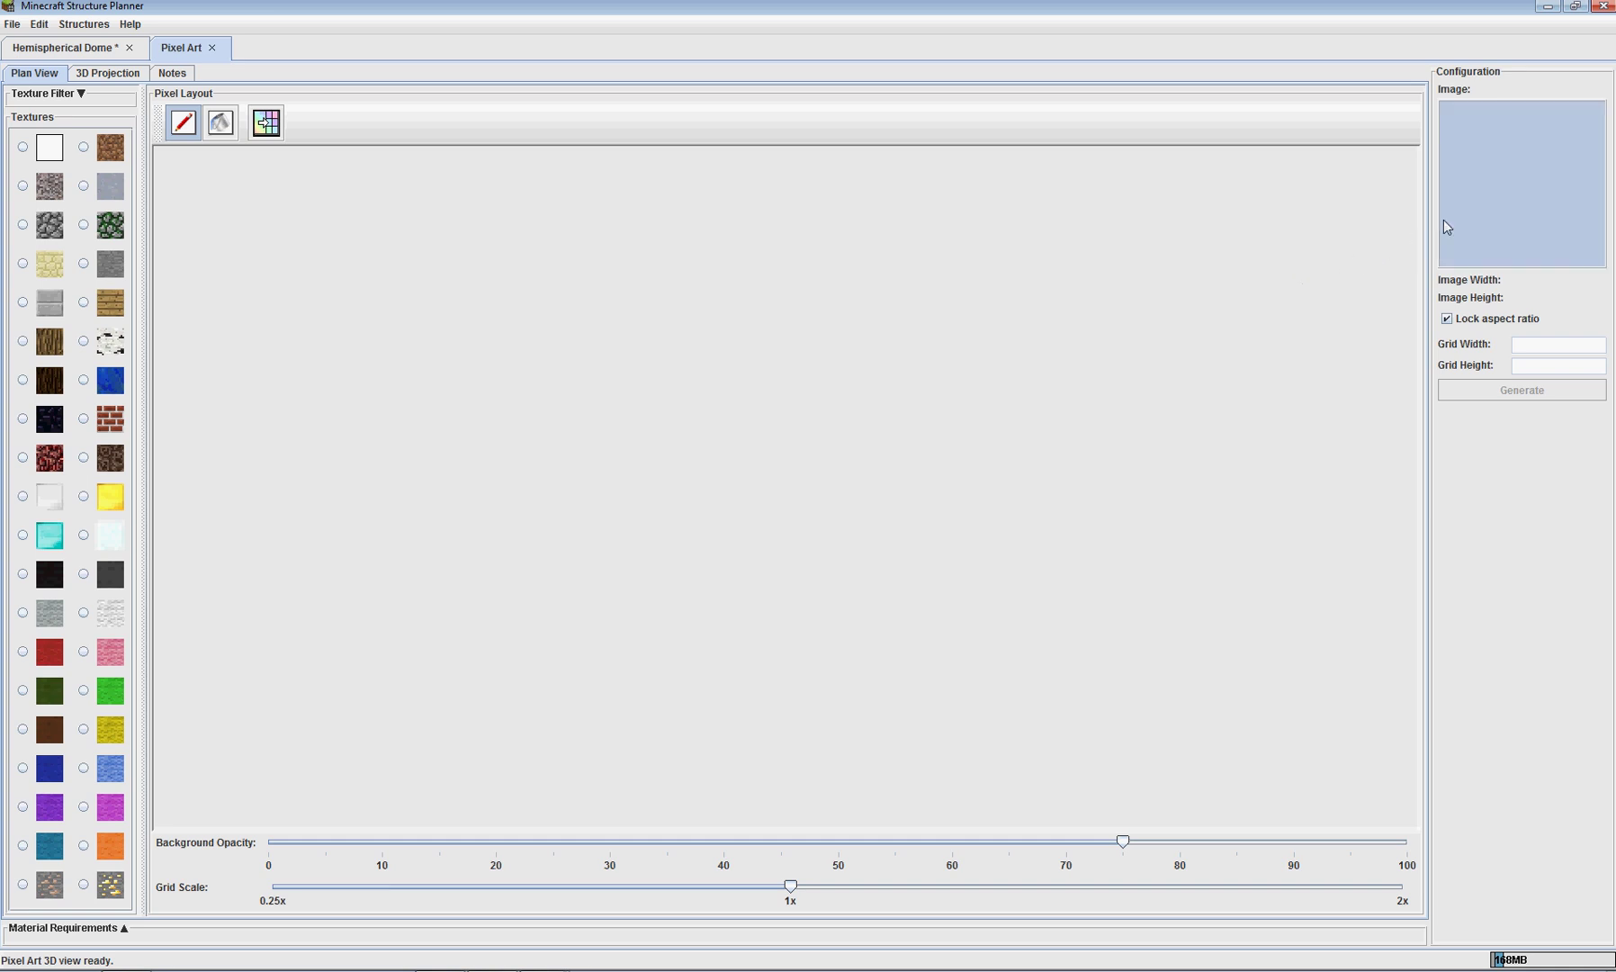
pyautogui.click(1500, 193)
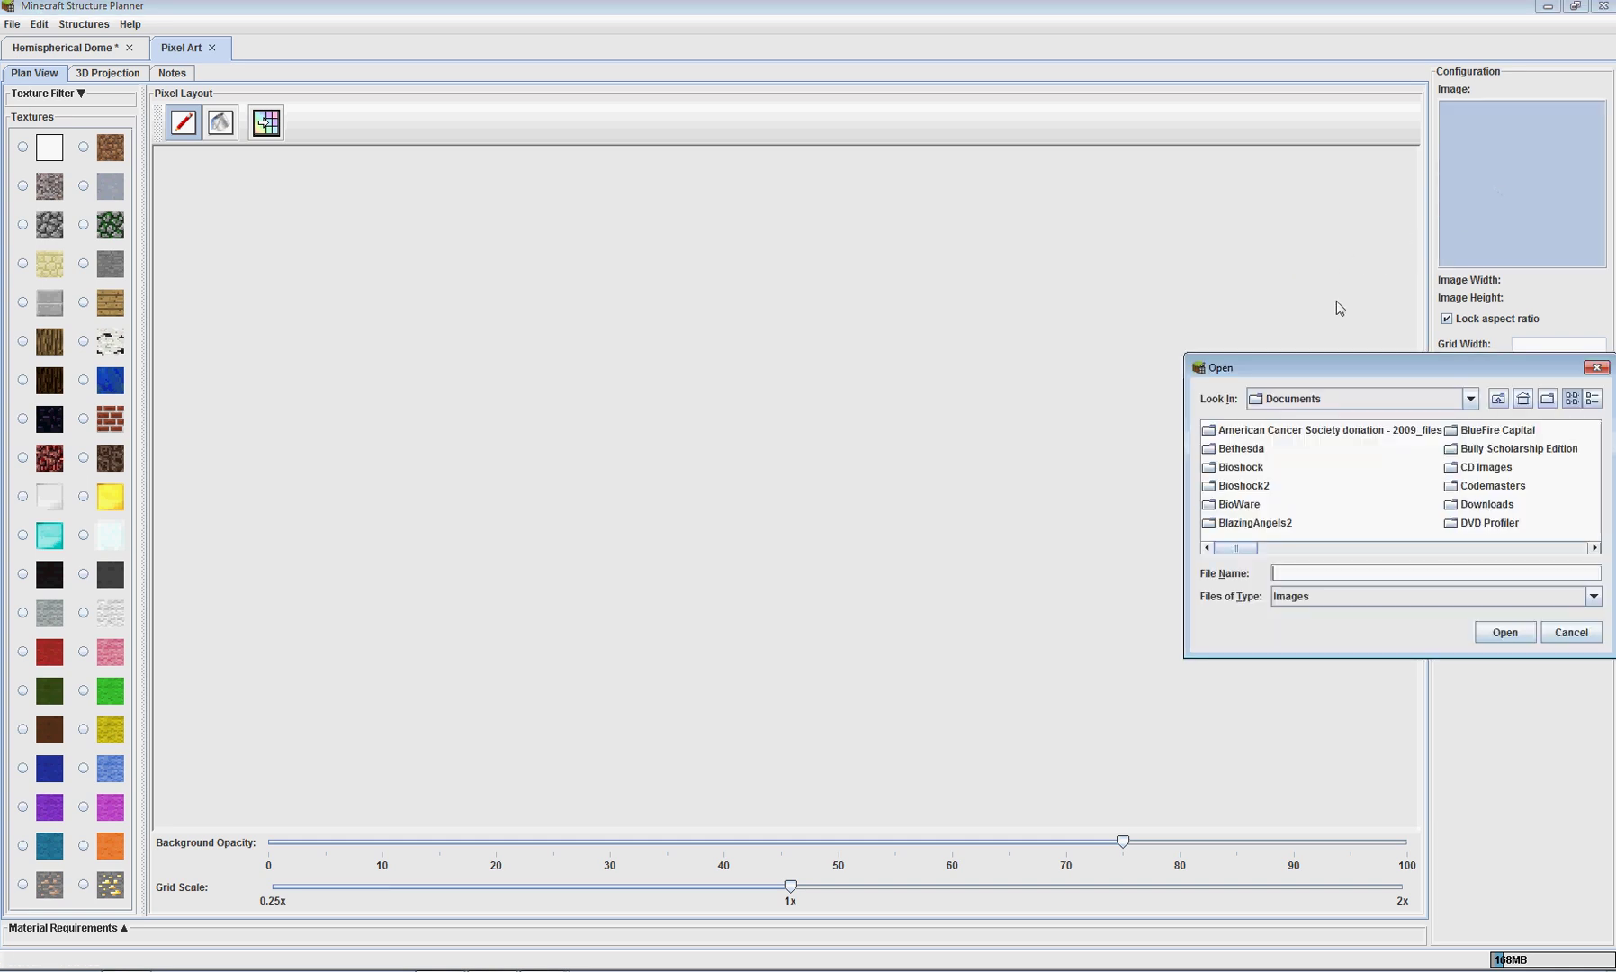
pyautogui.click(1300, 400)
pyautogui.scroll(3, 1294, 454)
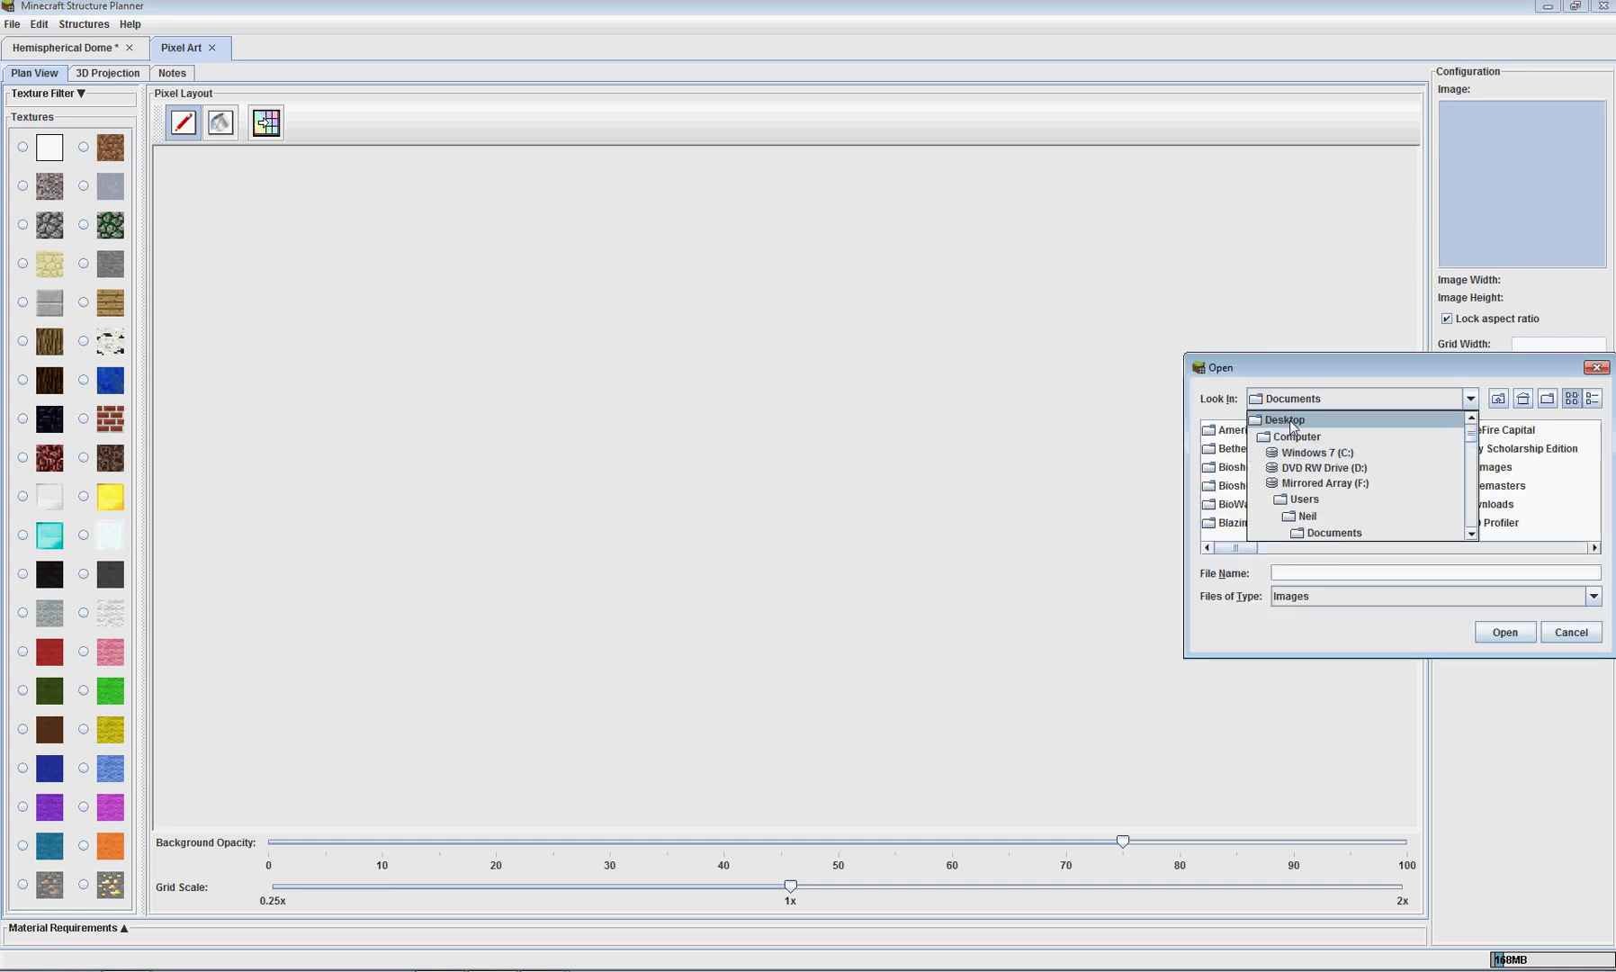
pyautogui.click(1295, 420)
pyautogui.moveTo(1236, 547); pyautogui.dragTo(1529, 544)
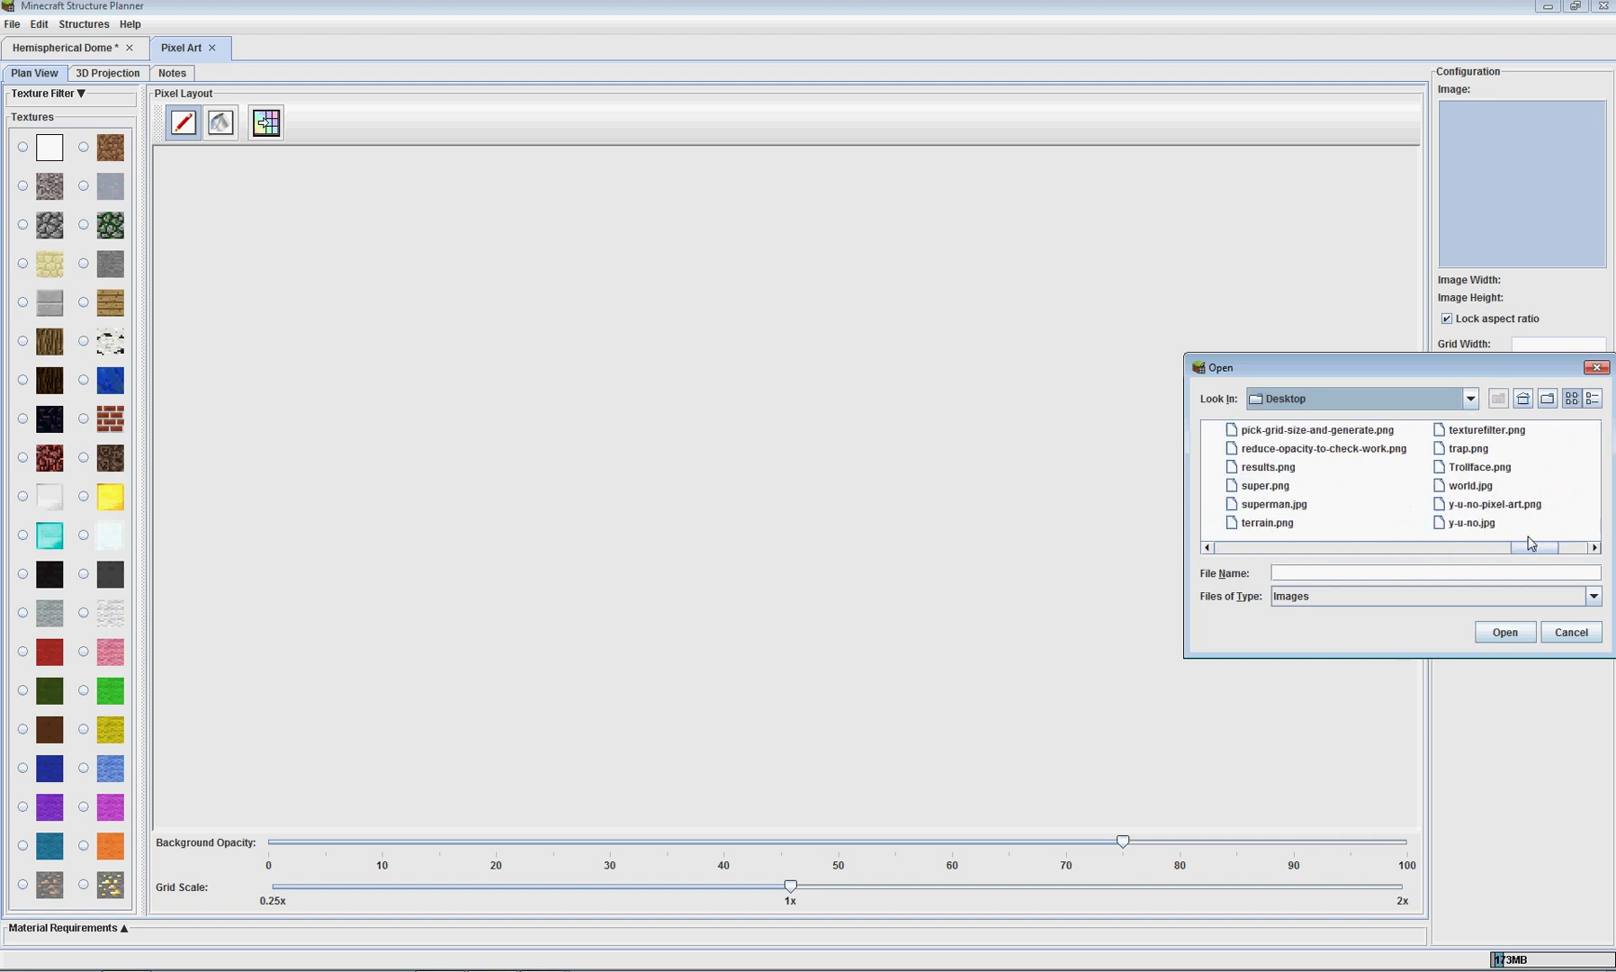
pyautogui.click(1318, 509)
pyautogui.doubleClick(1318, 509)
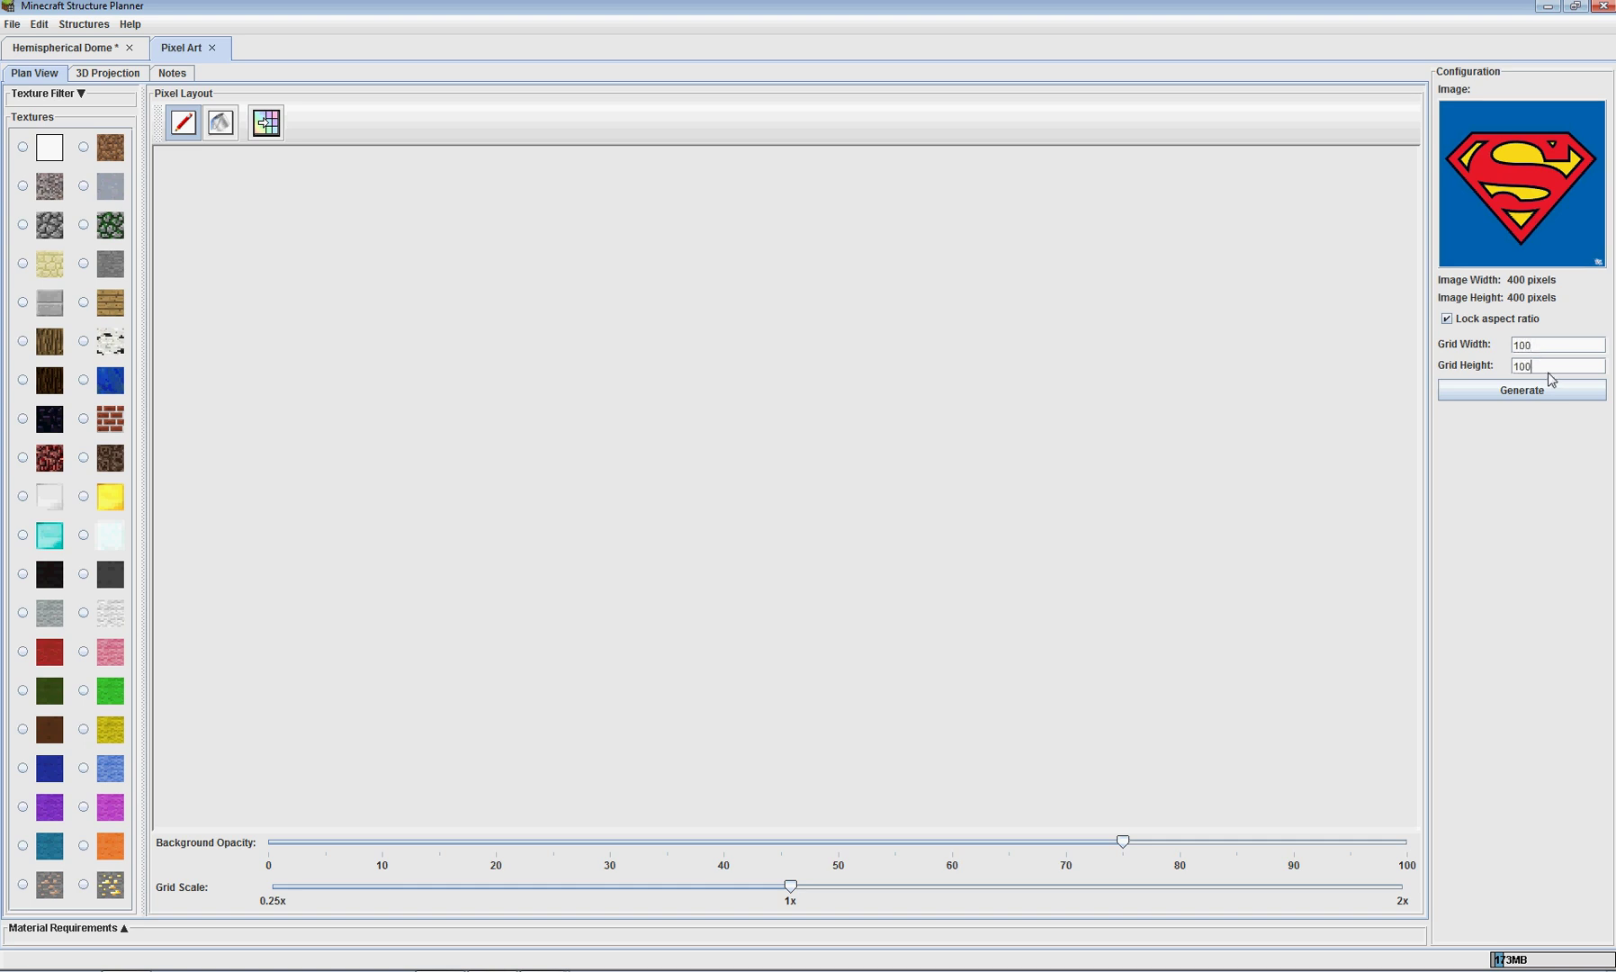
pyautogui.click(1534, 346)
pyautogui.write('100')
# Generate the Superman pixel grid and auto-match its colours to Wool textures.
pyautogui.click(1544, 389)
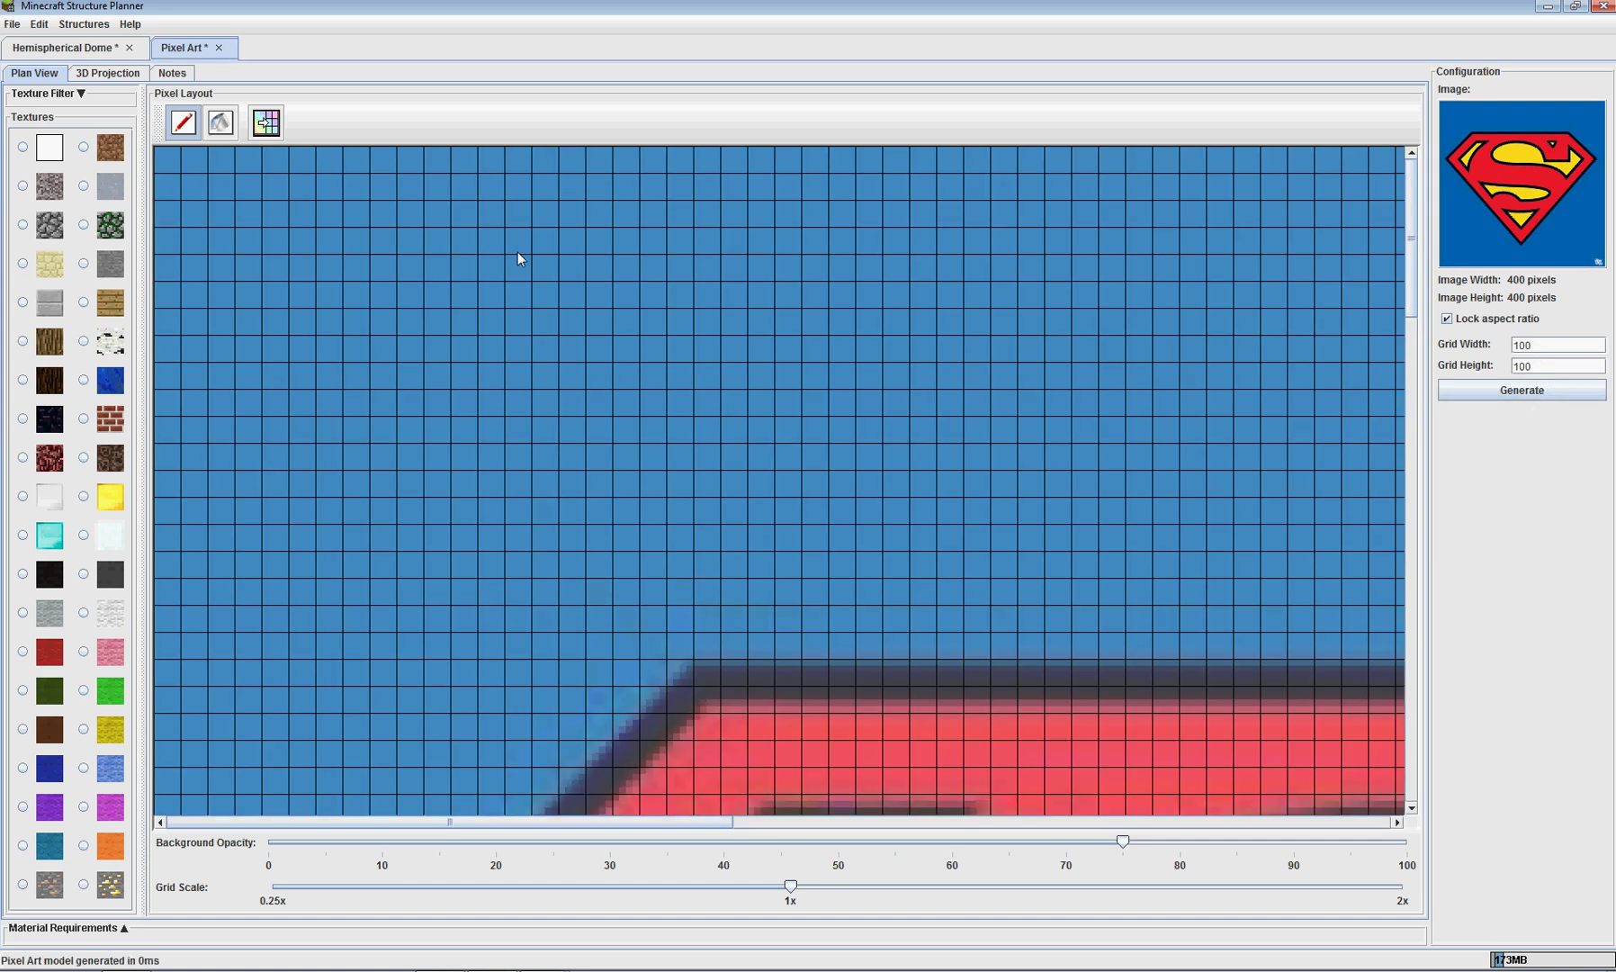
pyautogui.scroll(-6, 584, 494)
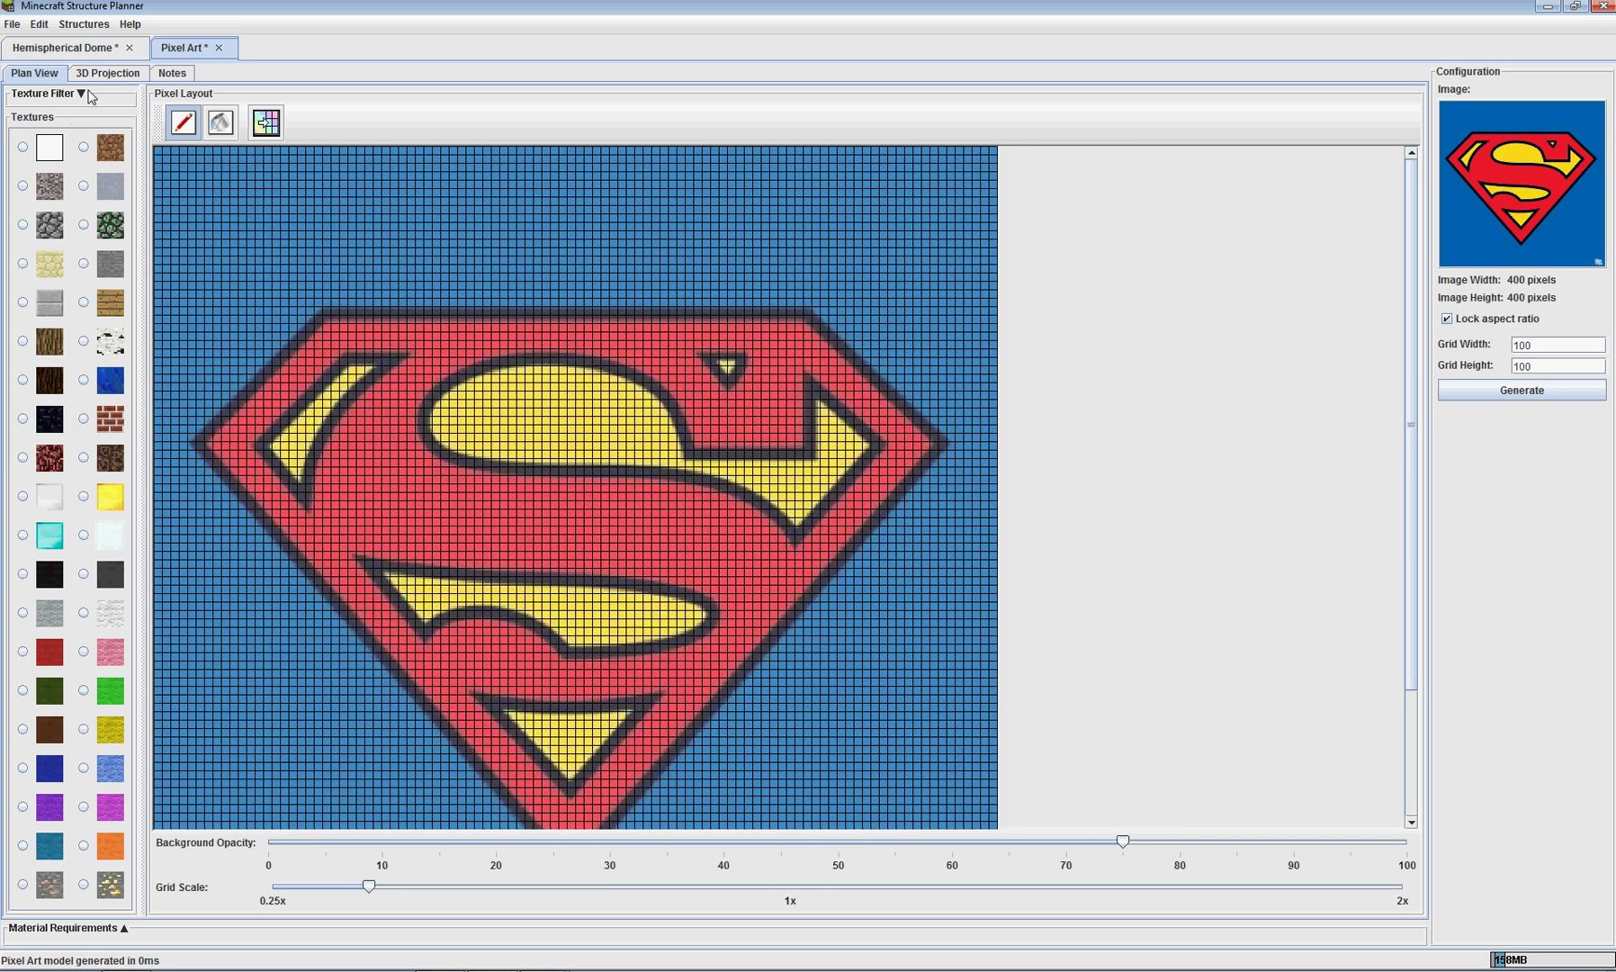
pyautogui.click(81, 94)
pyautogui.click(32, 224)
pyautogui.click(81, 95)
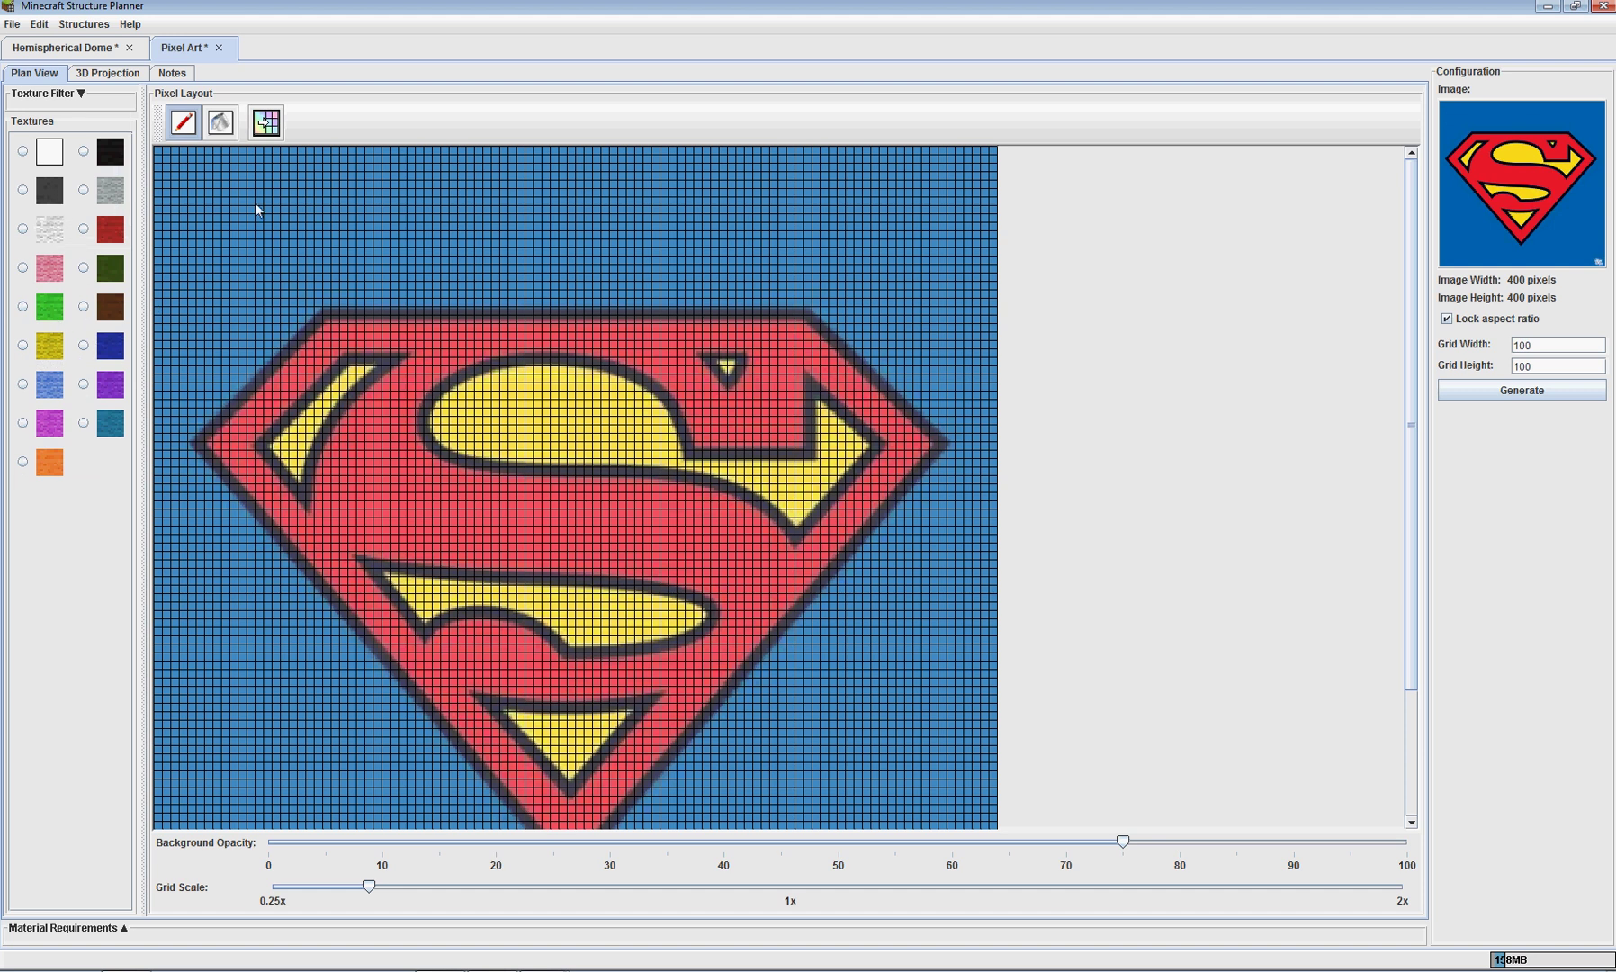
pyautogui.click(266, 128)
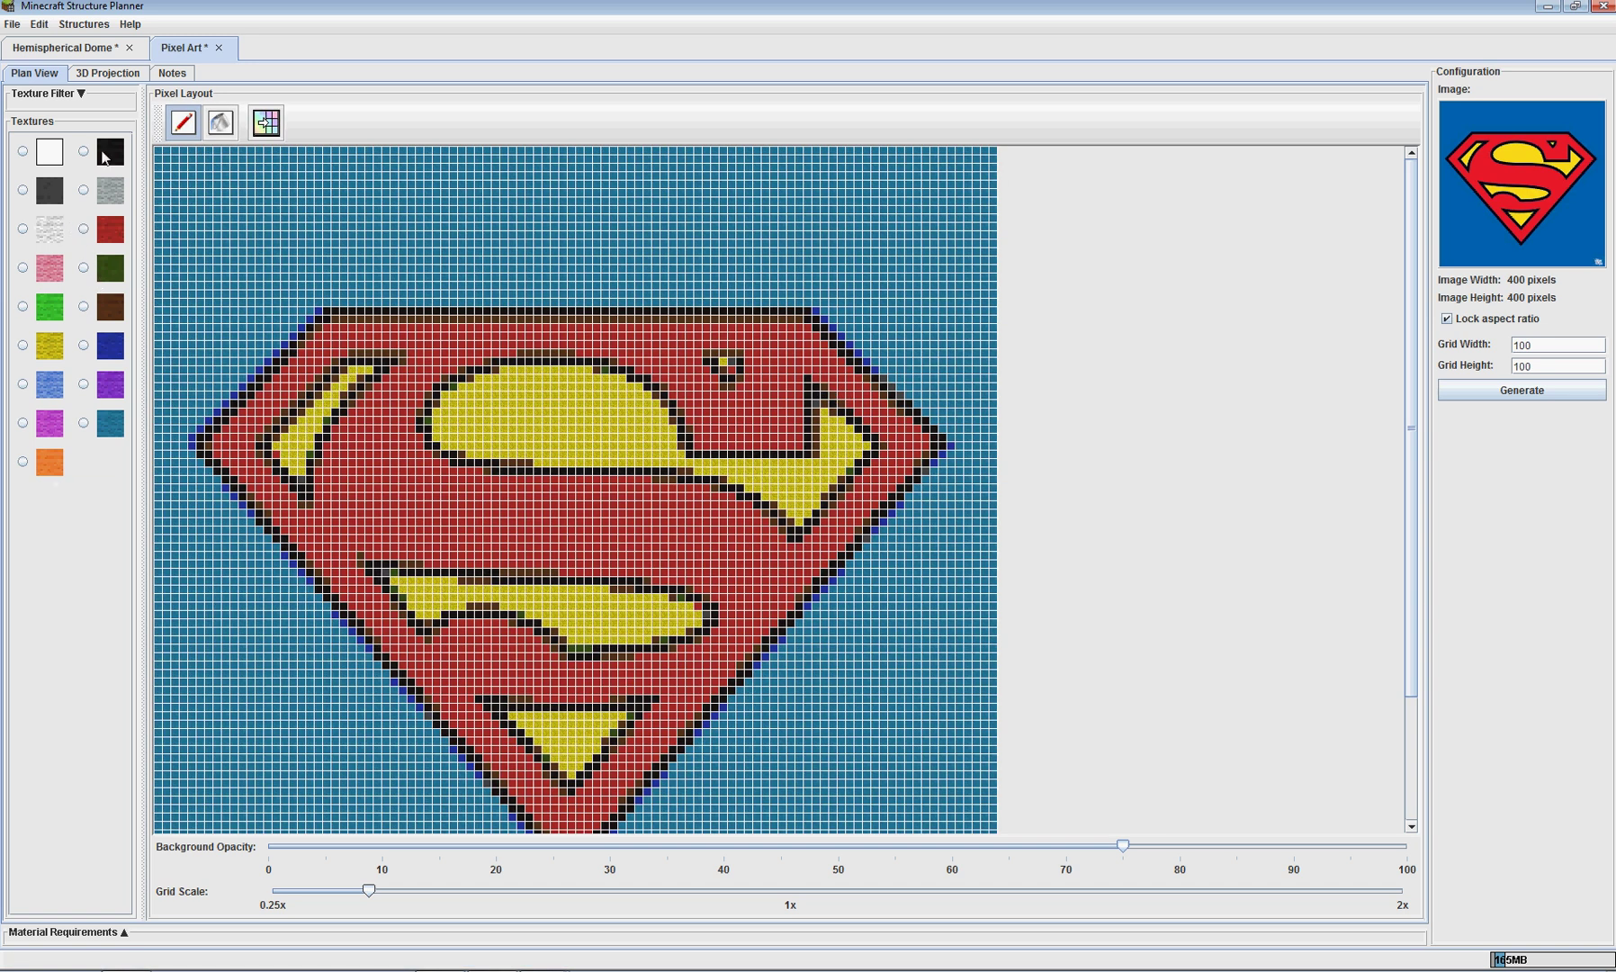
# Pick the fill tool with white wool and fill an area of the grid.
pyautogui.click(220, 124)
pyautogui.click(54, 155)
pyautogui.click(347, 194)
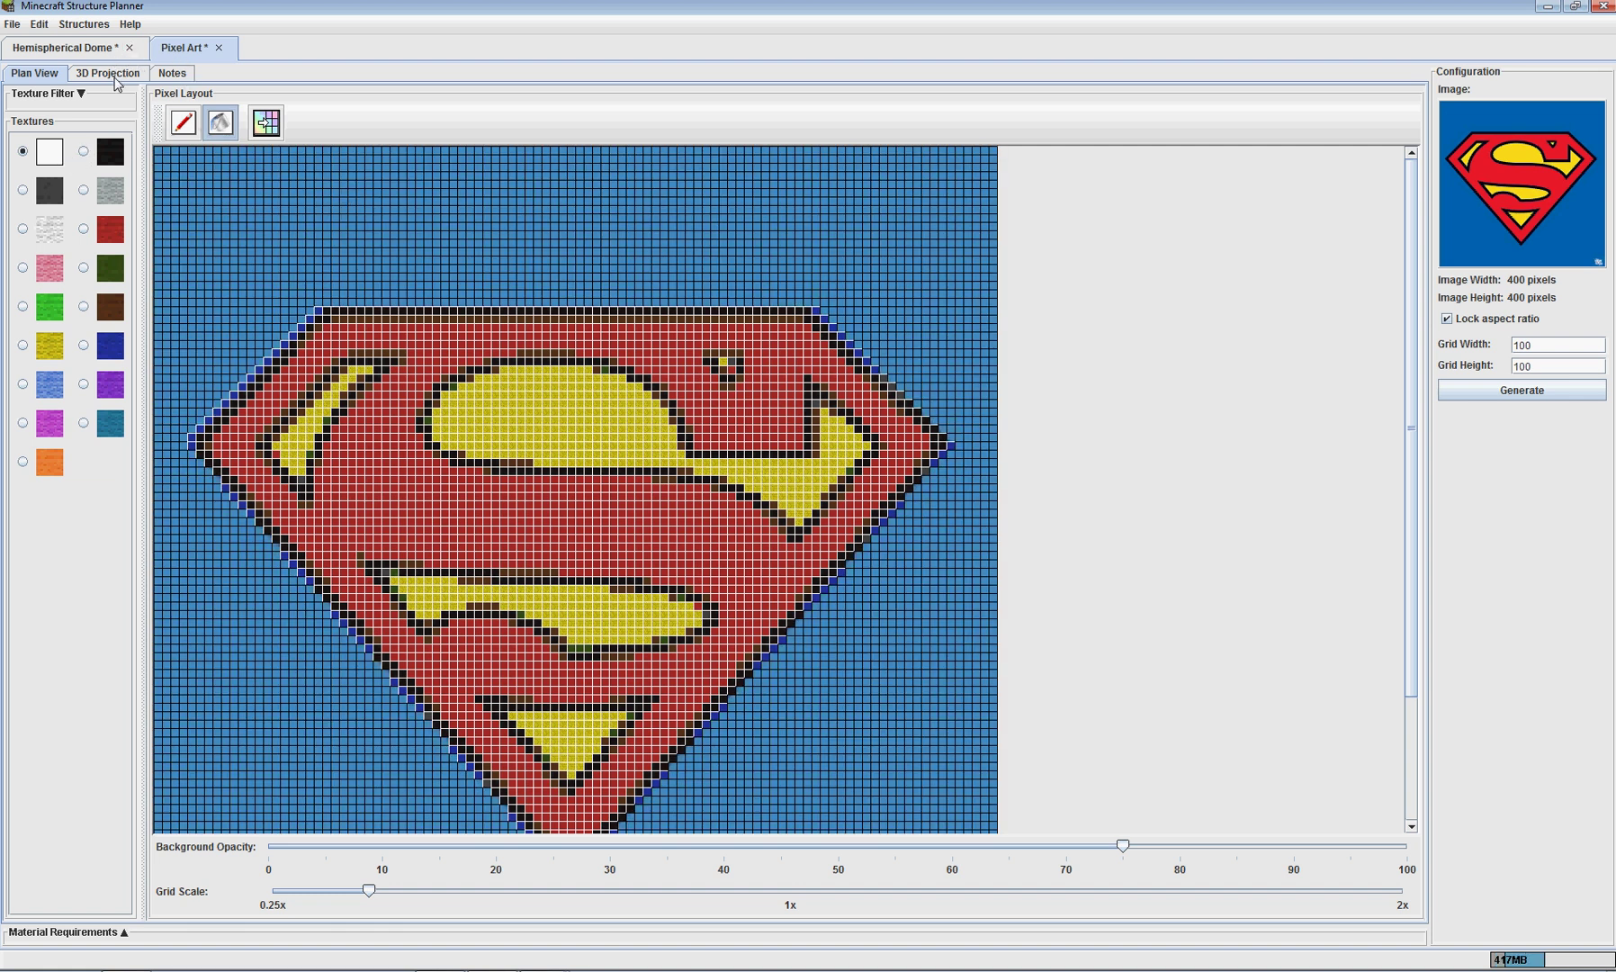
pyautogui.click(115, 79)
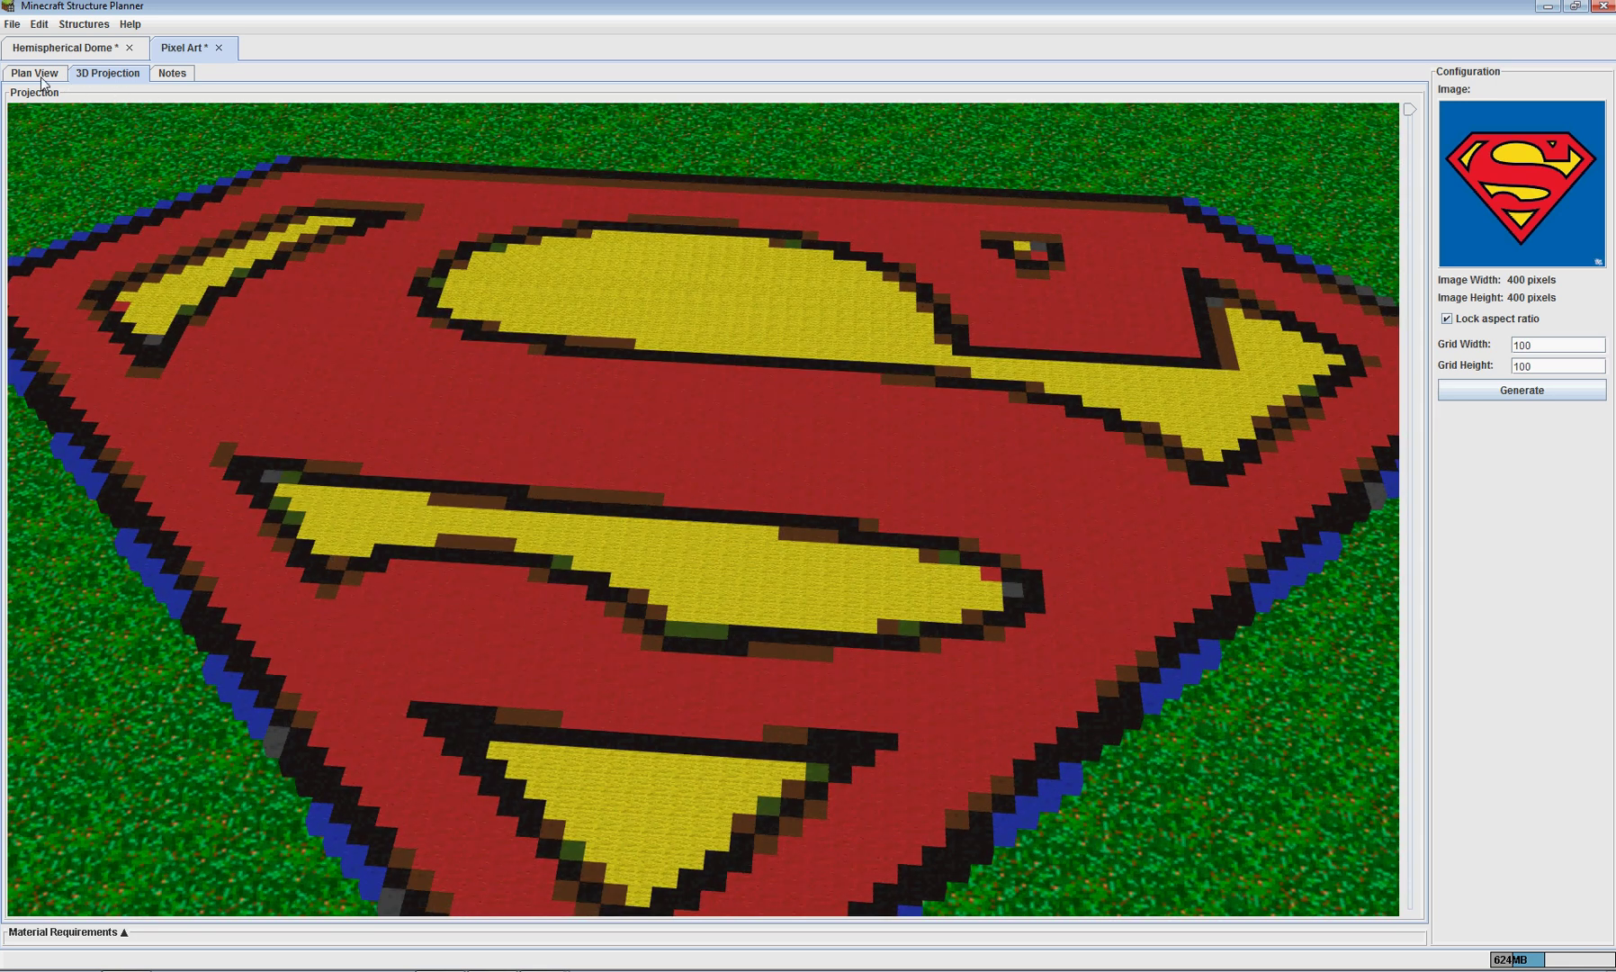
pyautogui.click(42, 83)
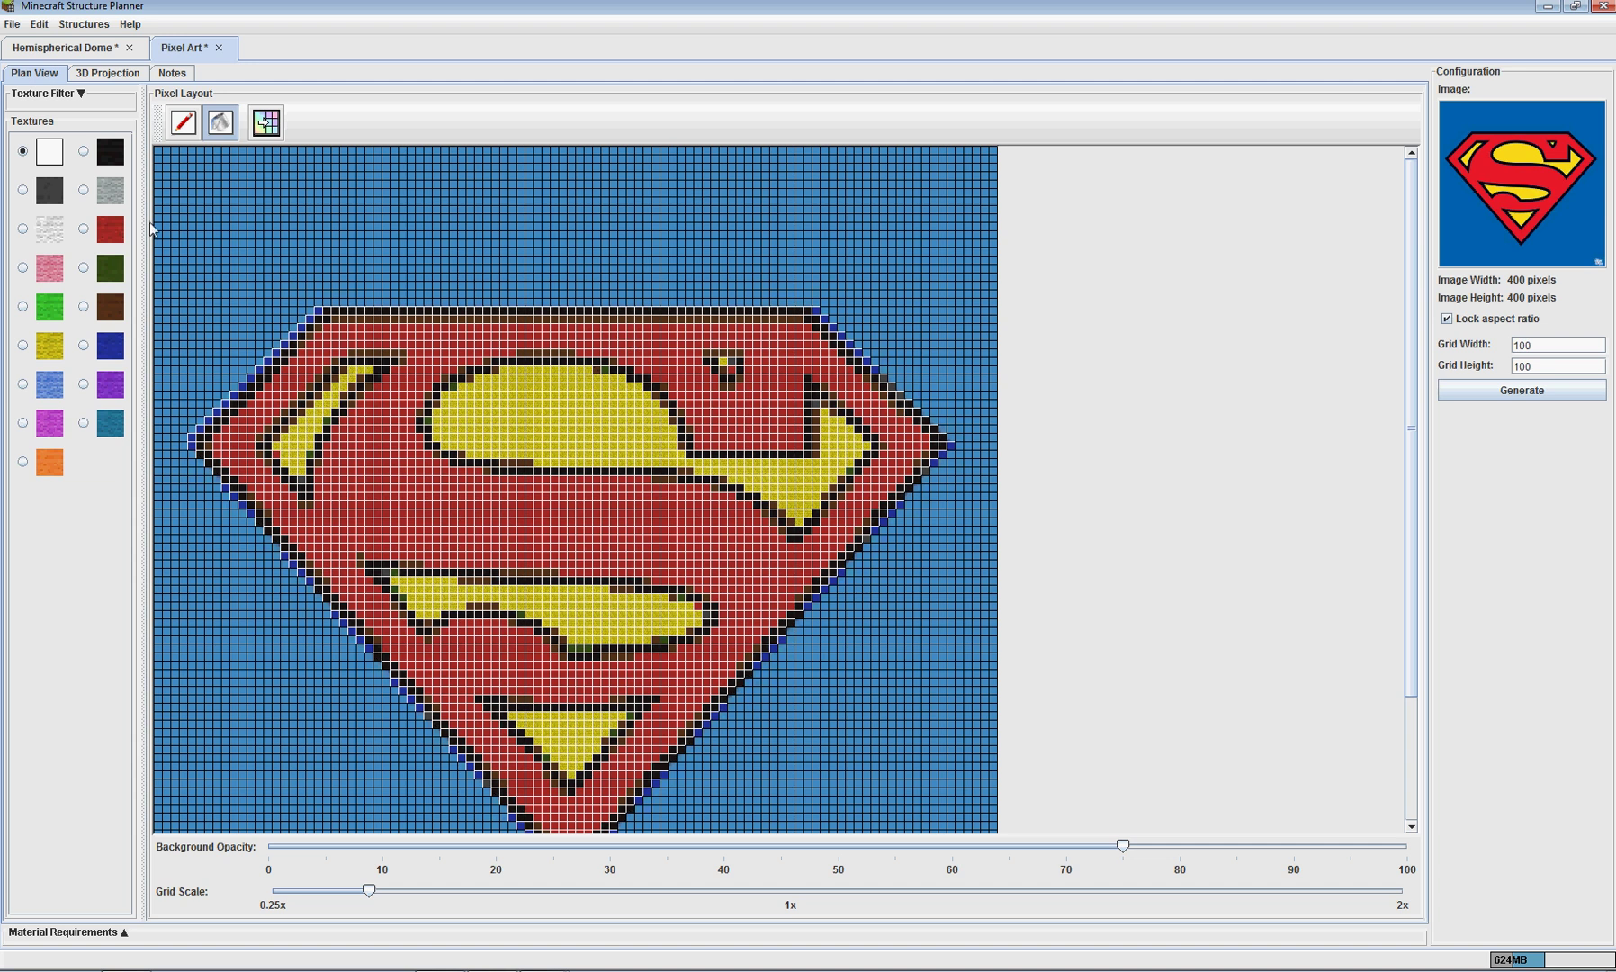
# Filter the texture palette to the Pixel Art category and open the File menu.
pyautogui.click(81, 93)
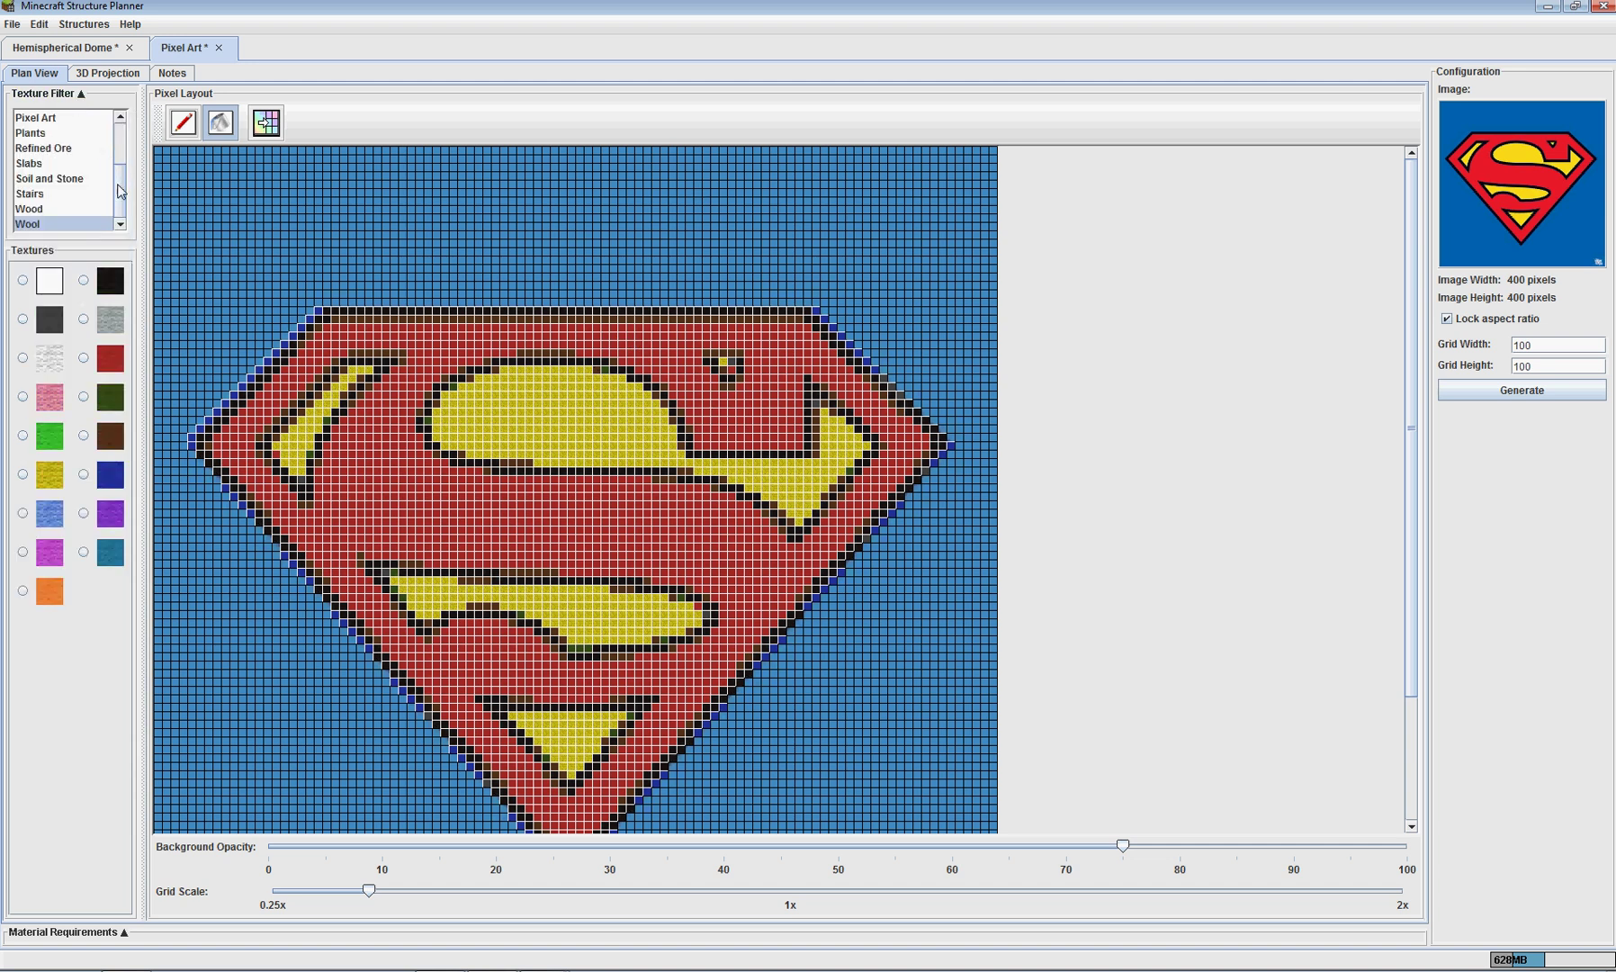
pyautogui.moveTo(119, 193); pyautogui.dragTo(122, 151)
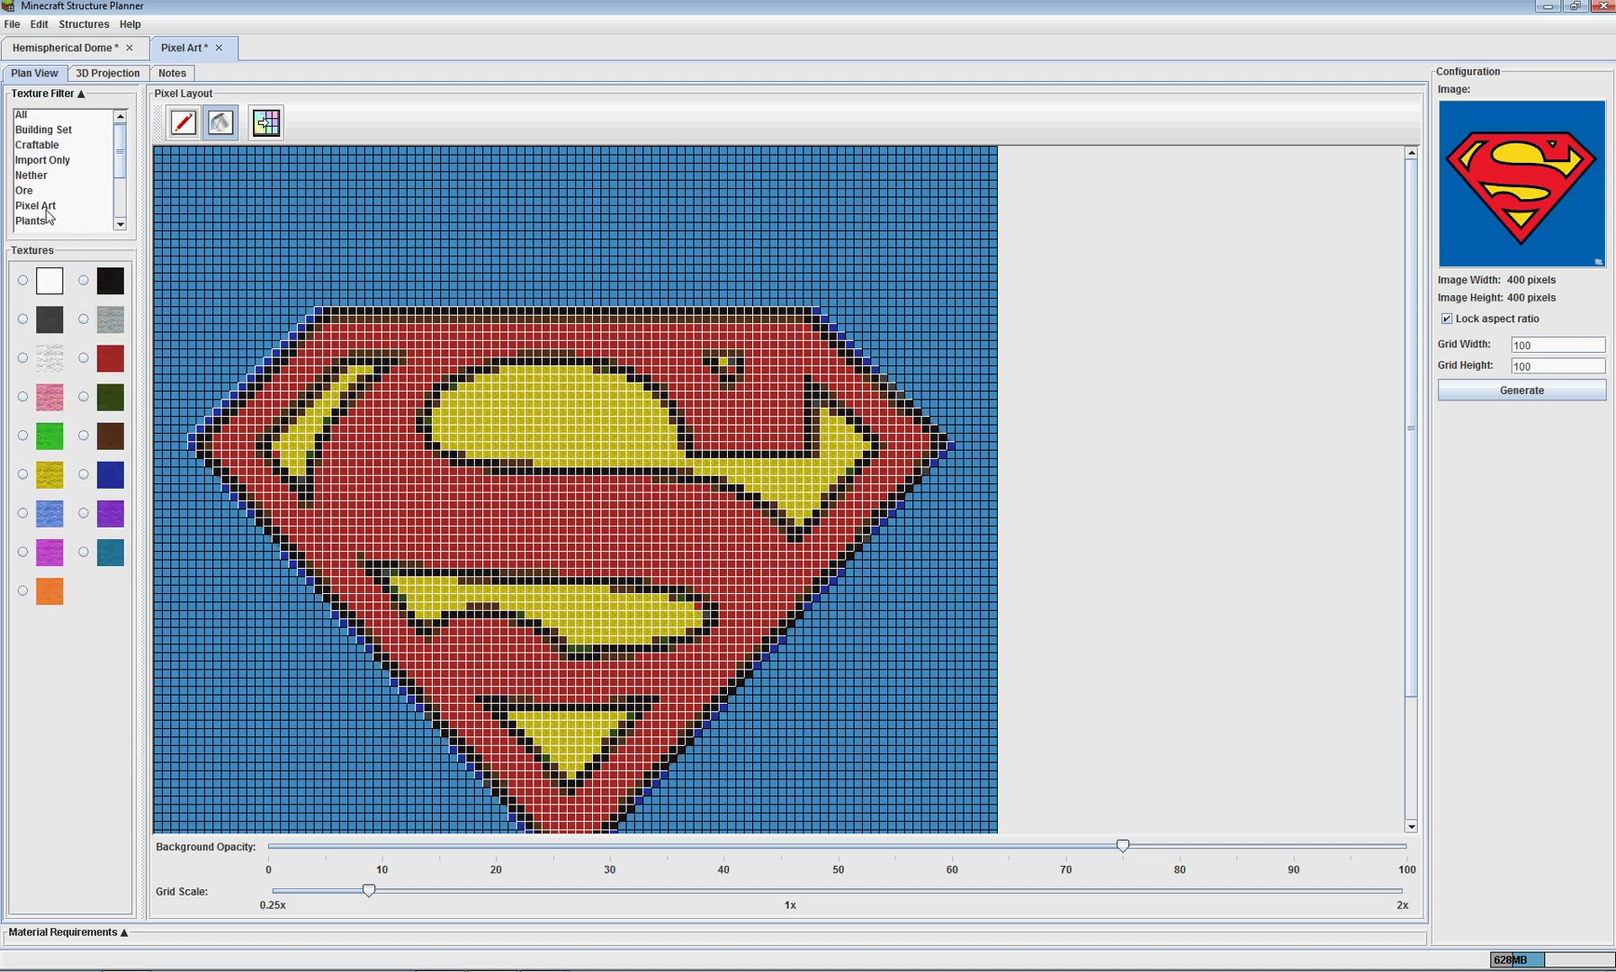
pyautogui.click(48, 207)
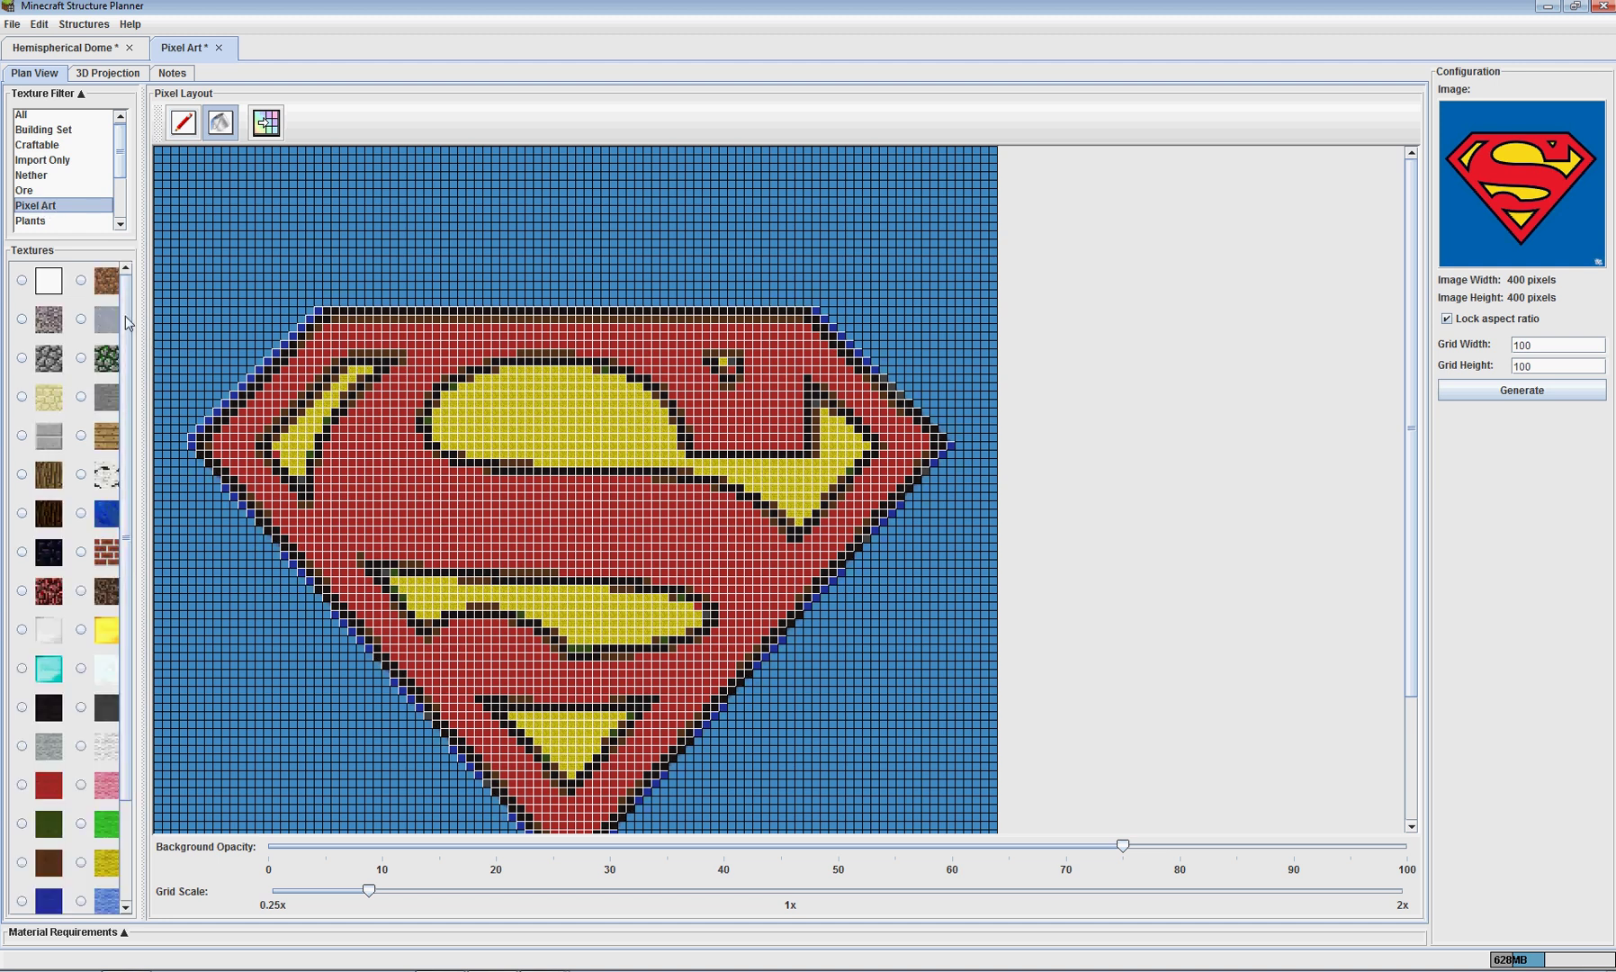
pyautogui.moveTo(127, 324)
pyautogui.mouseDown()
pyautogui.moveTo(126, 356)
pyautogui.moveTo(122, 286)
pyautogui.mouseUp()
pyautogui.scroll(1, 125, 151)
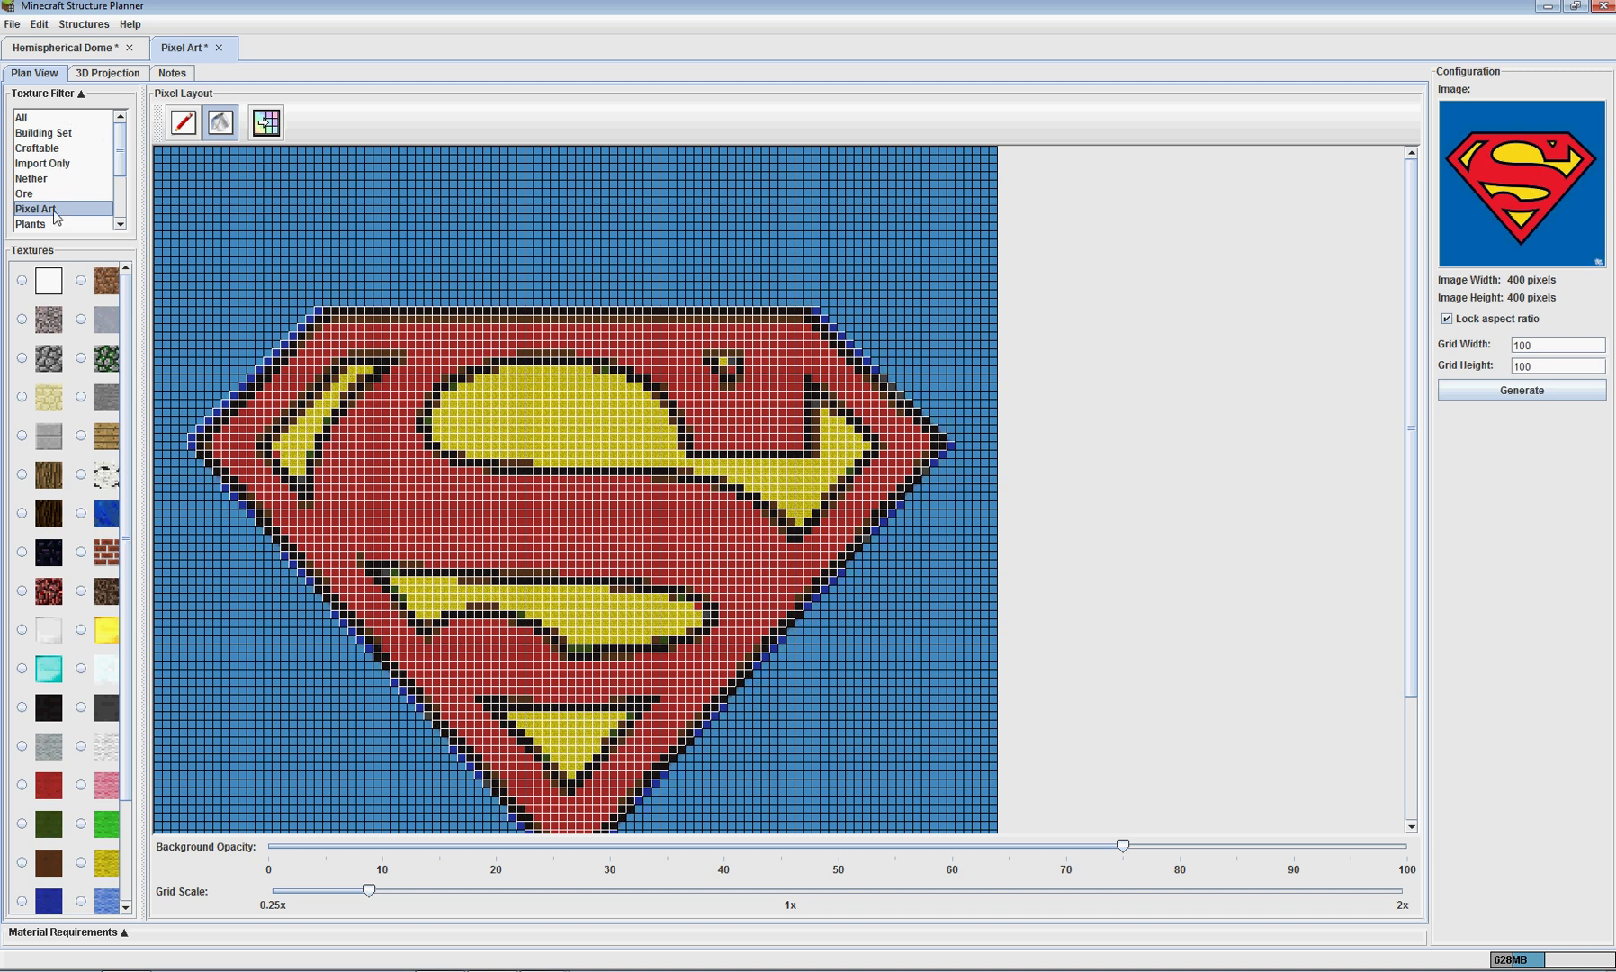
pyautogui.click(12, 27)
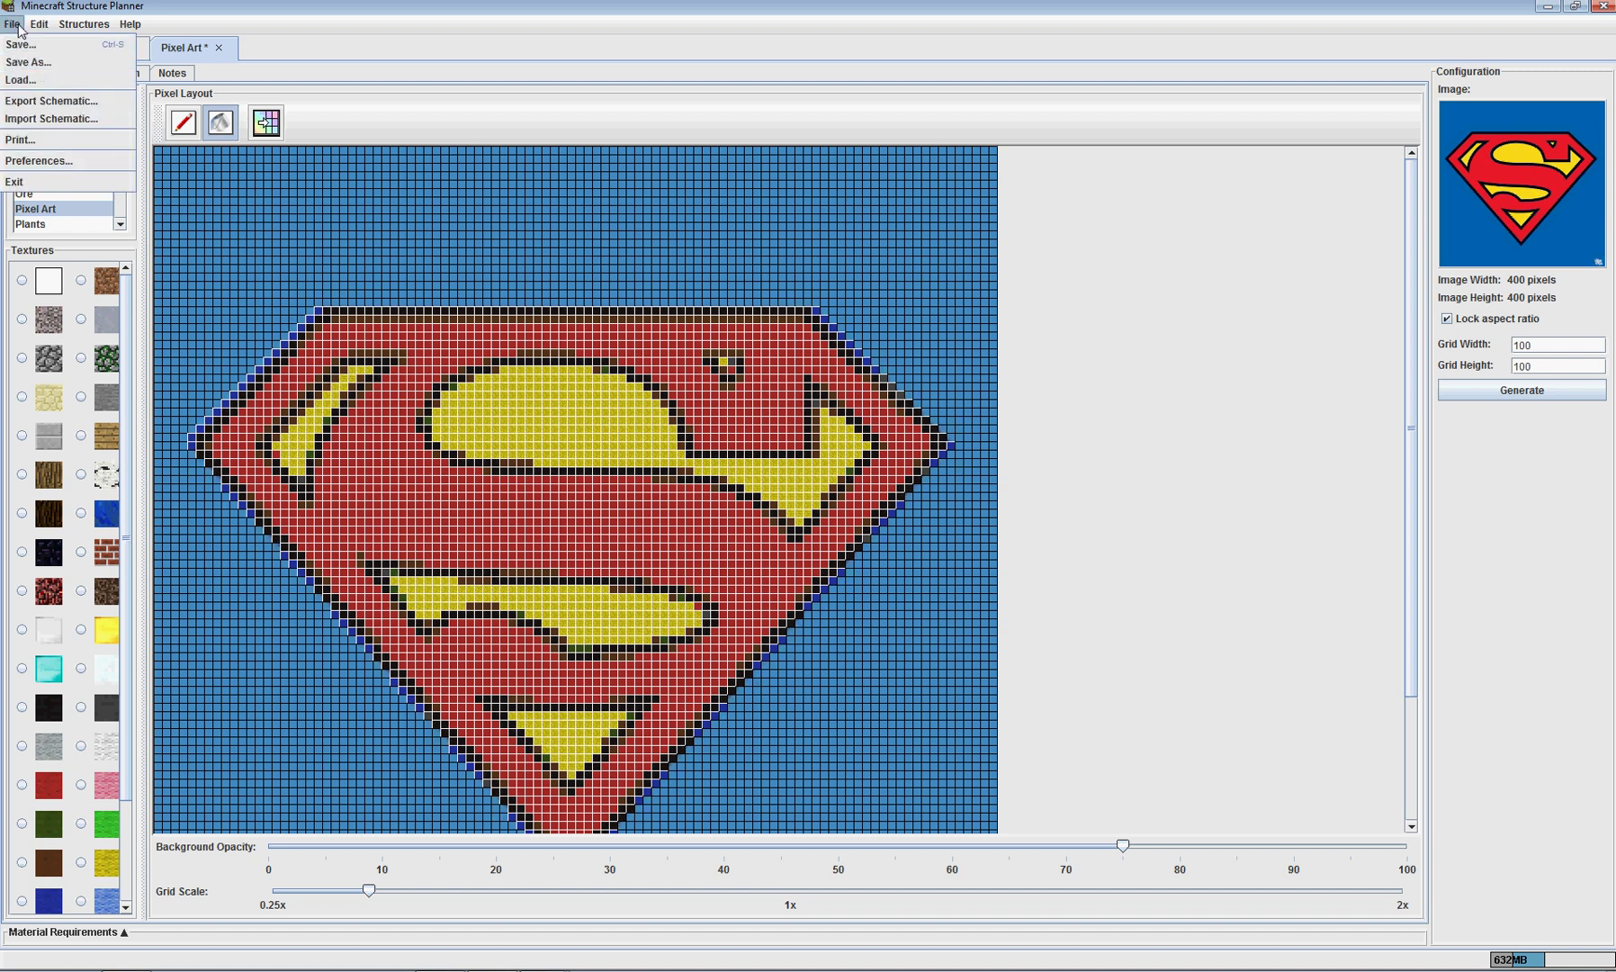
# In Preferences, browse the Wool texture set, then start a new set named Cobblestone.
pyautogui.click(67, 164)
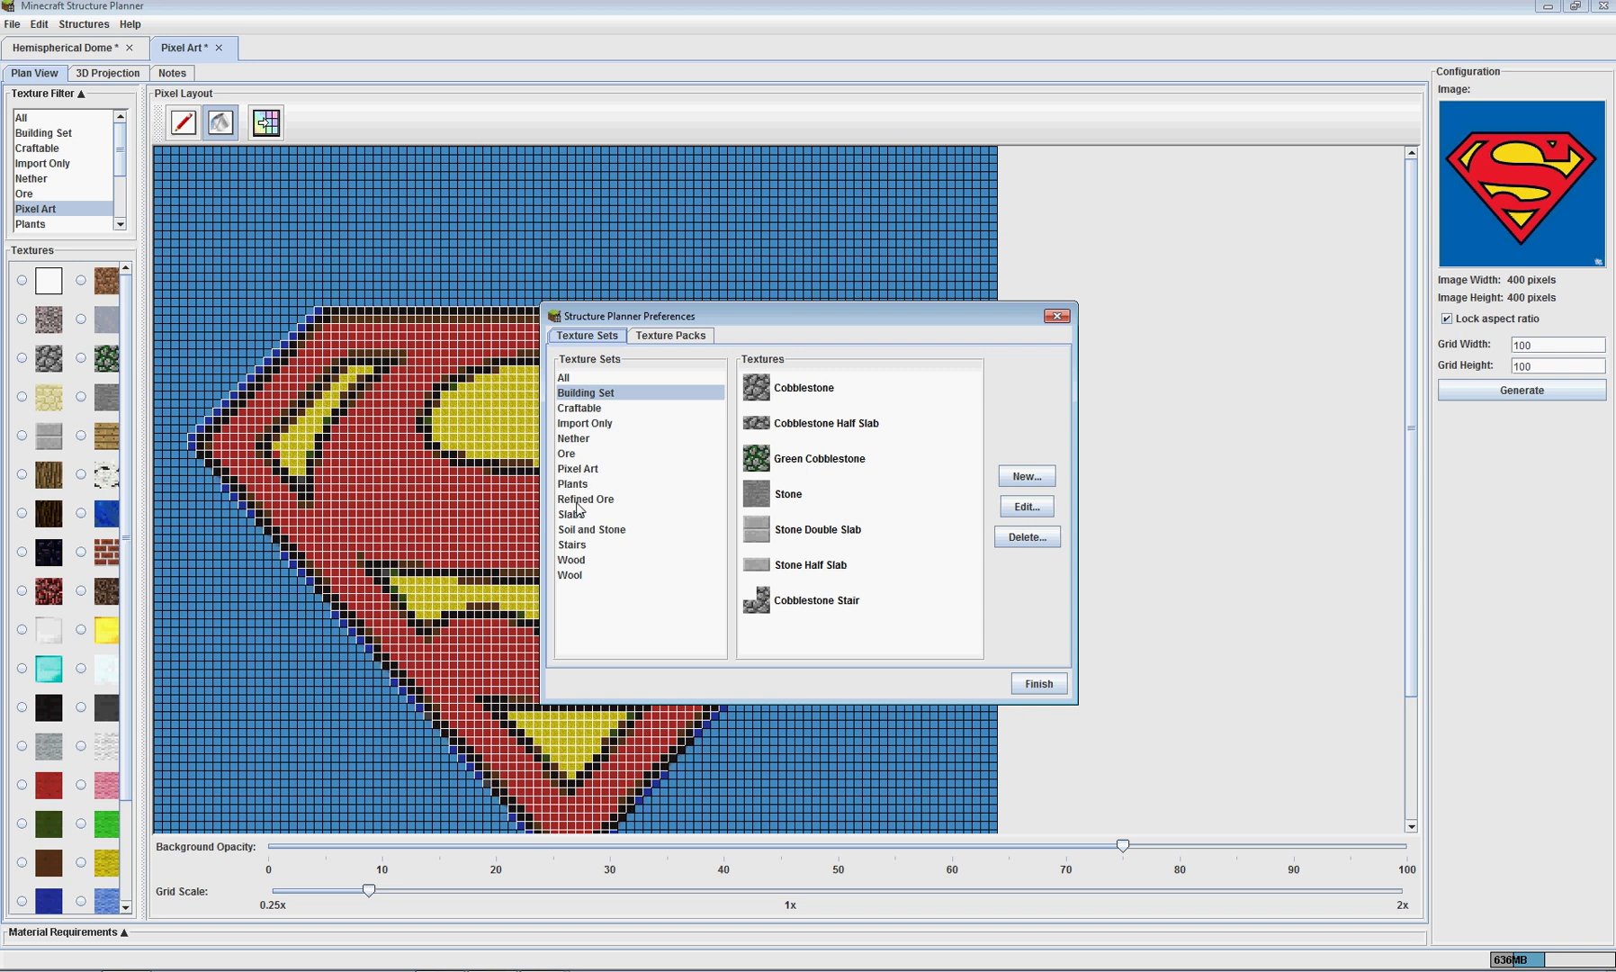
pyautogui.click(576, 581)
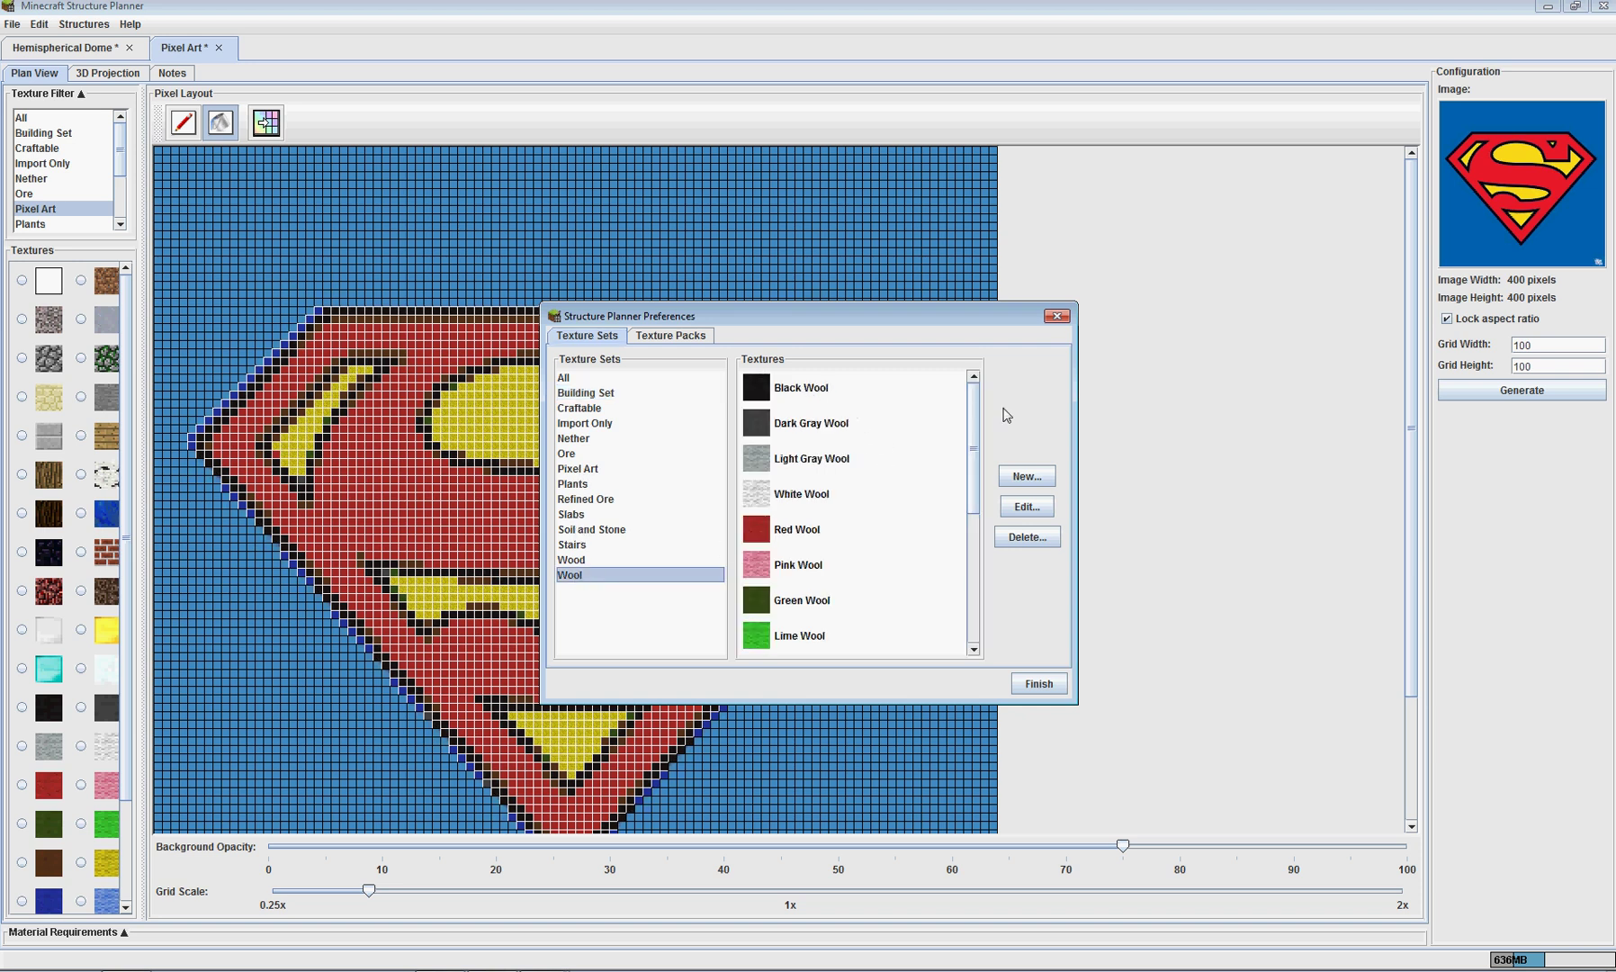
pyautogui.moveTo(977, 416); pyautogui.dragTo(978, 541)
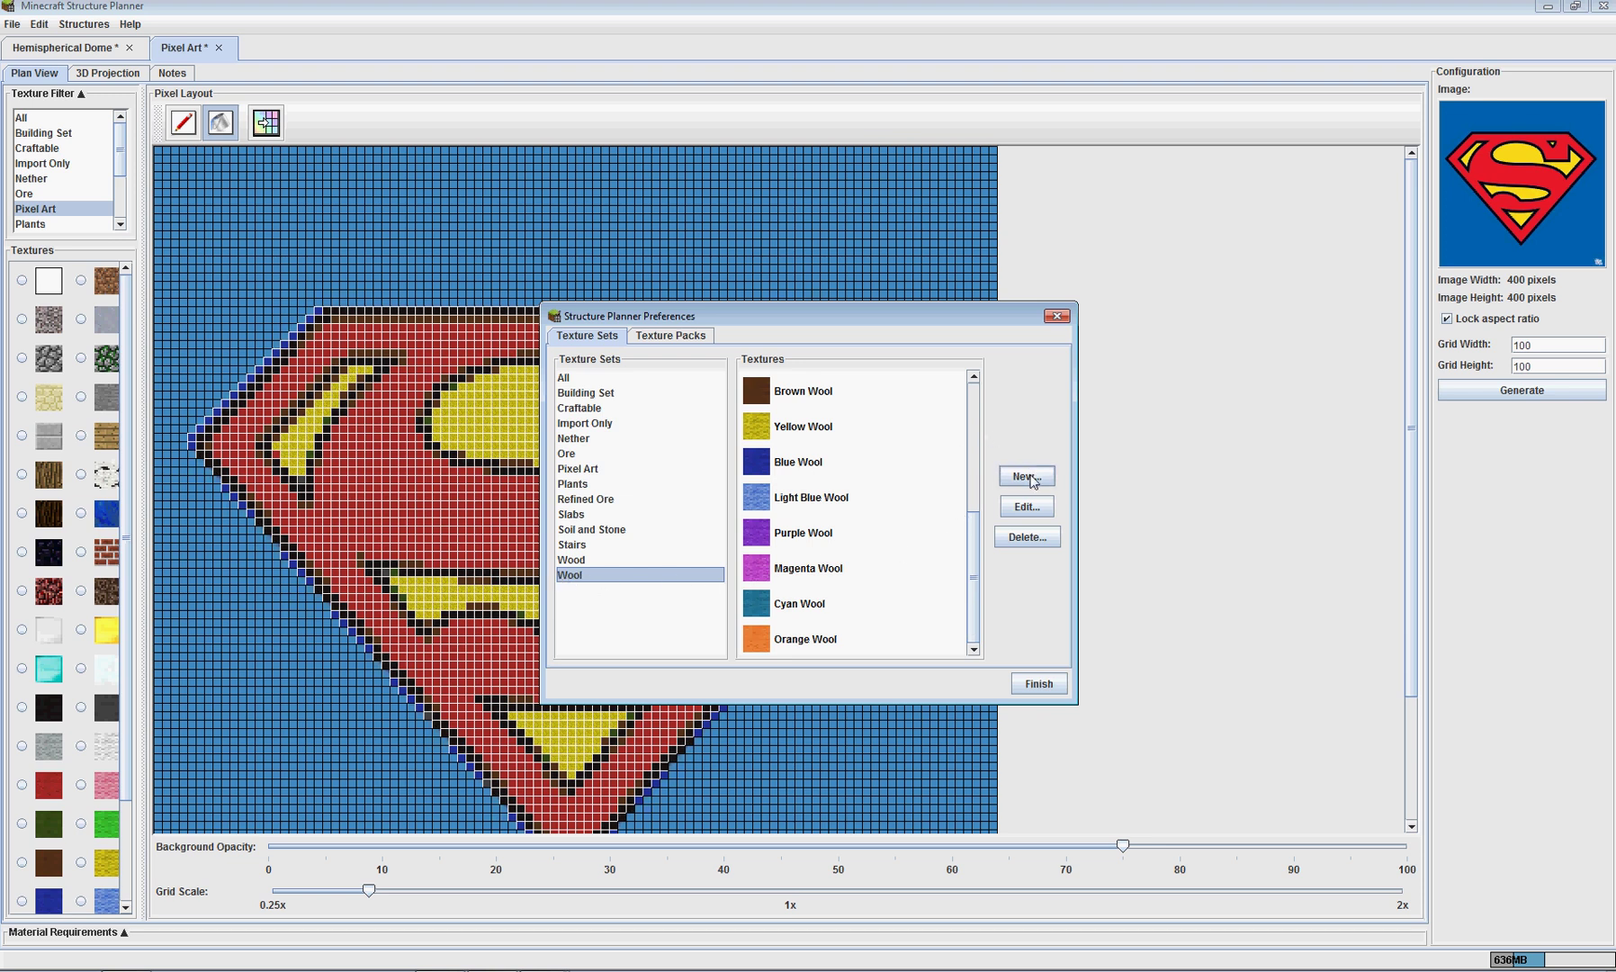
pyautogui.click(1030, 477)
pyautogui.write('Cobblestone')
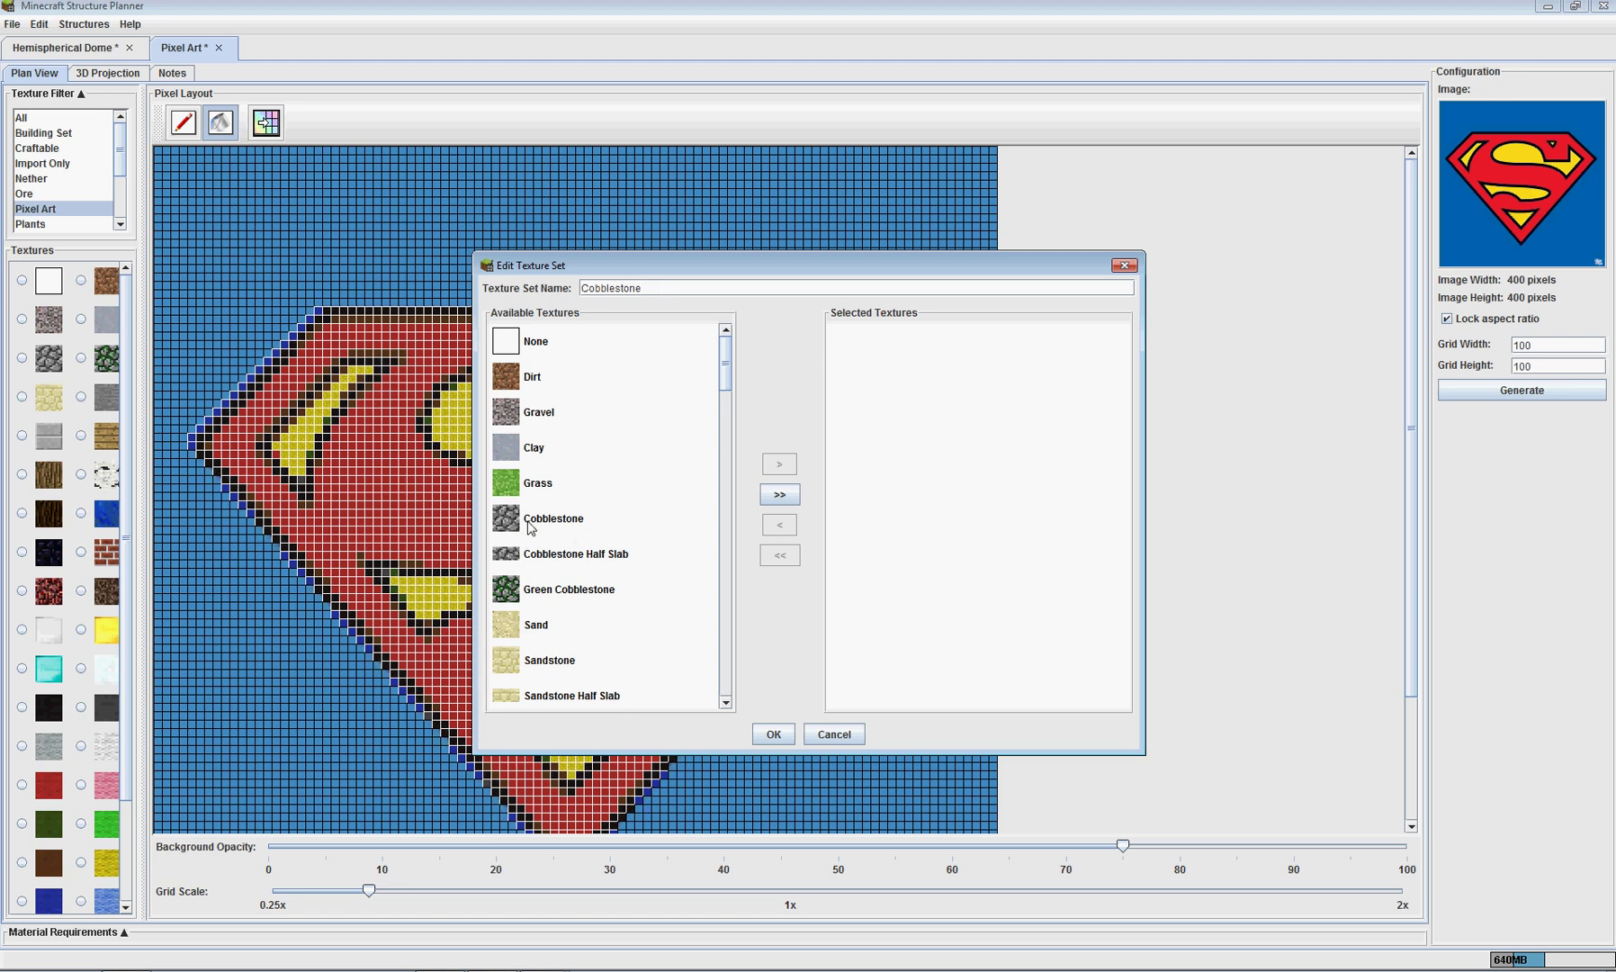
# Add Cobblestone, Cobblestone Half Slab, Green Cobblestone and Cobblestone Stair to the new set.
pyautogui.click(531, 522)
pyautogui.keyDown('shift'); pyautogui.click(558, 590); pyautogui.keyUp('shift')
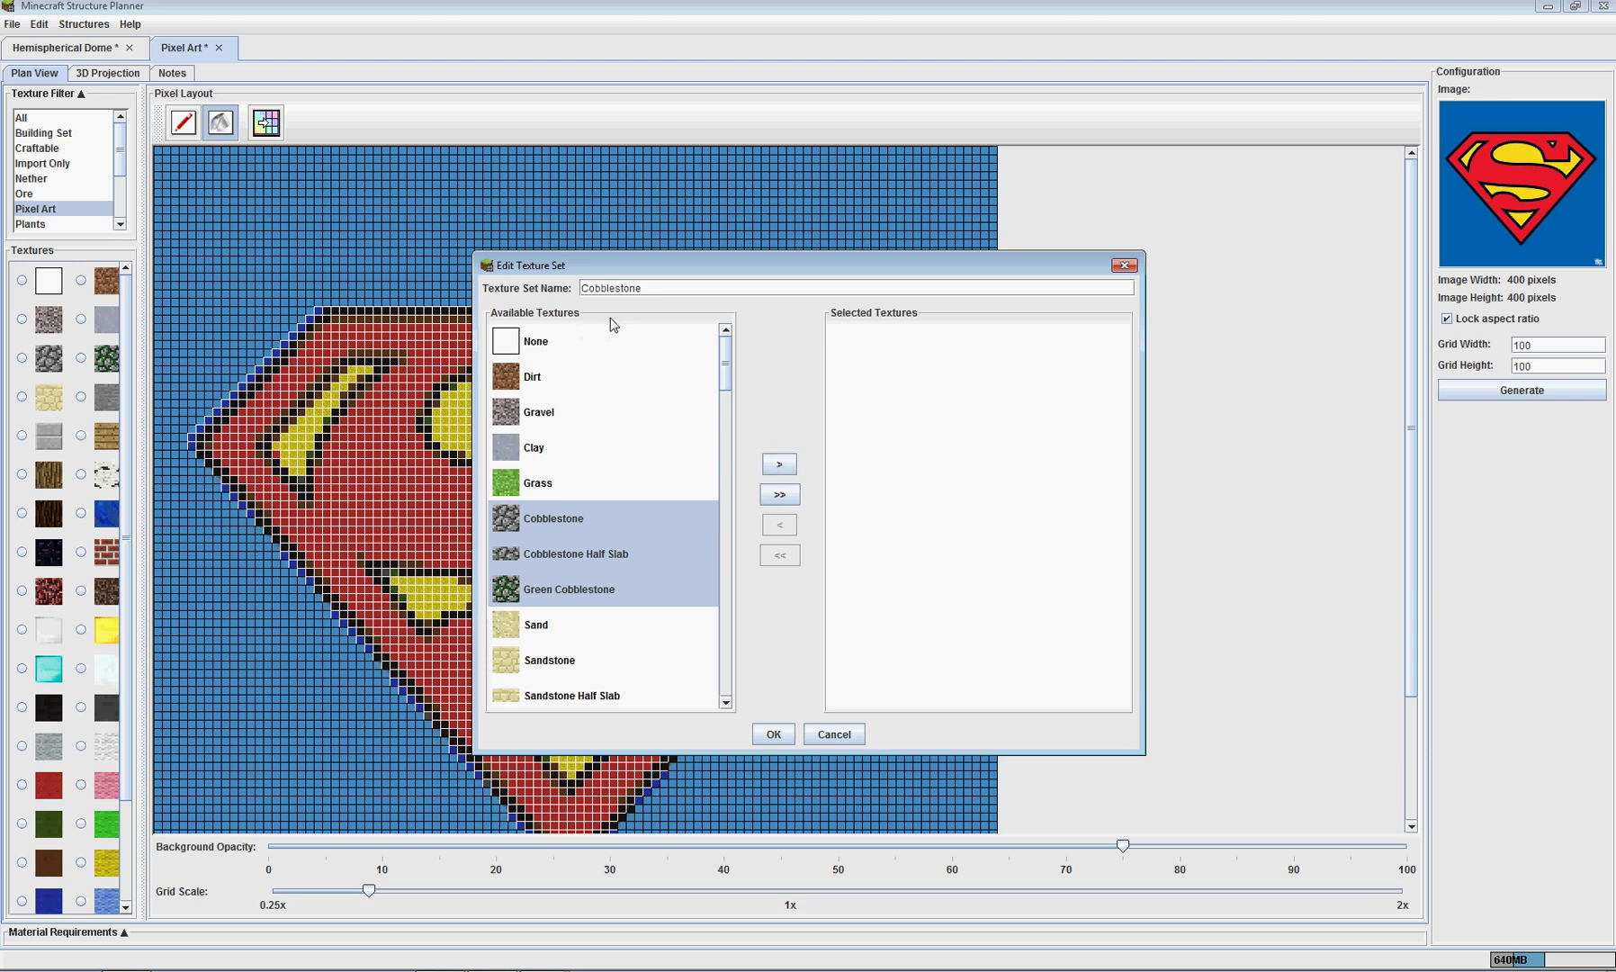
pyautogui.click(781, 468)
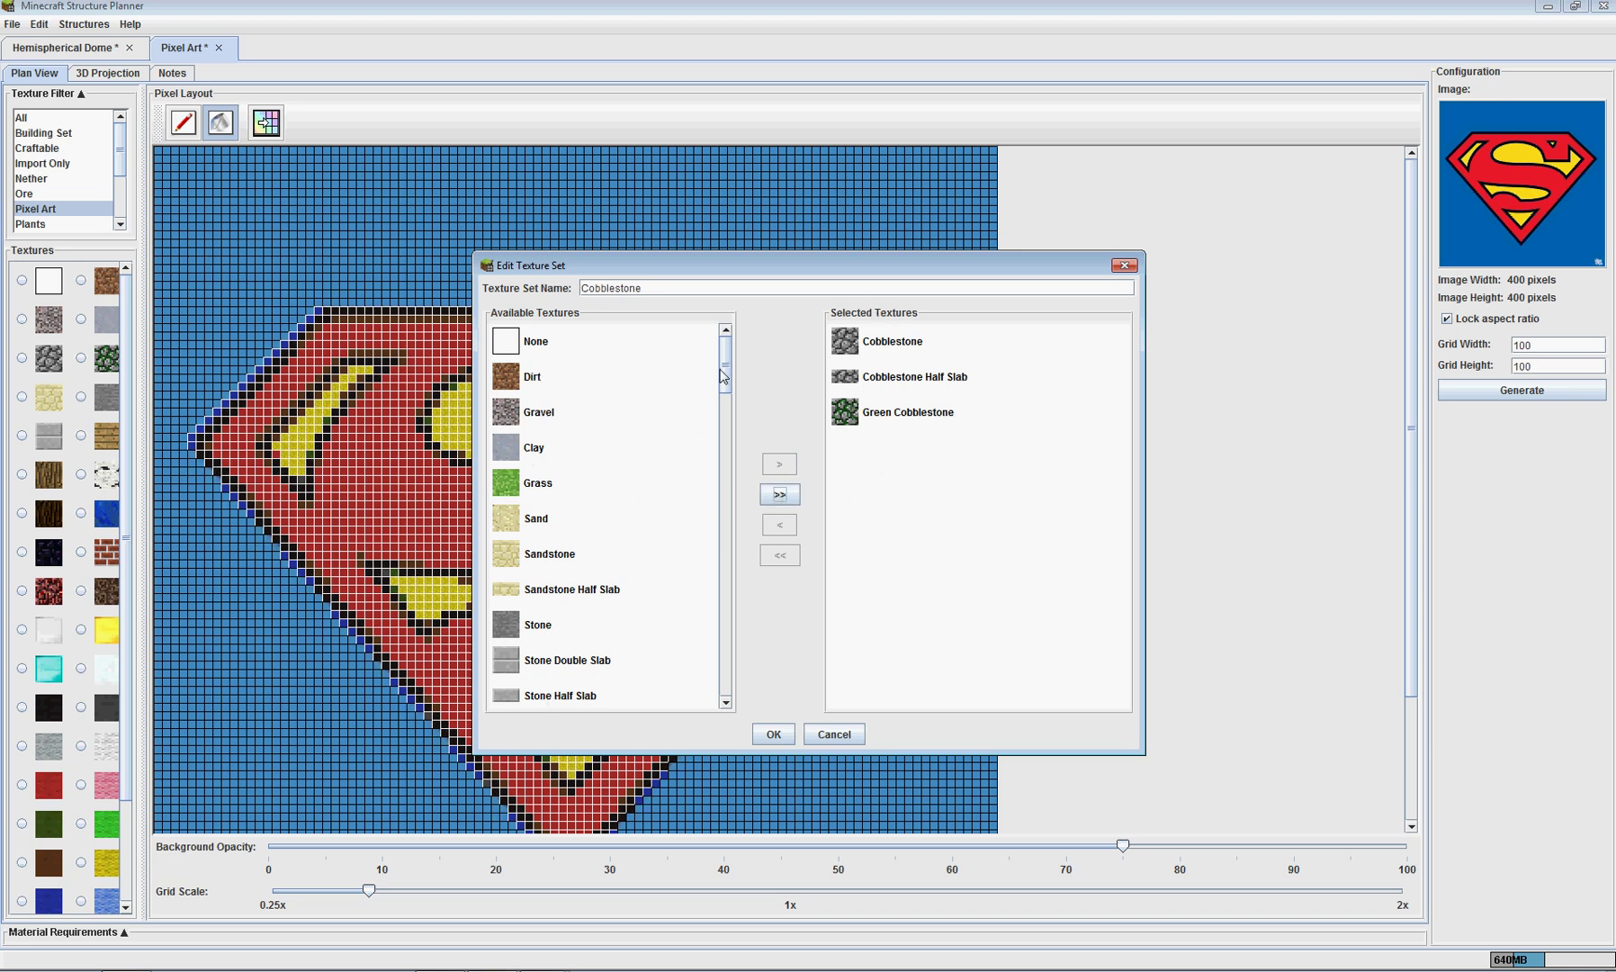
pyautogui.moveTo(727, 370); pyautogui.dragTo(730, 672)
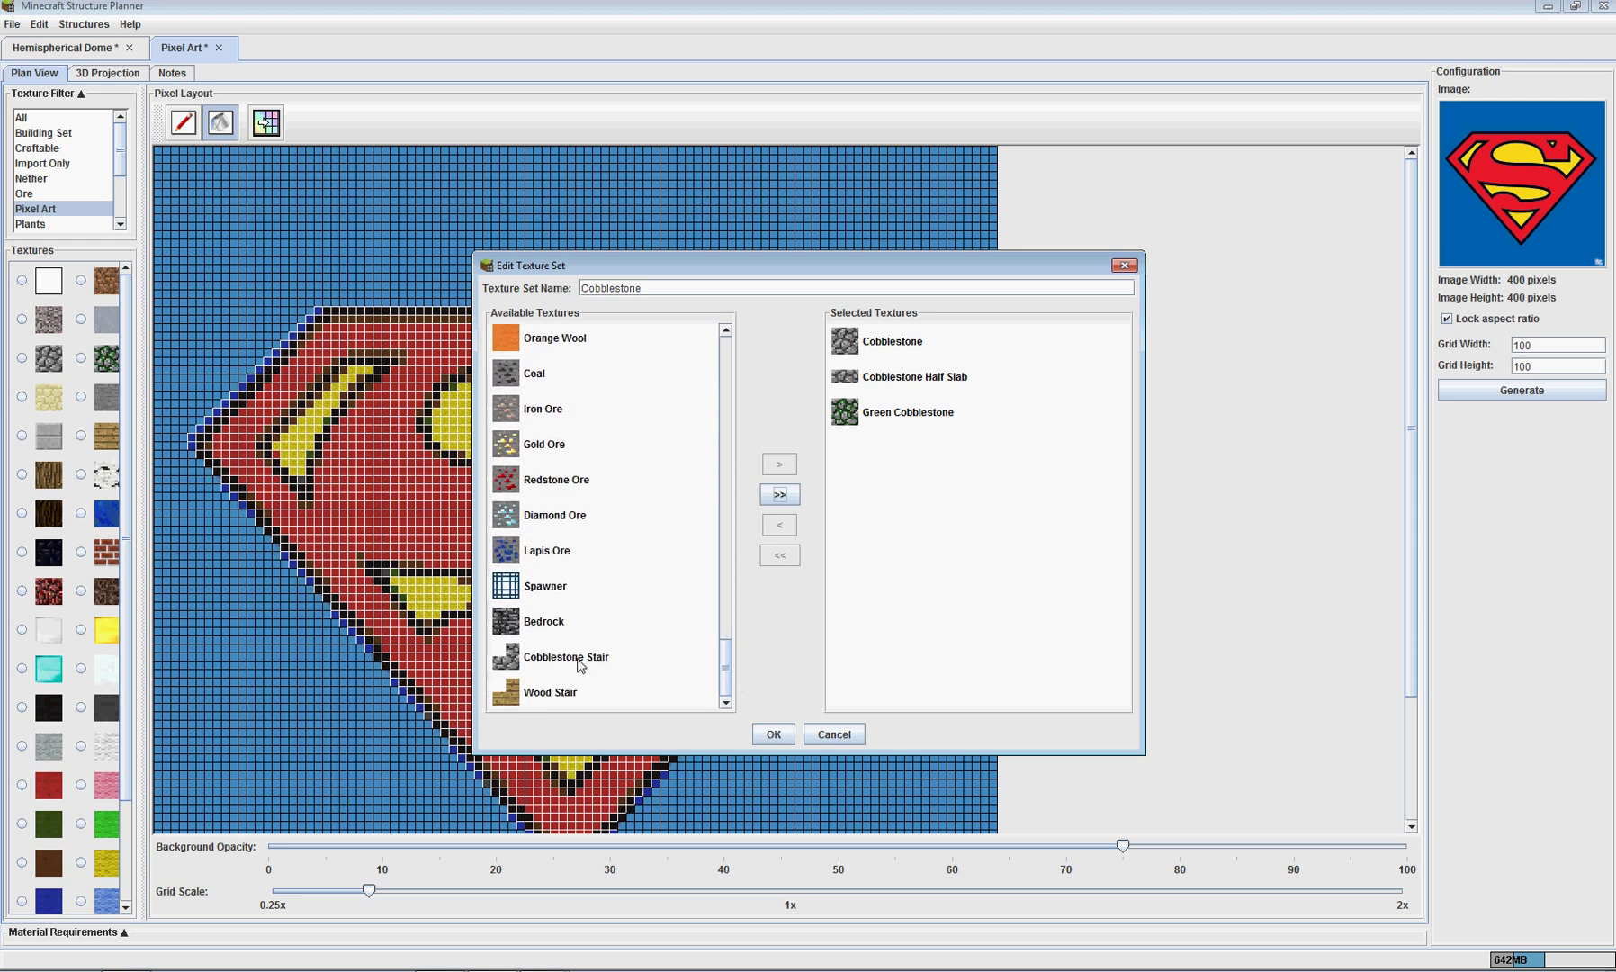
pyautogui.click(592, 664)
pyautogui.click(780, 466)
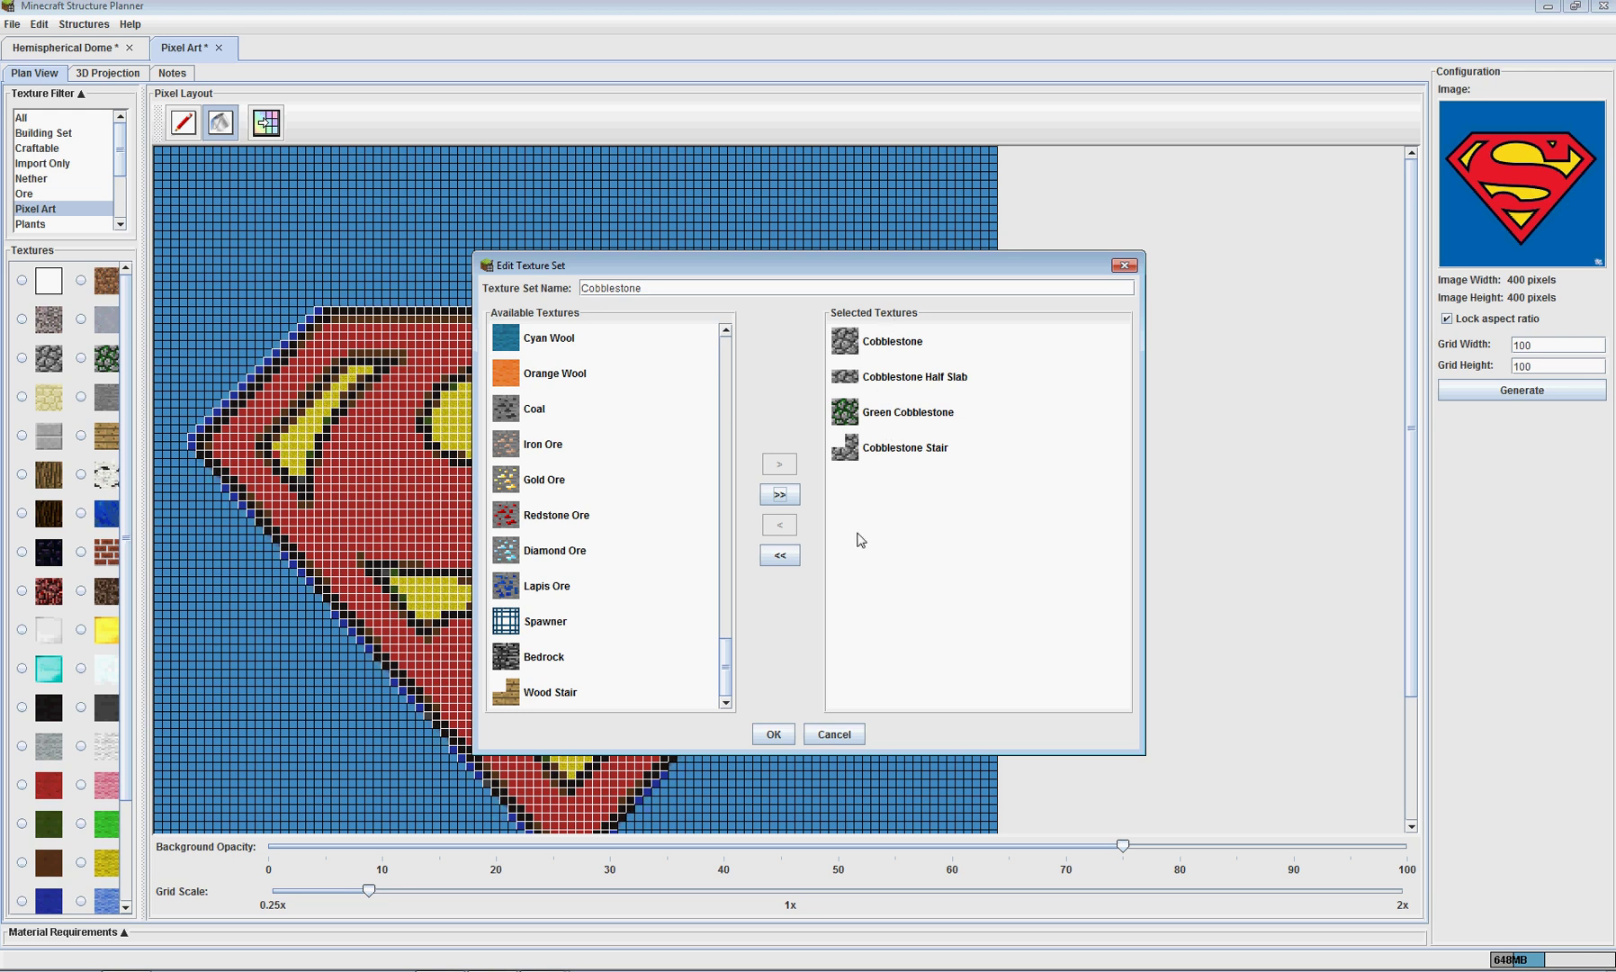
# Save the Cobblestone texture set, review it, and close Preferences.
pyautogui.click(772, 742)
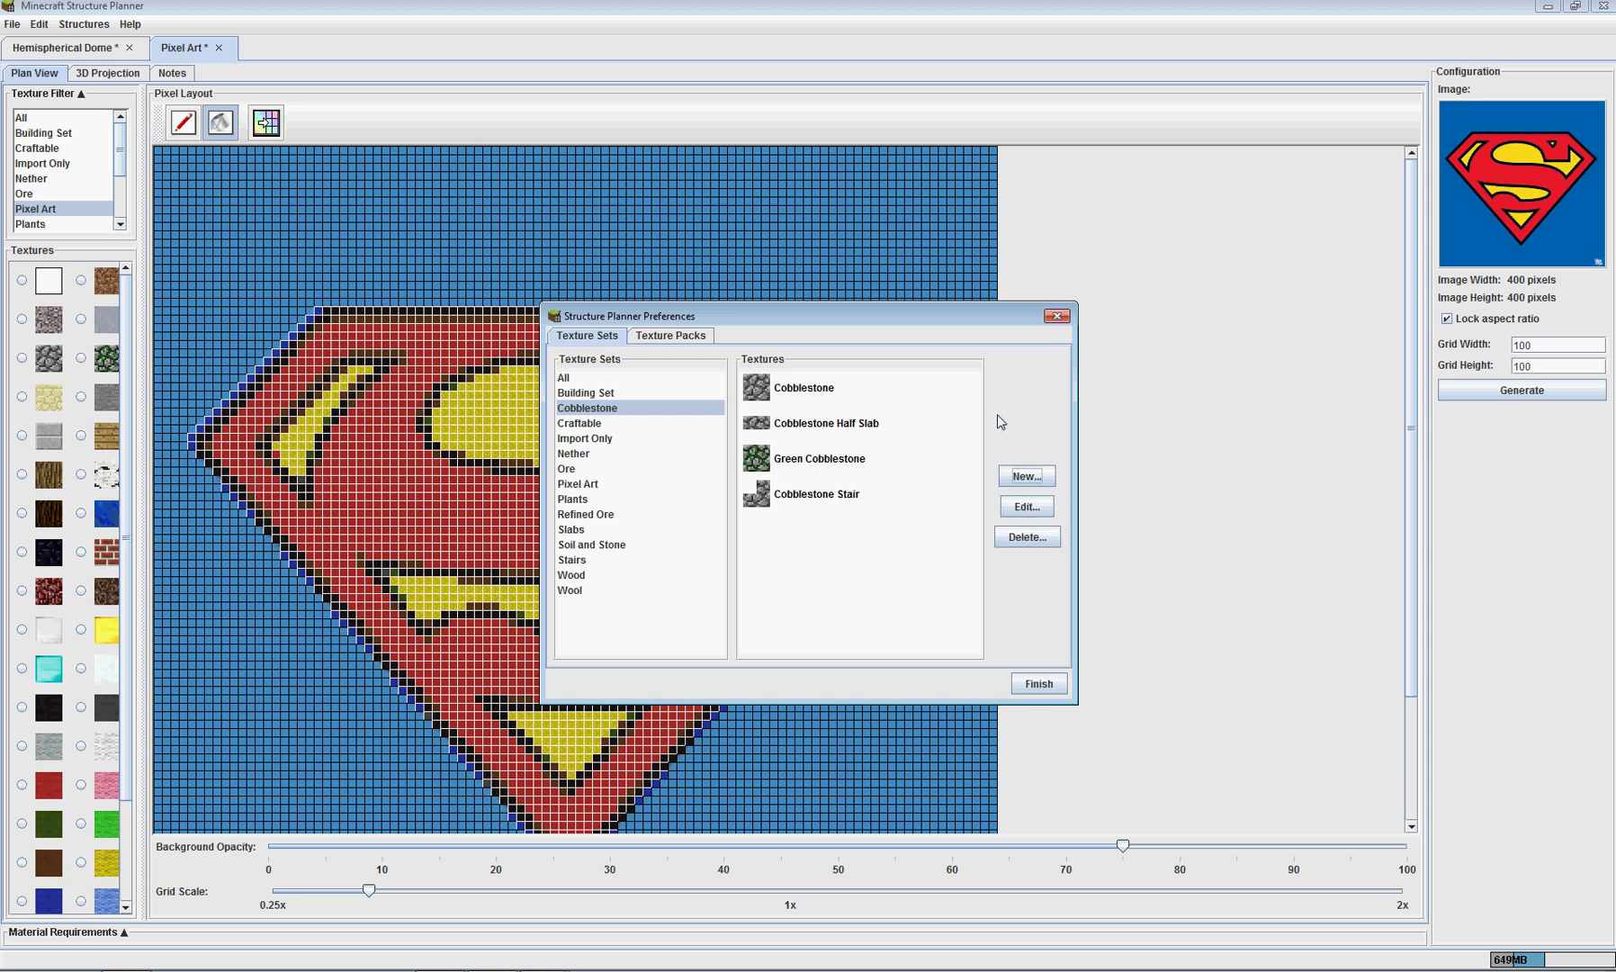
pyautogui.click(1026, 507)
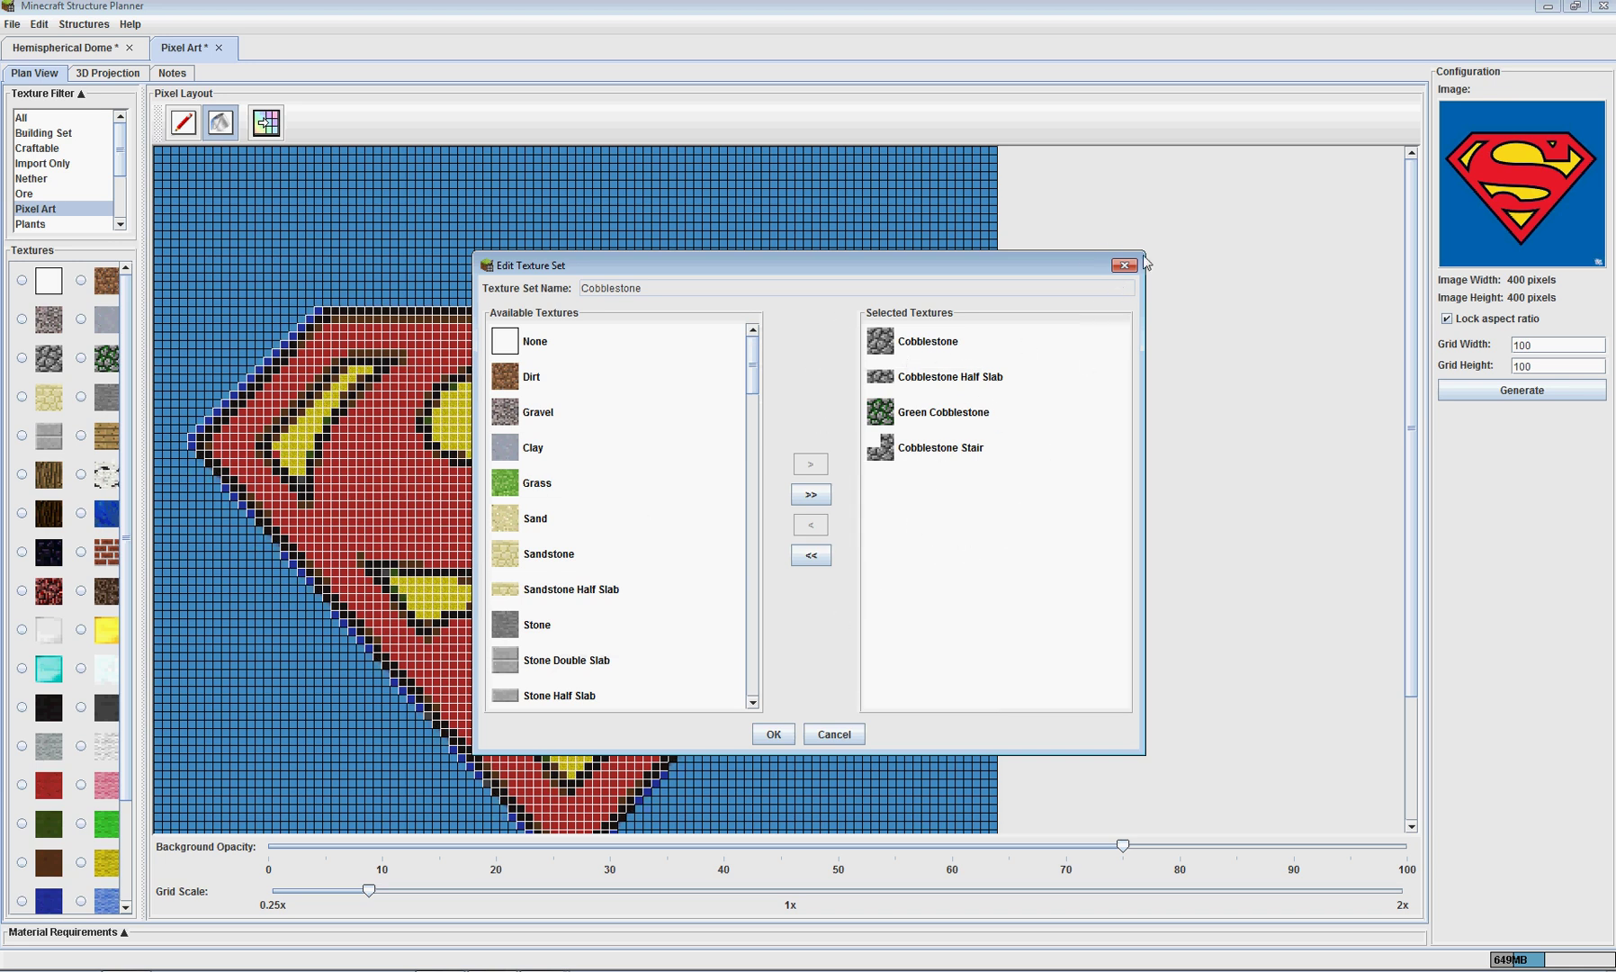
pyautogui.click(815, 736)
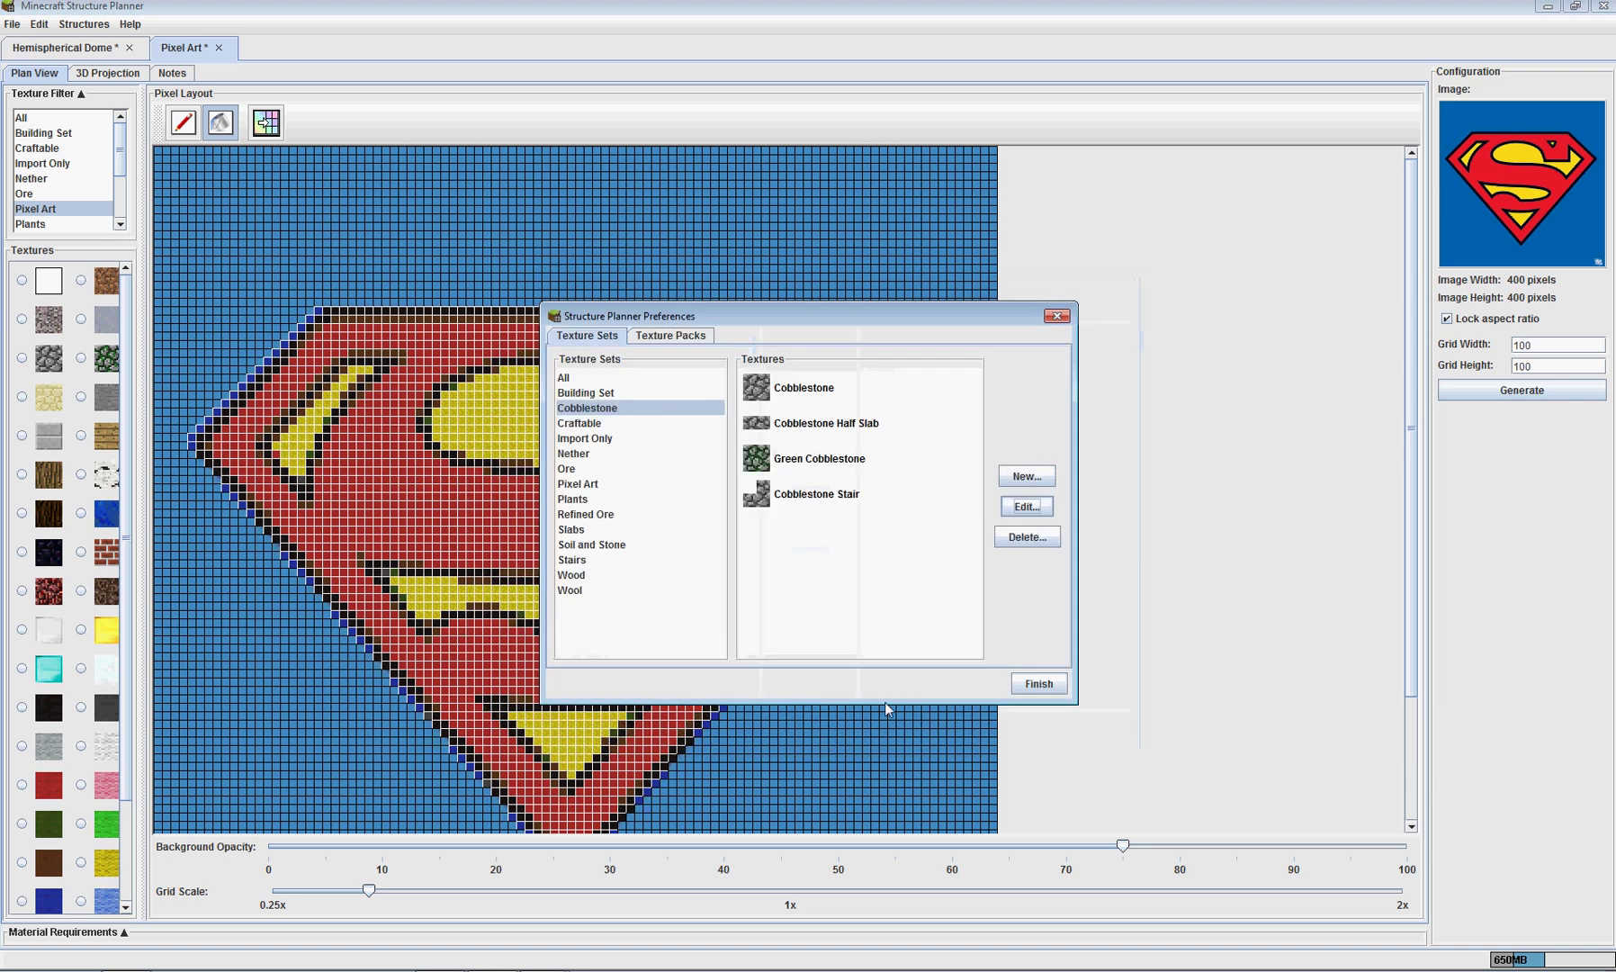
pyautogui.click(1040, 685)
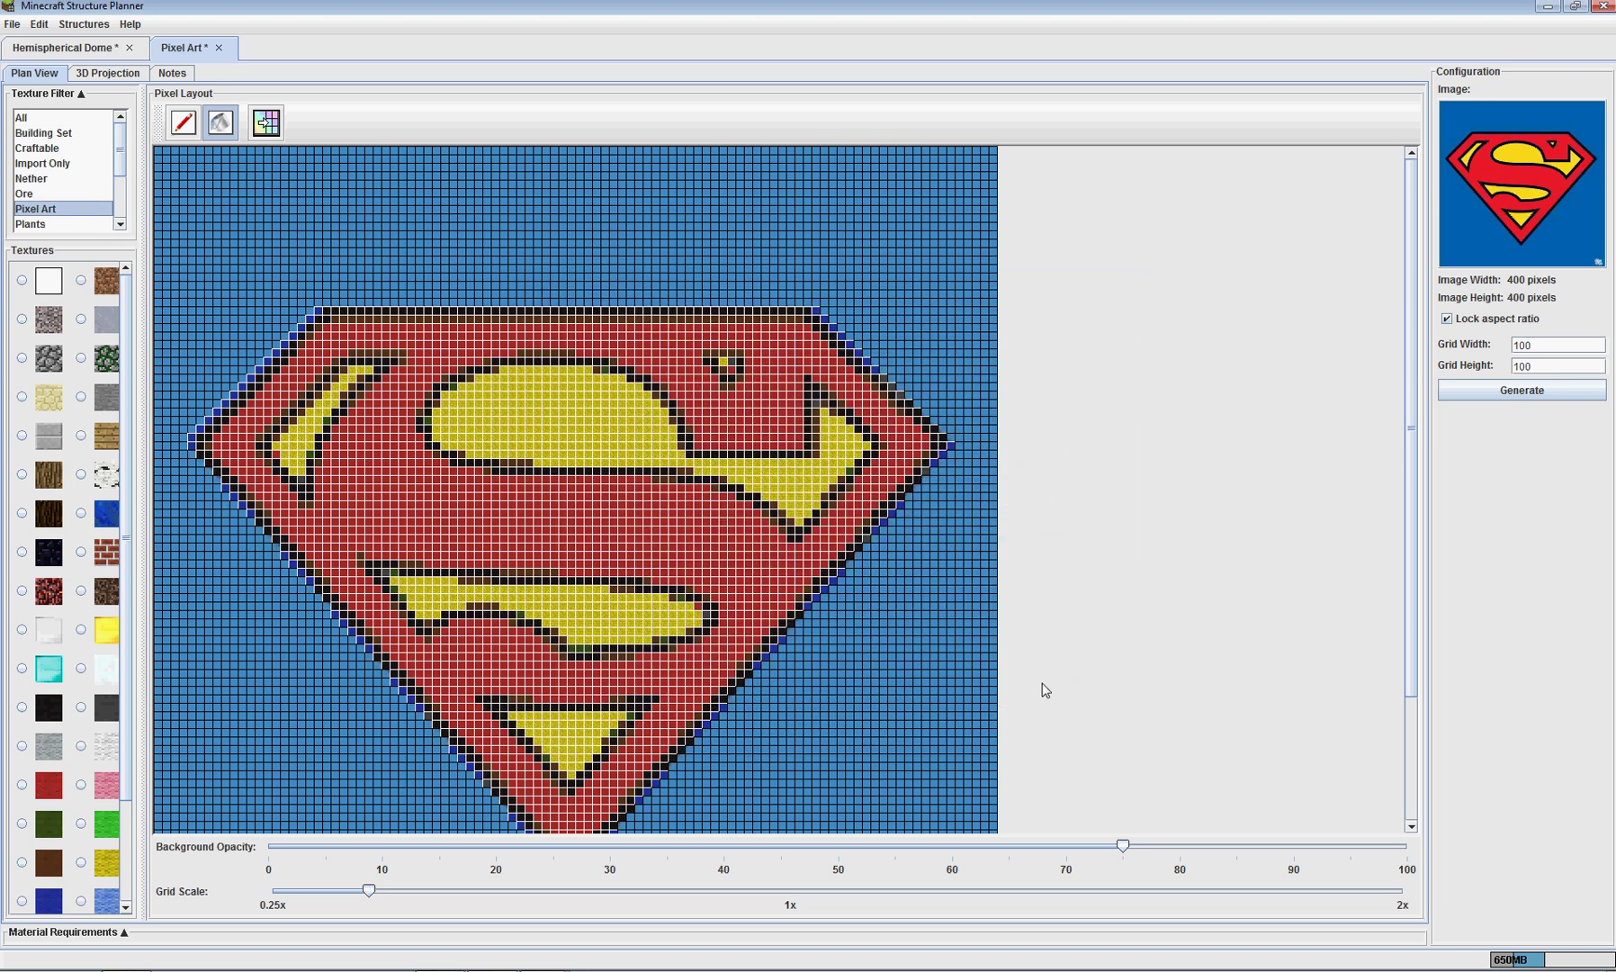
# Close the Pixel Art design without saving and start a new Hemispherical Dome.
pyautogui.click(218, 47)
pyautogui.click(808, 509)
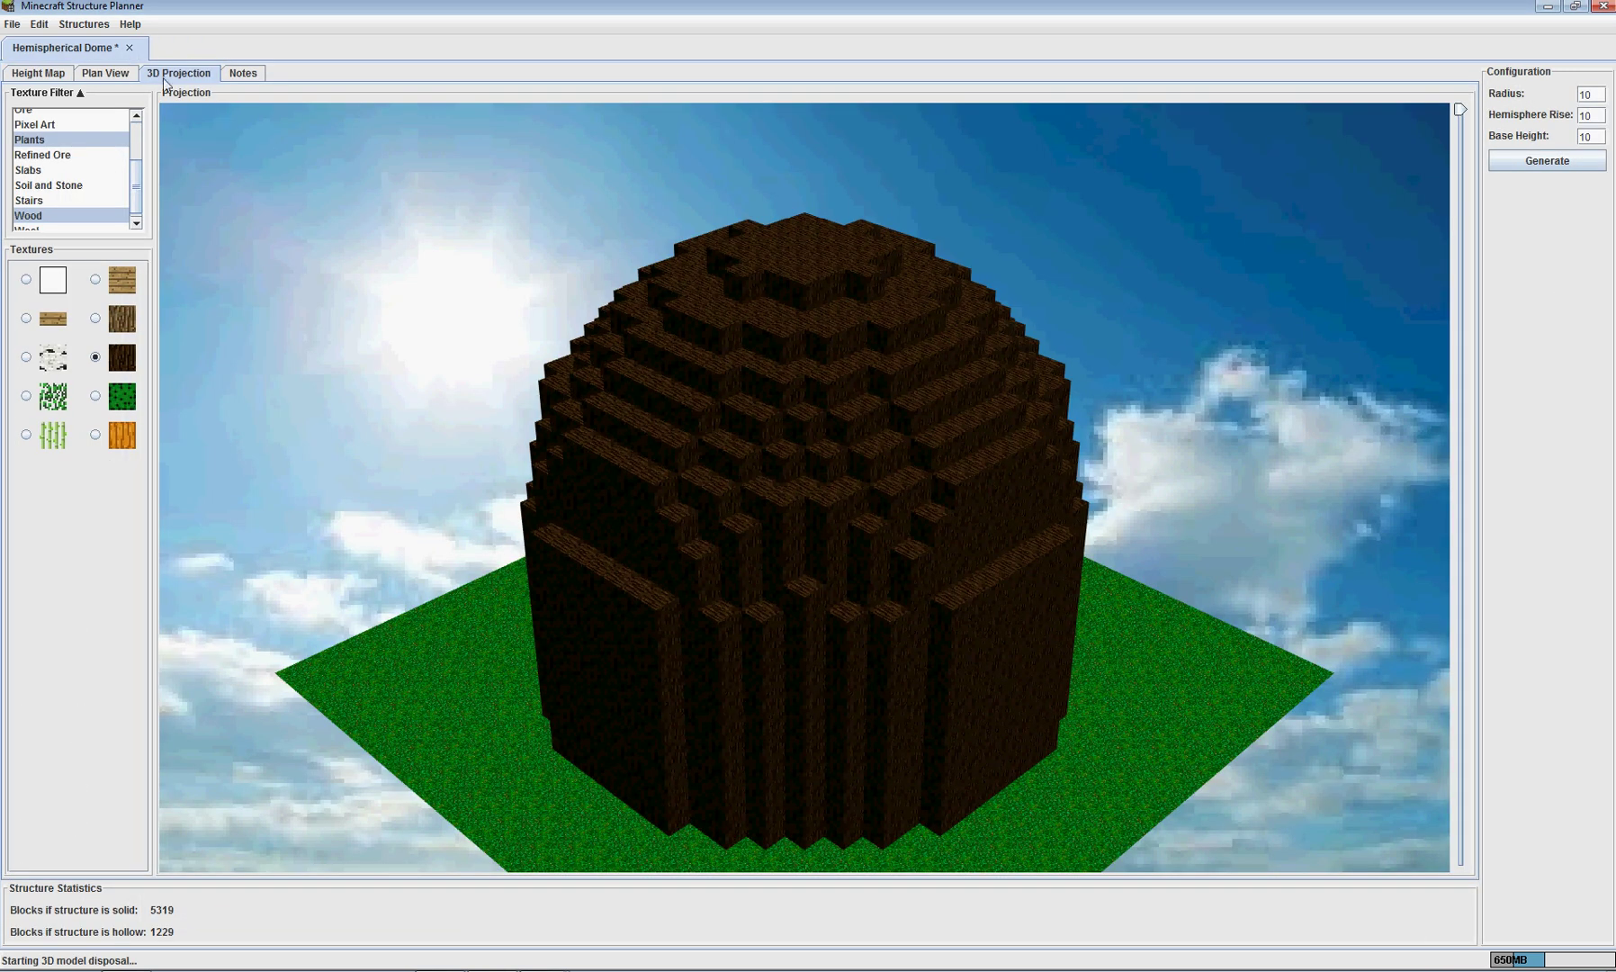
pyautogui.click(80, 25)
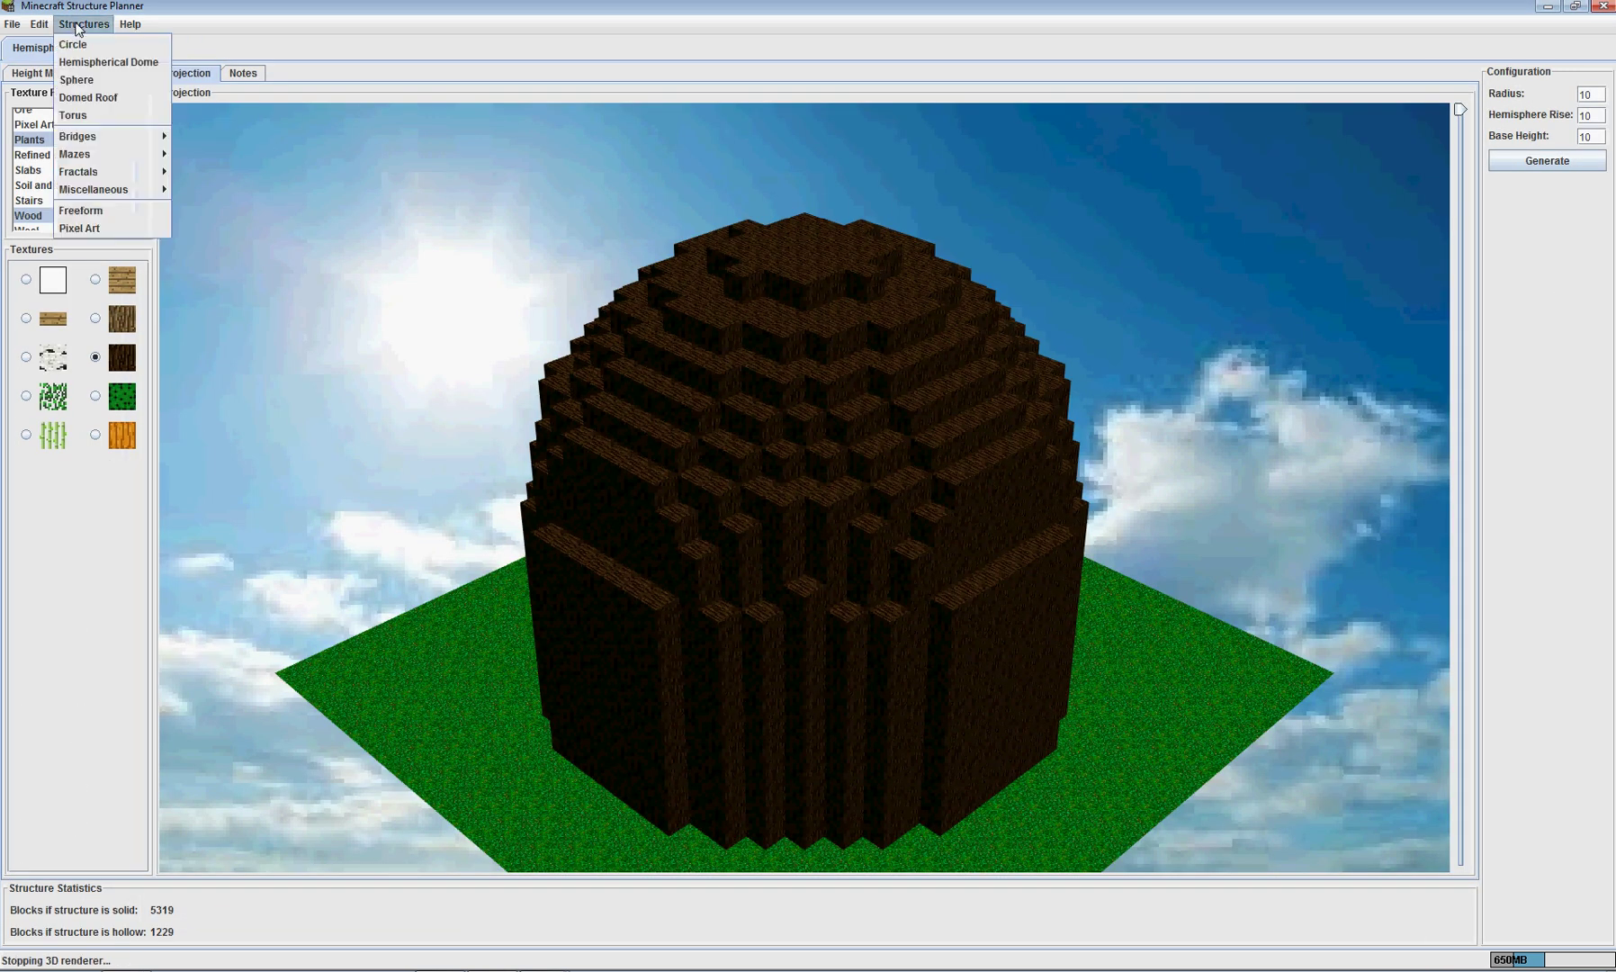
pyautogui.click(109, 62)
# Generate a dome with radius, hemisphere rise and base height all set to 10.
pyautogui.click(1588, 93)
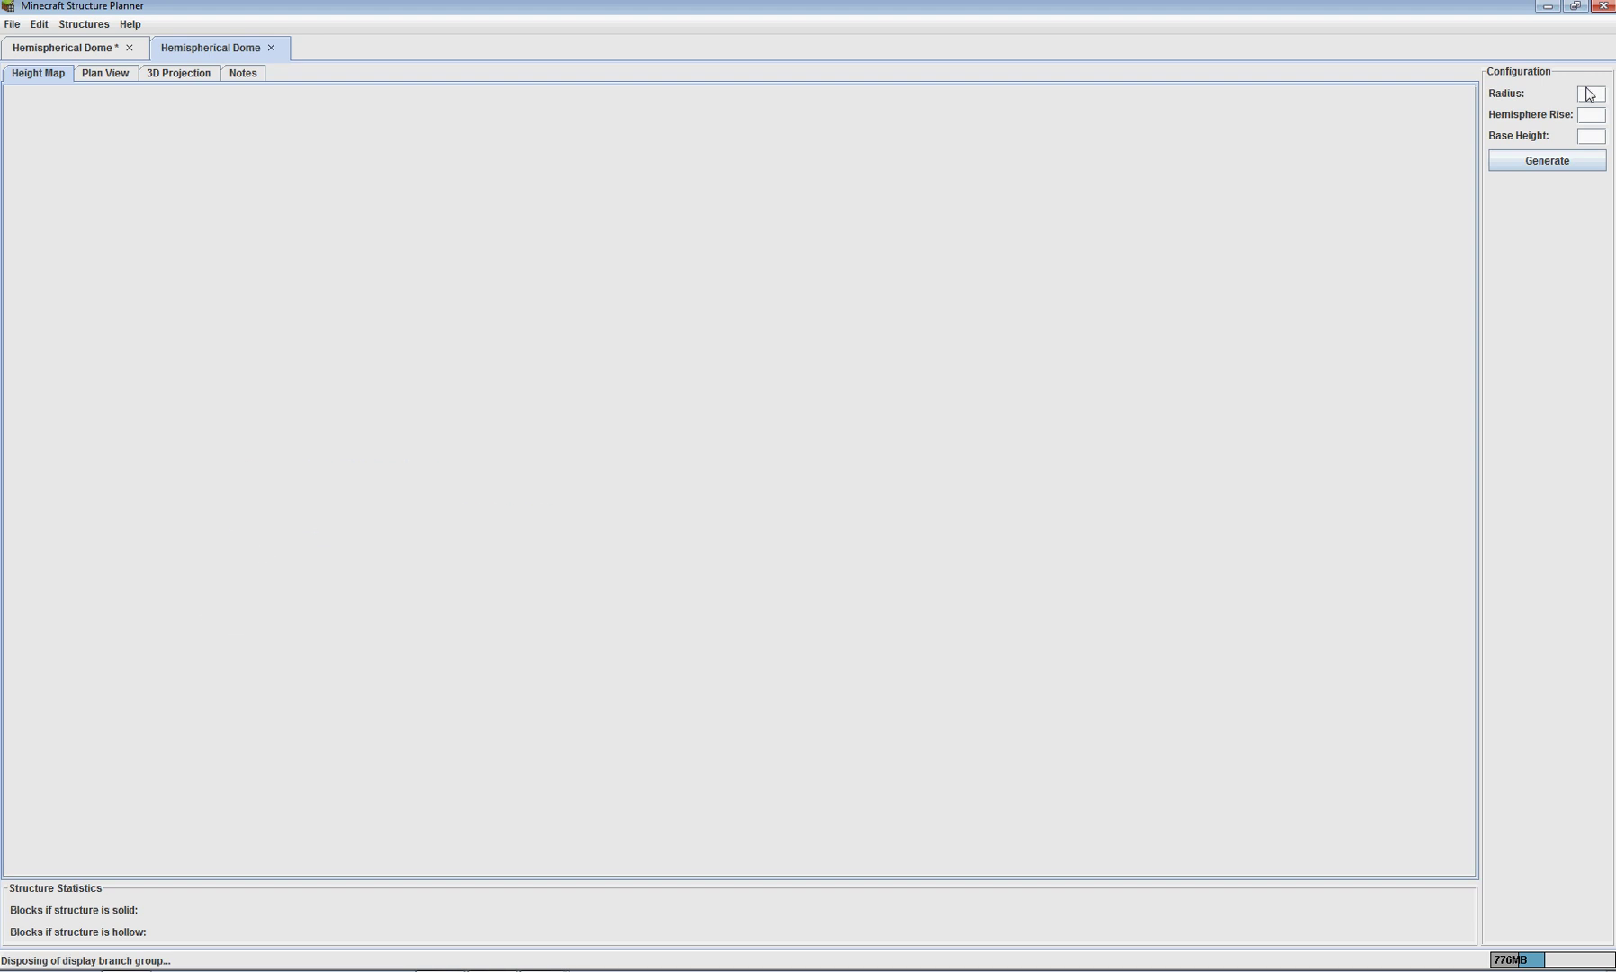
pyautogui.write('10')
pyautogui.press('Tab')
pyautogui.write('10')
pyautogui.press('Tab')
pyautogui.write('10')
pyautogui.press('Tab')
pyautogui.click(1573, 162)
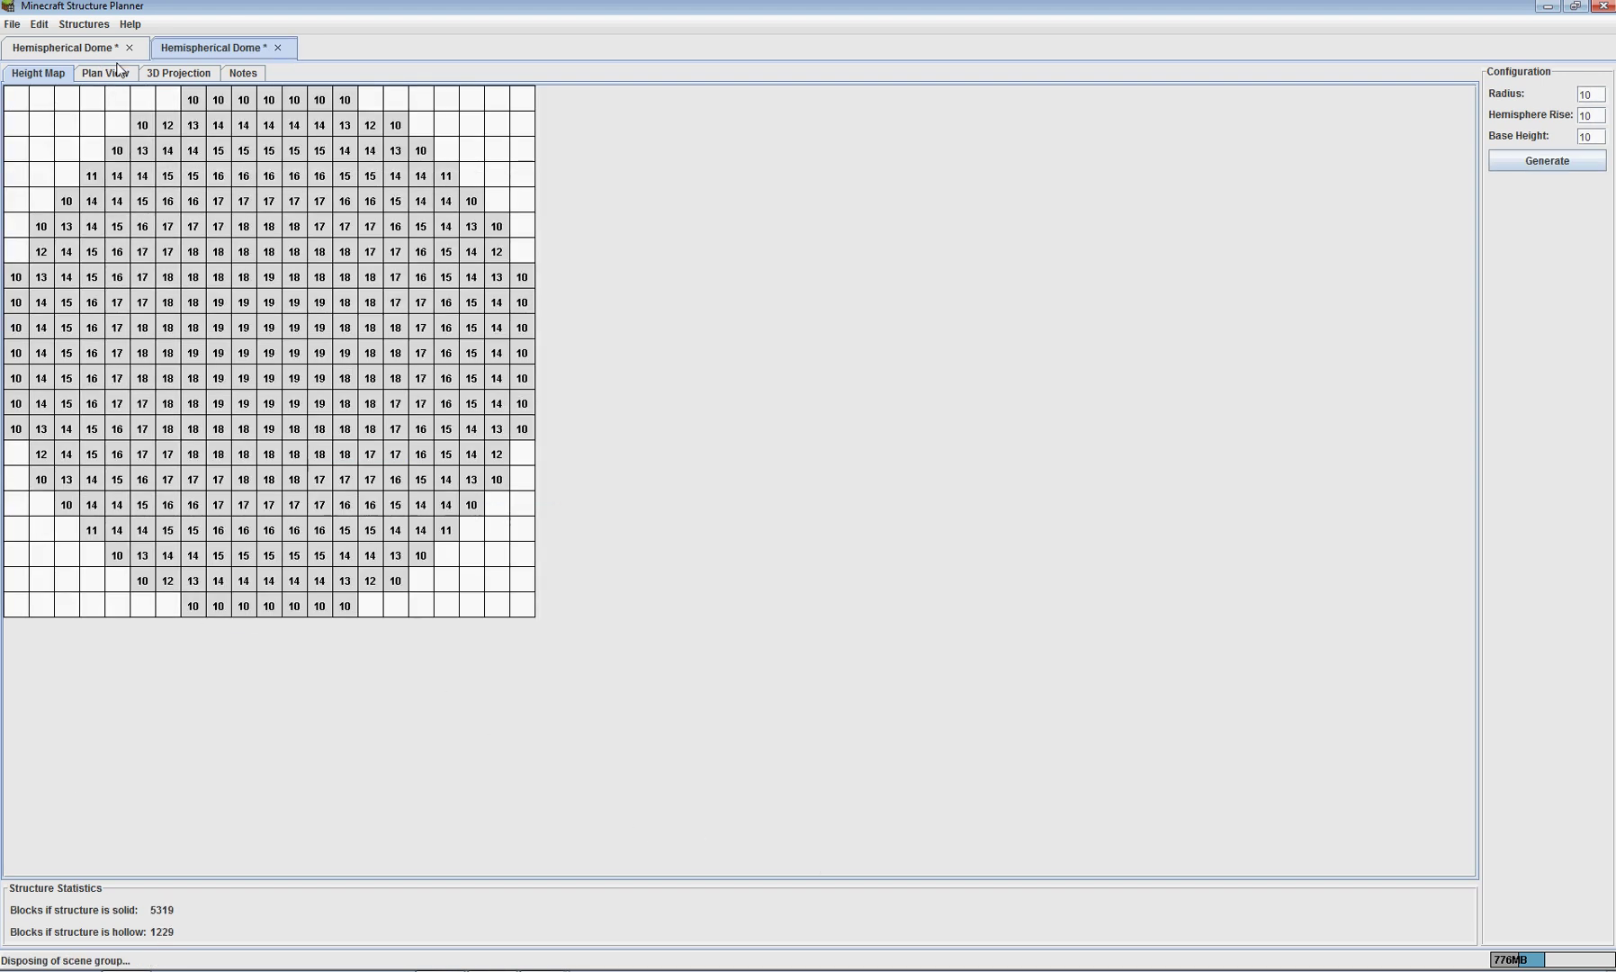
# Show the dome in 3D and texture it with mossy cobblestone from the Cobblestone filter.
pyautogui.click(156, 75)
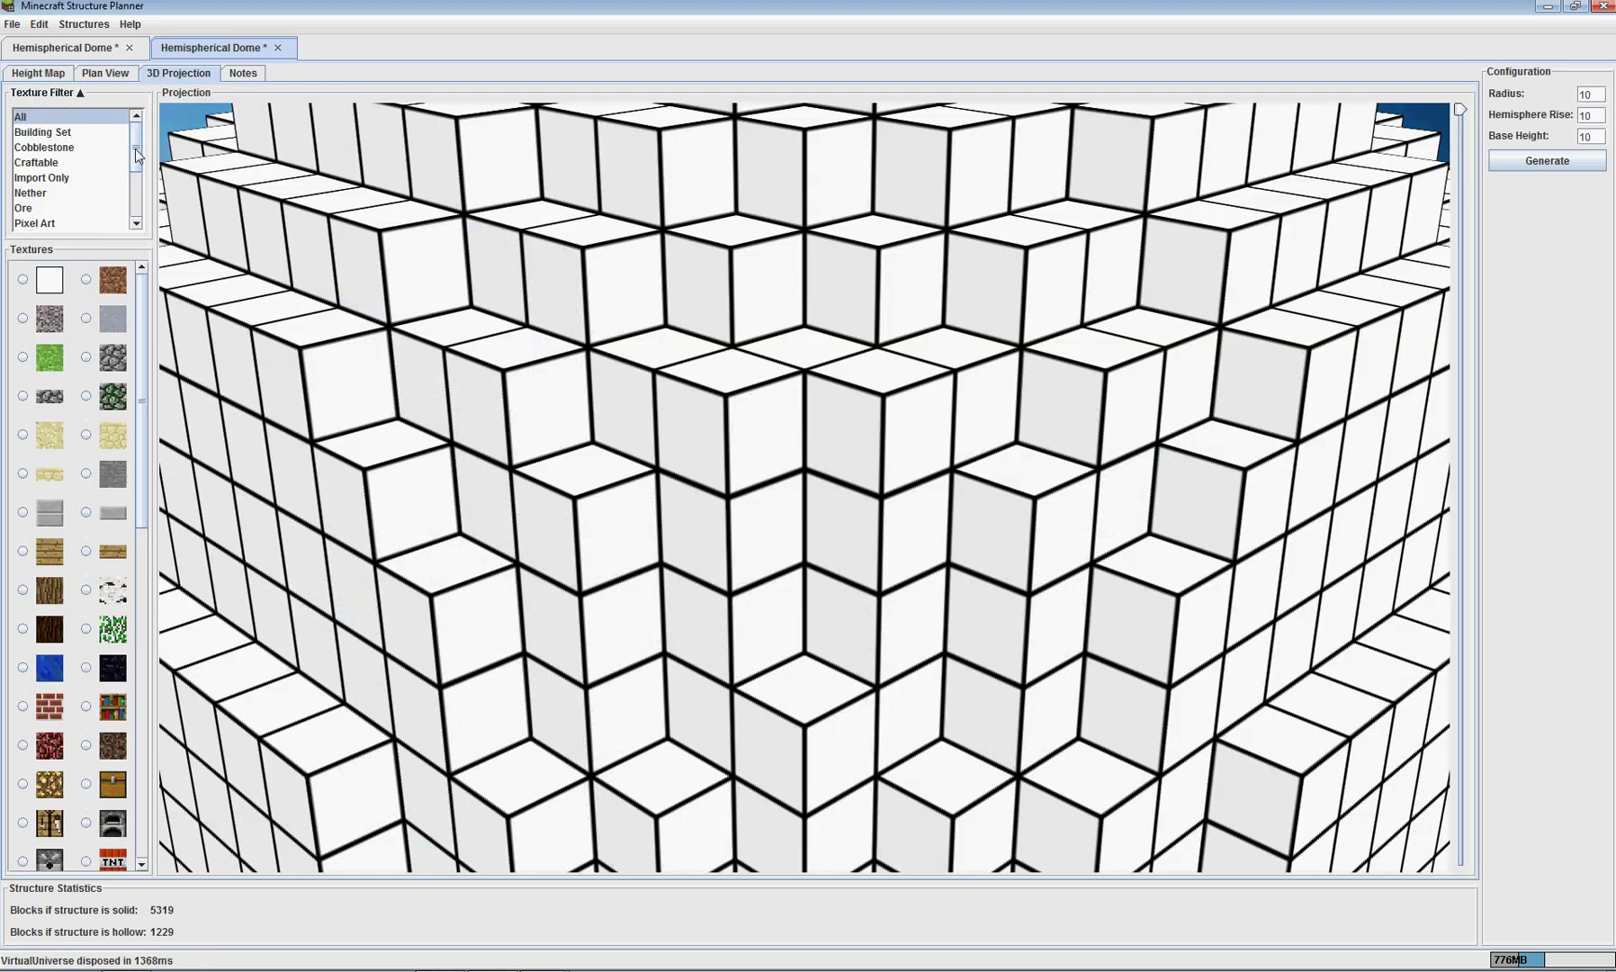
pyautogui.click(51, 148)
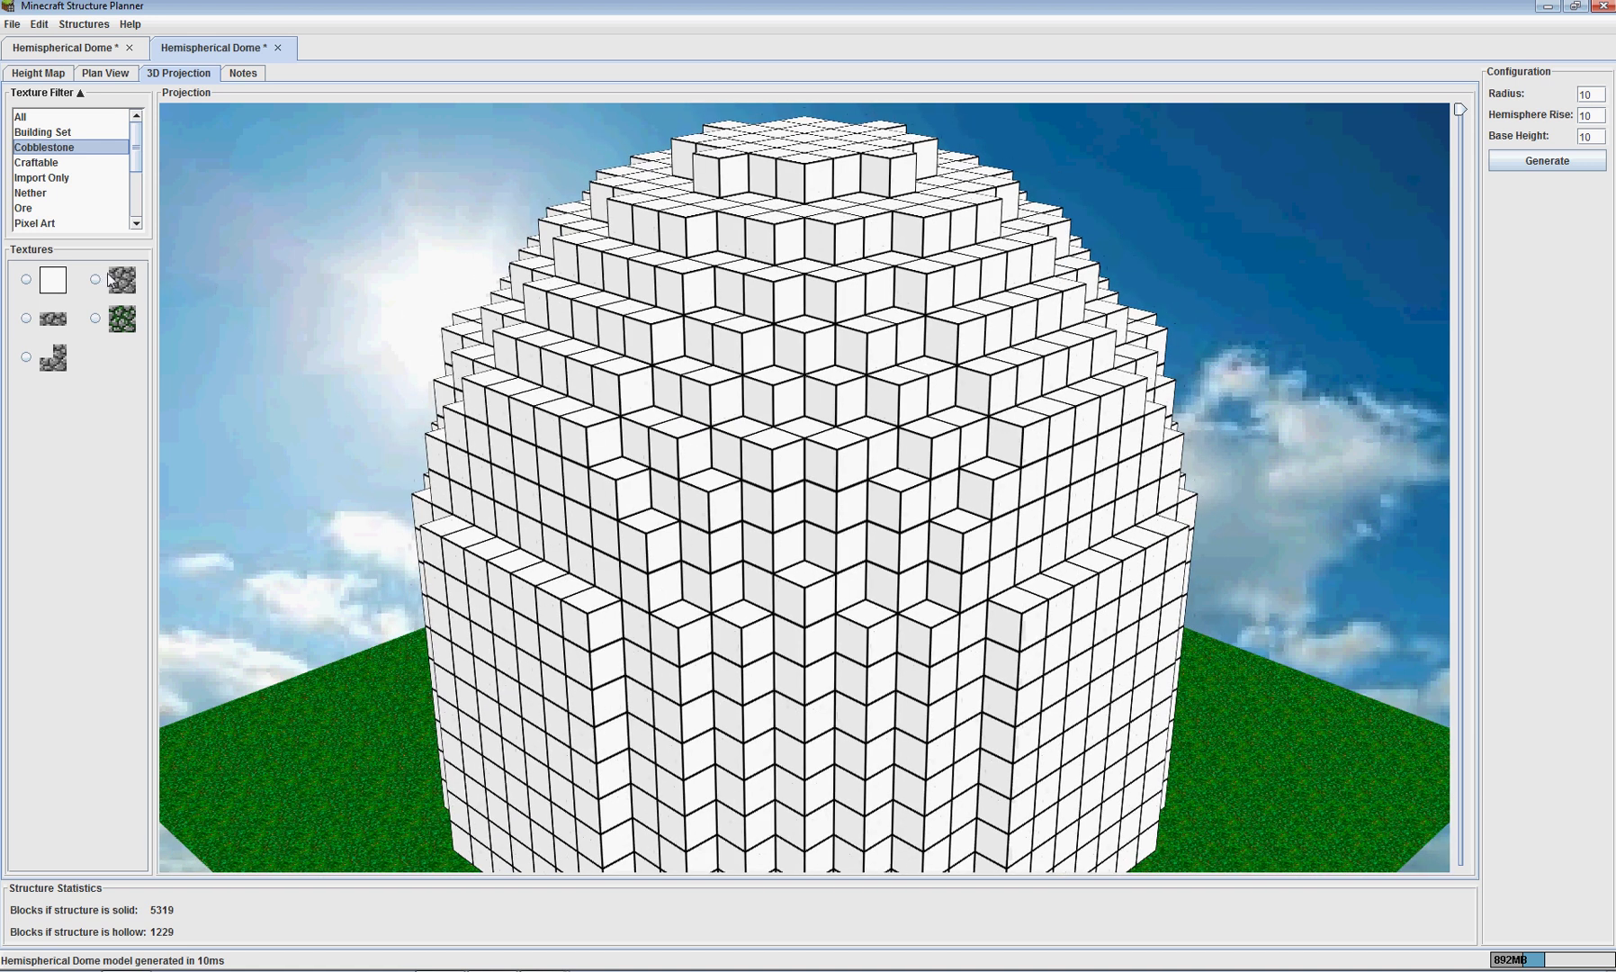
pyautogui.click(109, 279)
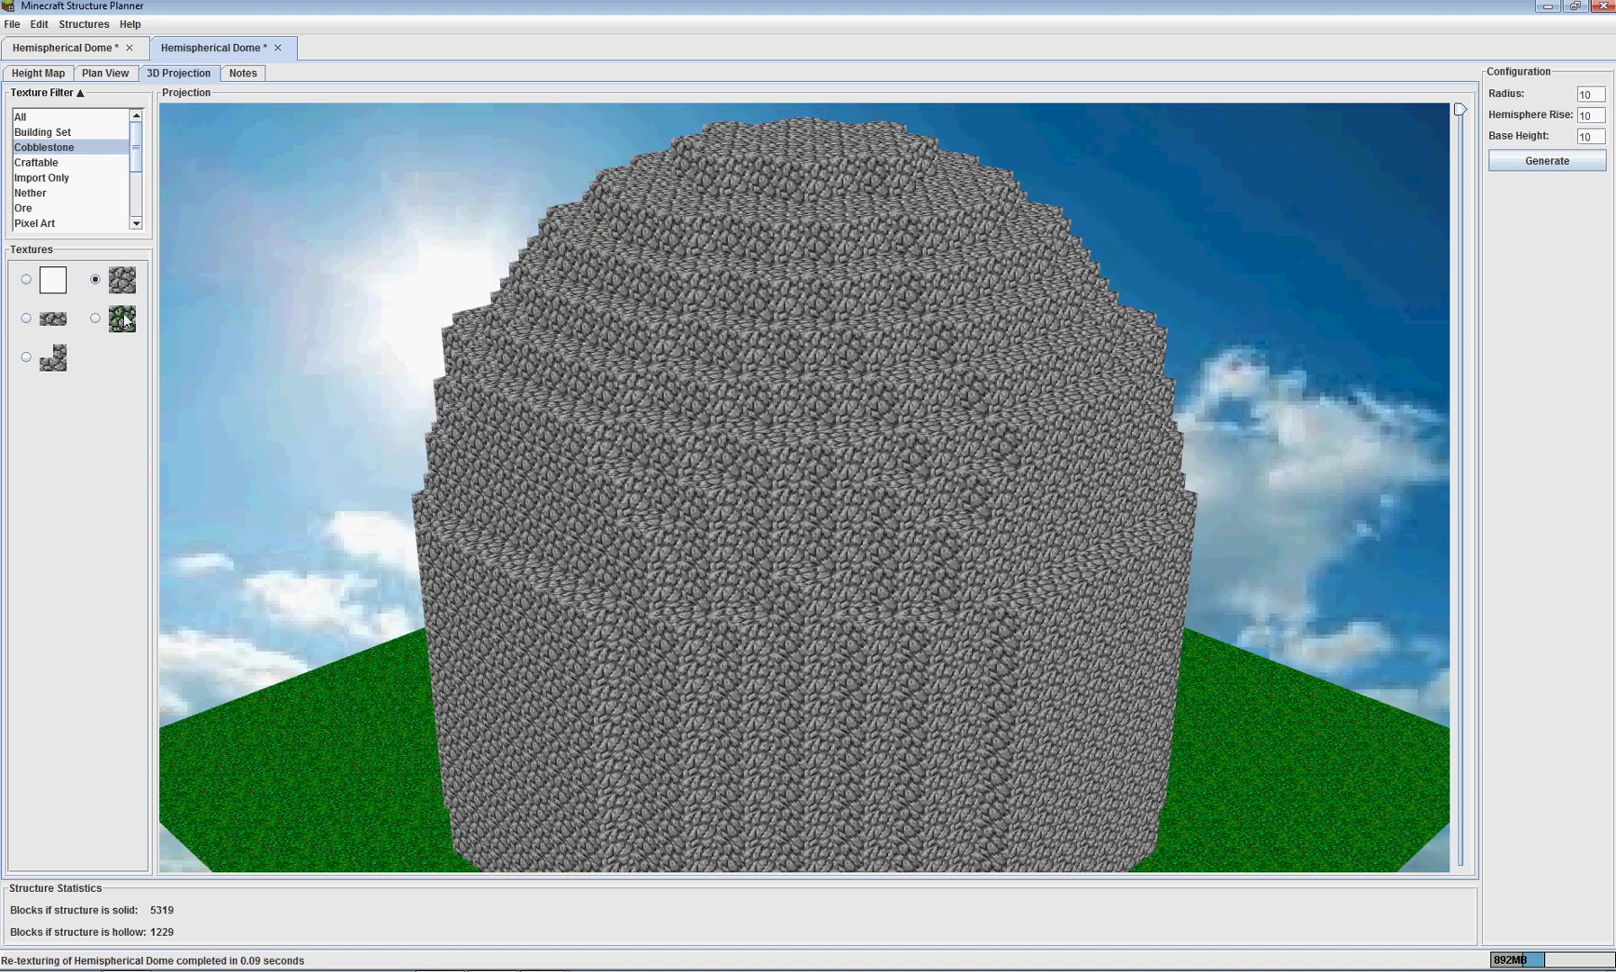
pyautogui.click(123, 318)
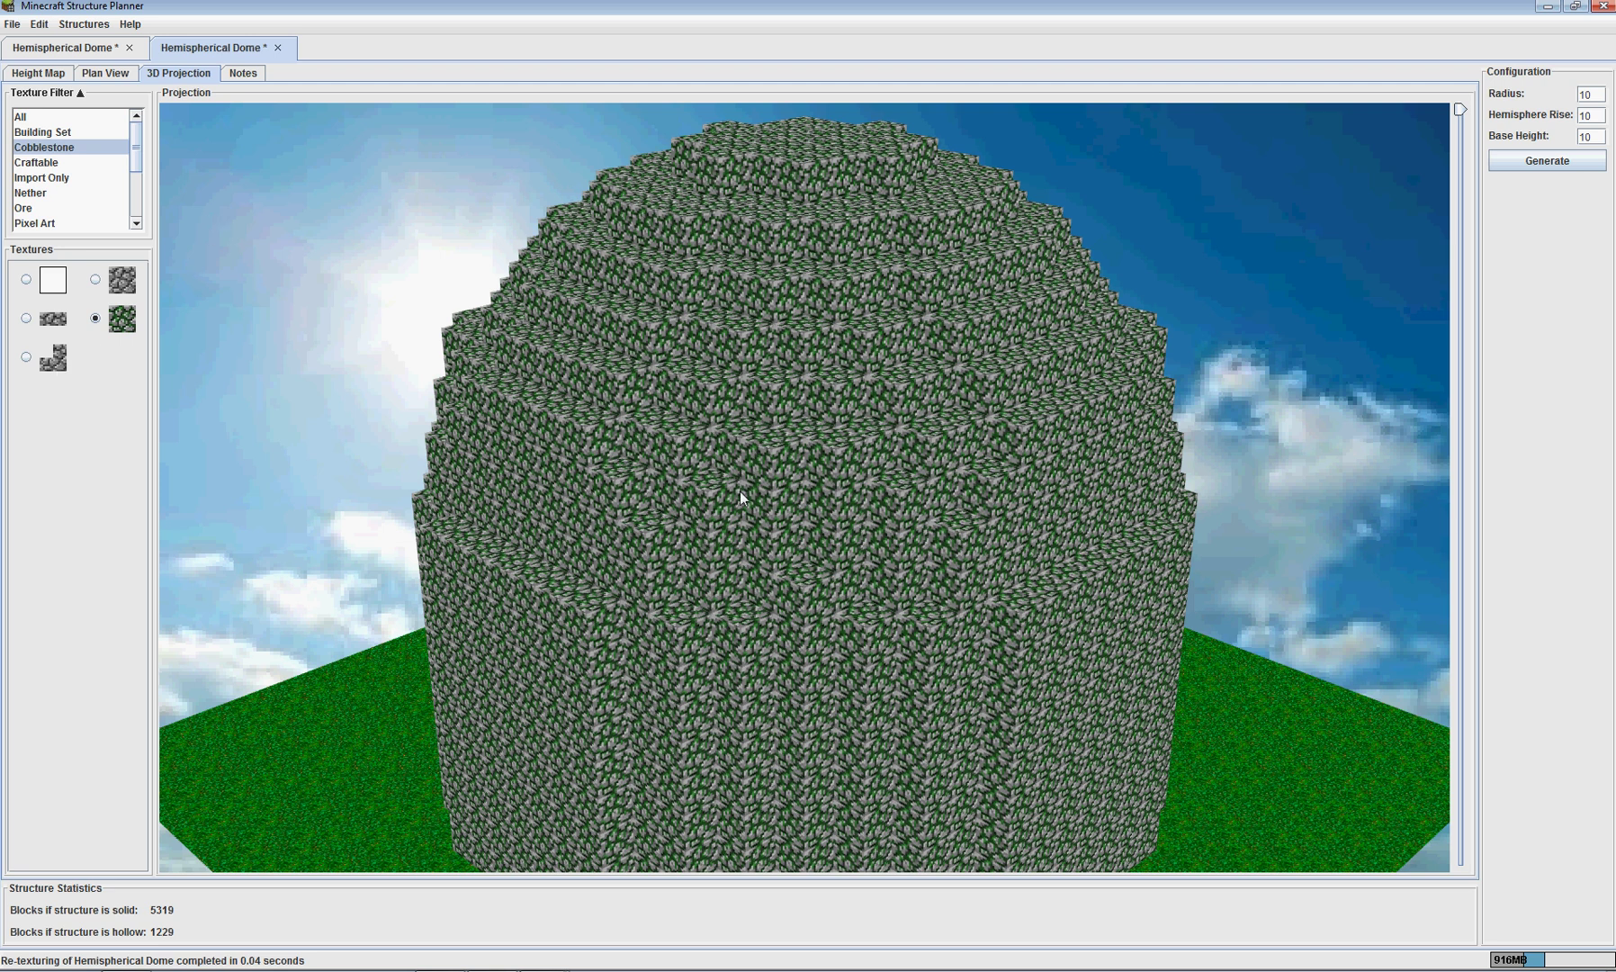
pyautogui.click(13, 24)
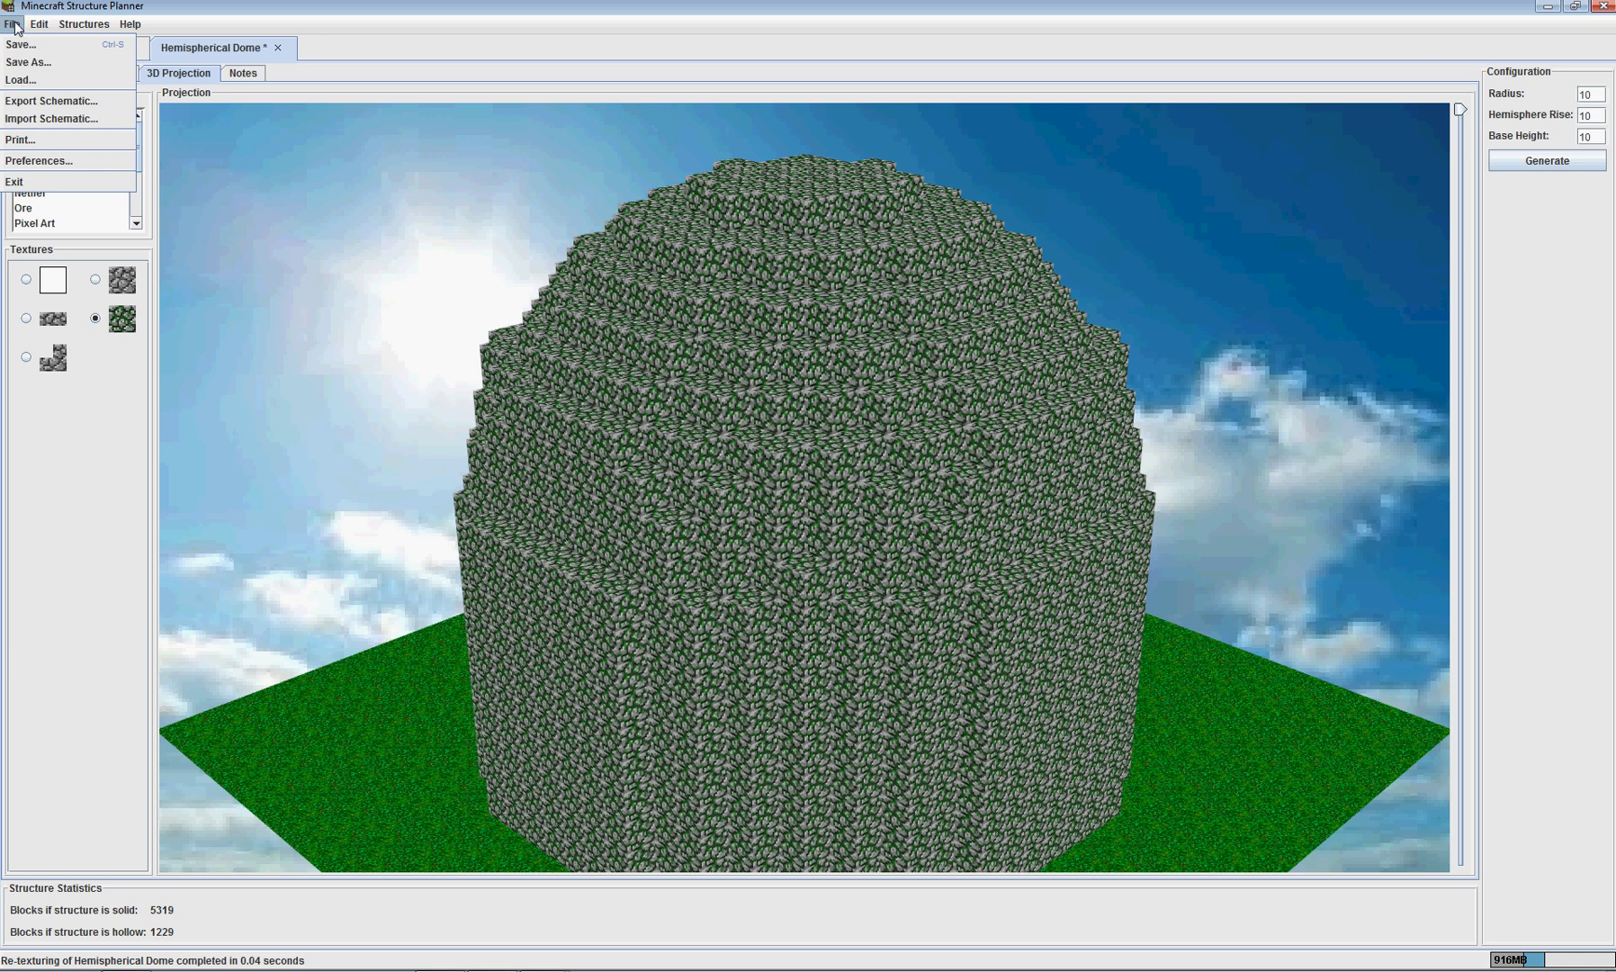
pyautogui.click(13, 27)
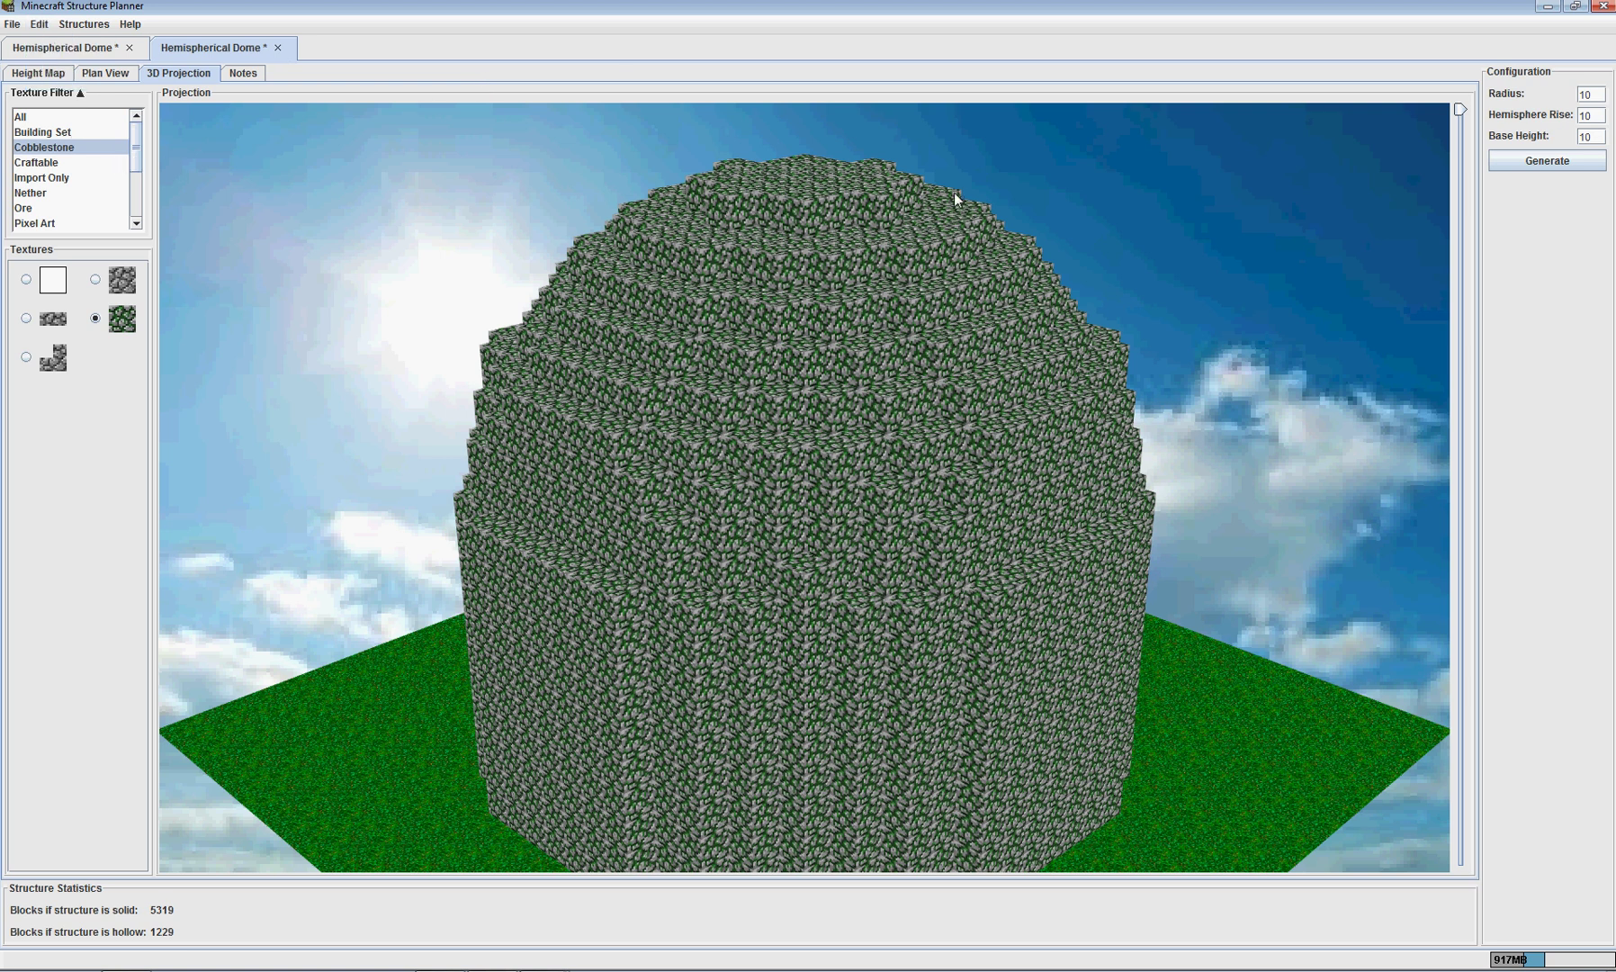
pyautogui.scroll(-5, 966, 179)
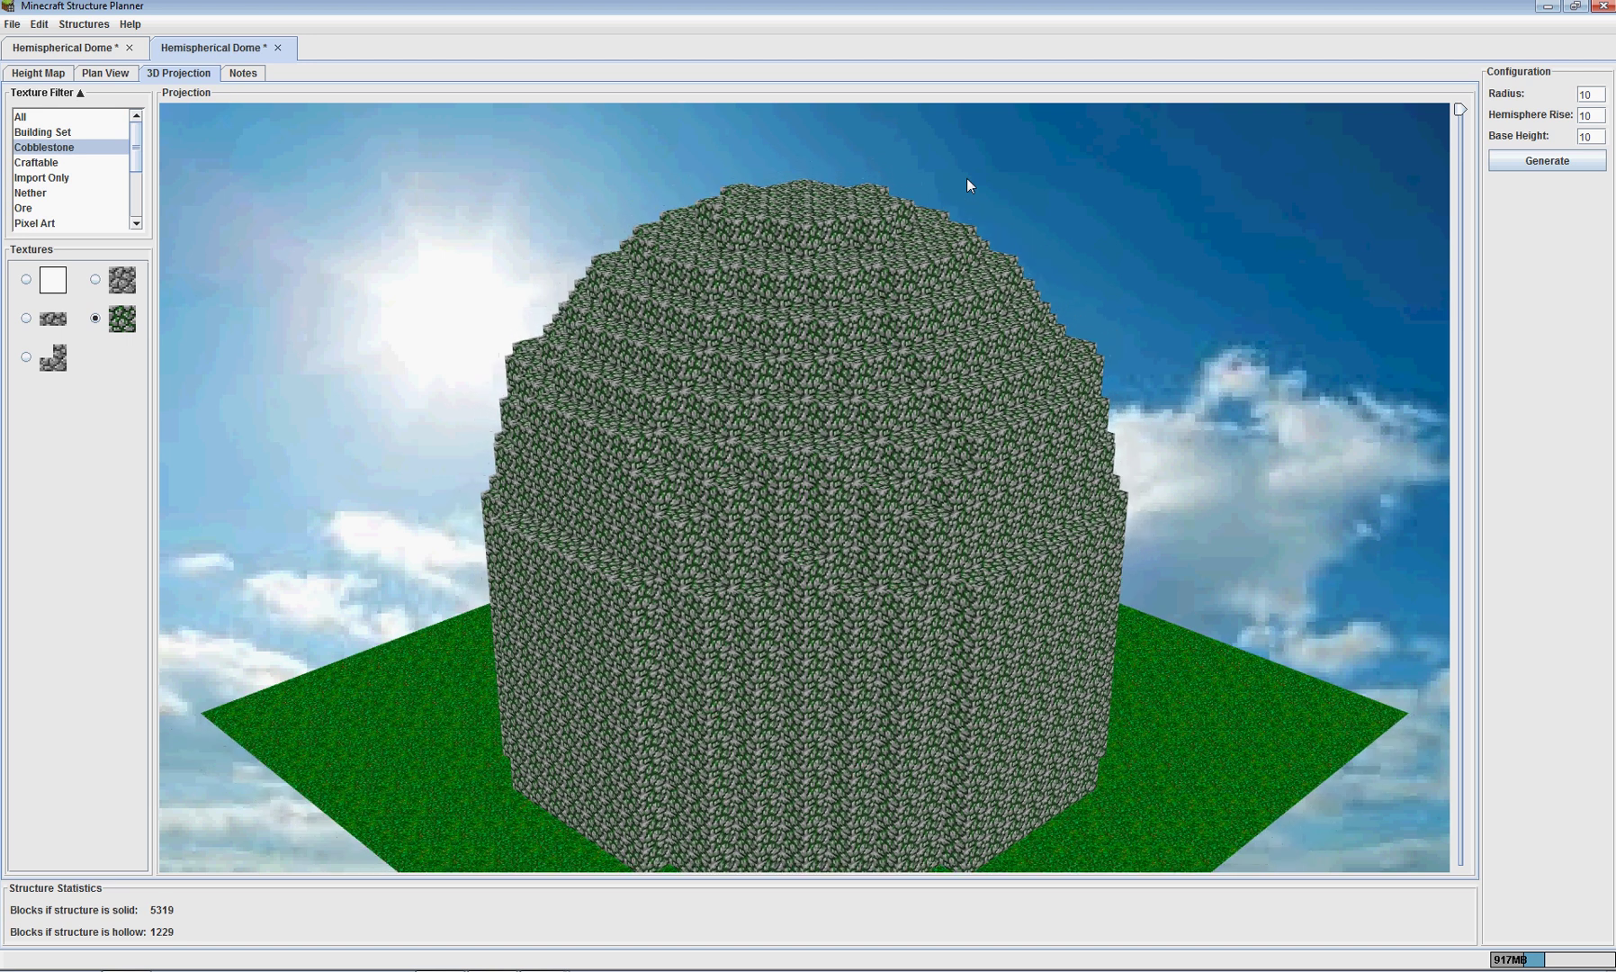
pyautogui.scroll(-2, 967, 179)
pyautogui.scroll(-2, 967, 180)
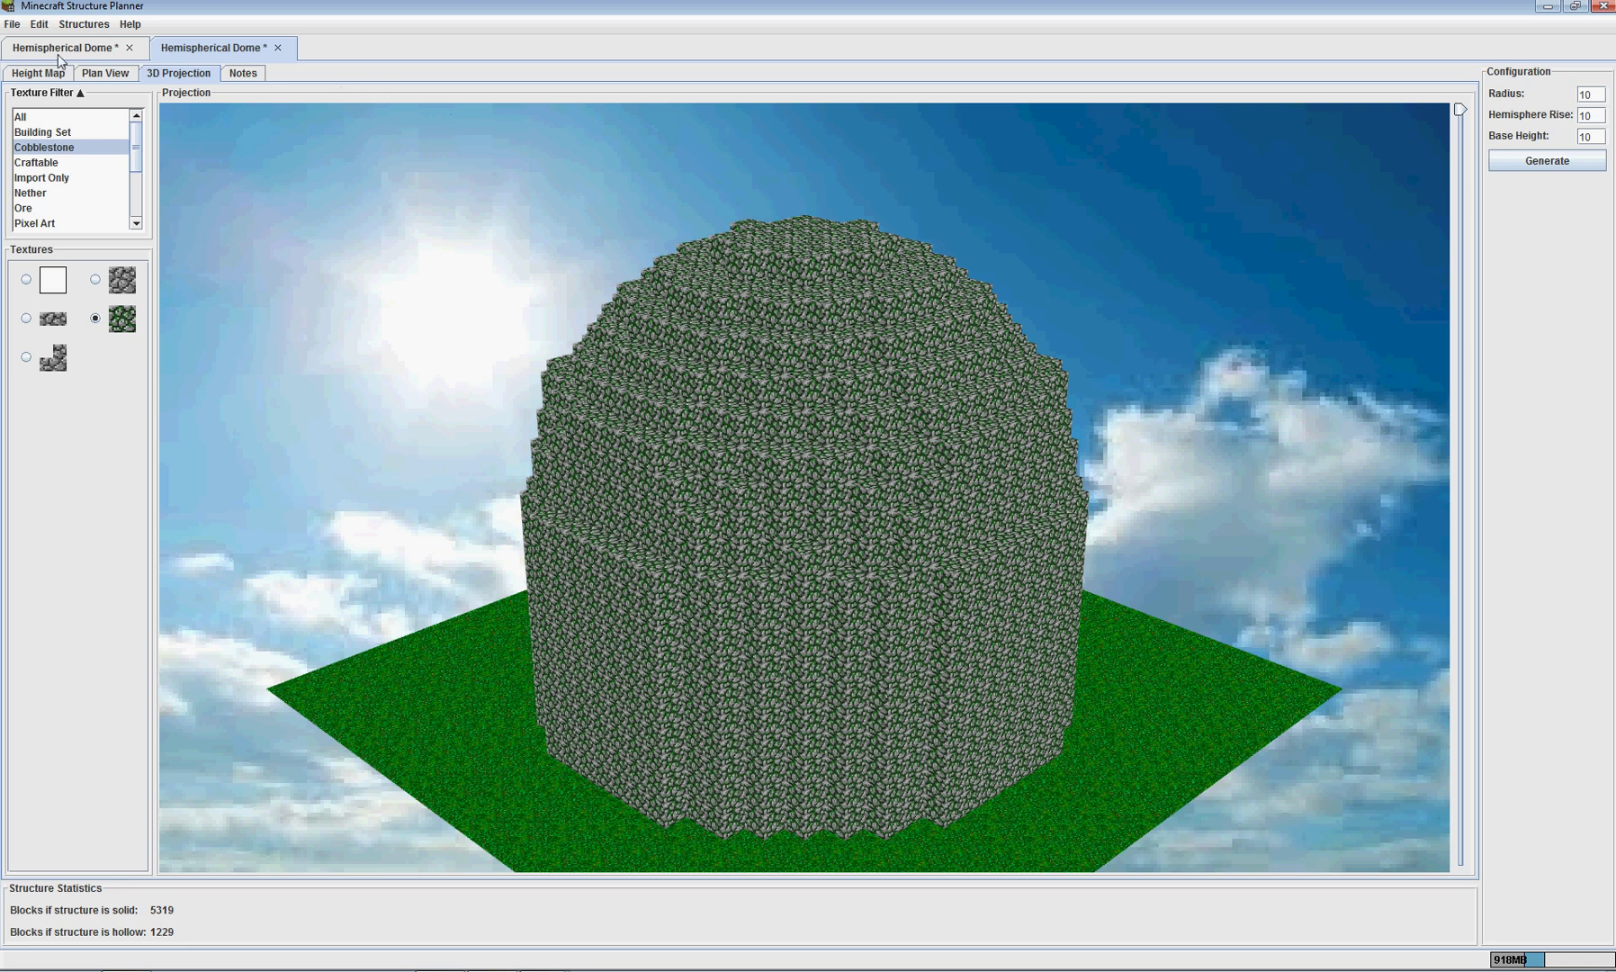
# Enable third-party texture packs on the Texture Packs page of Preferences.
pyautogui.click(12, 27)
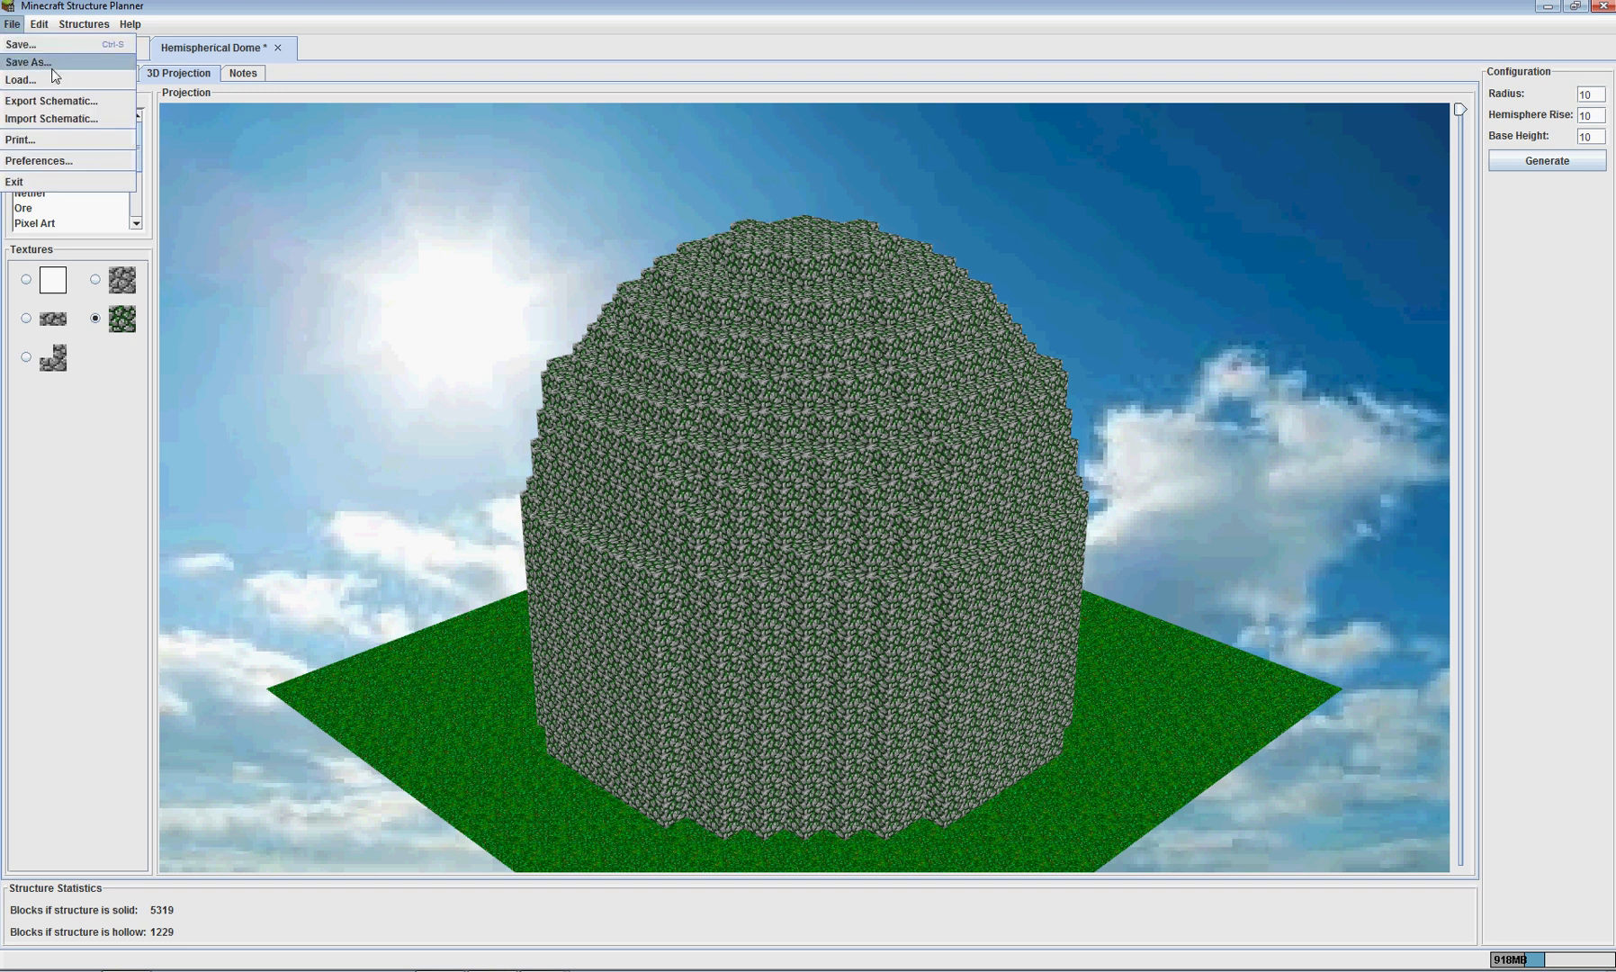
pyautogui.click(75, 162)
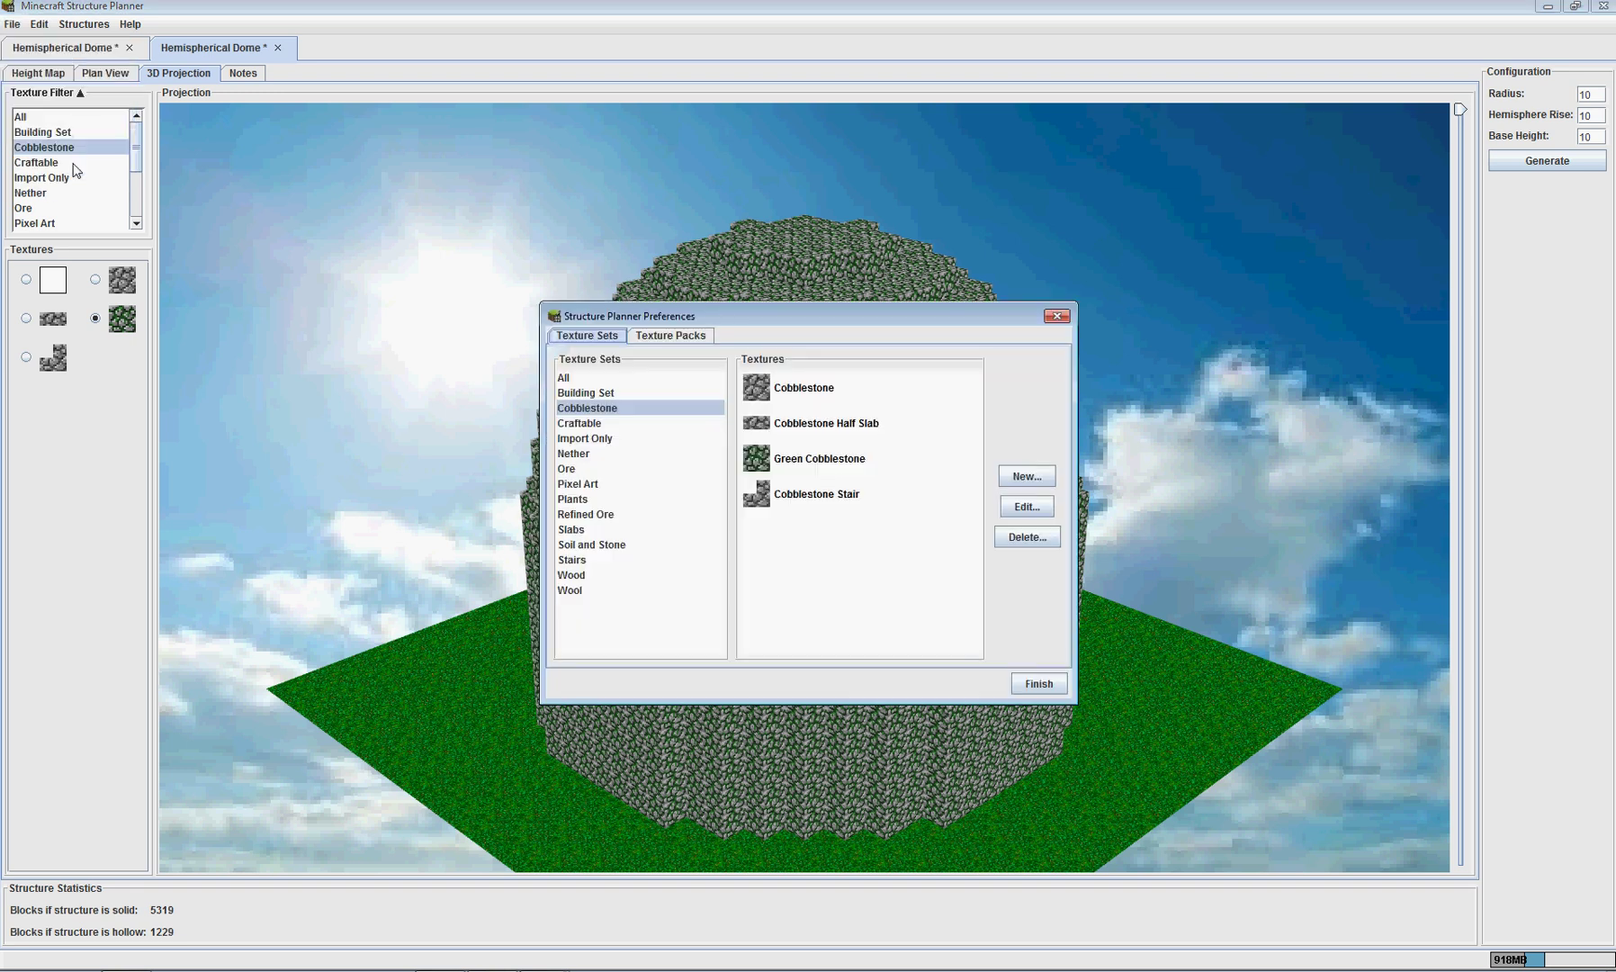
pyautogui.click(665, 337)
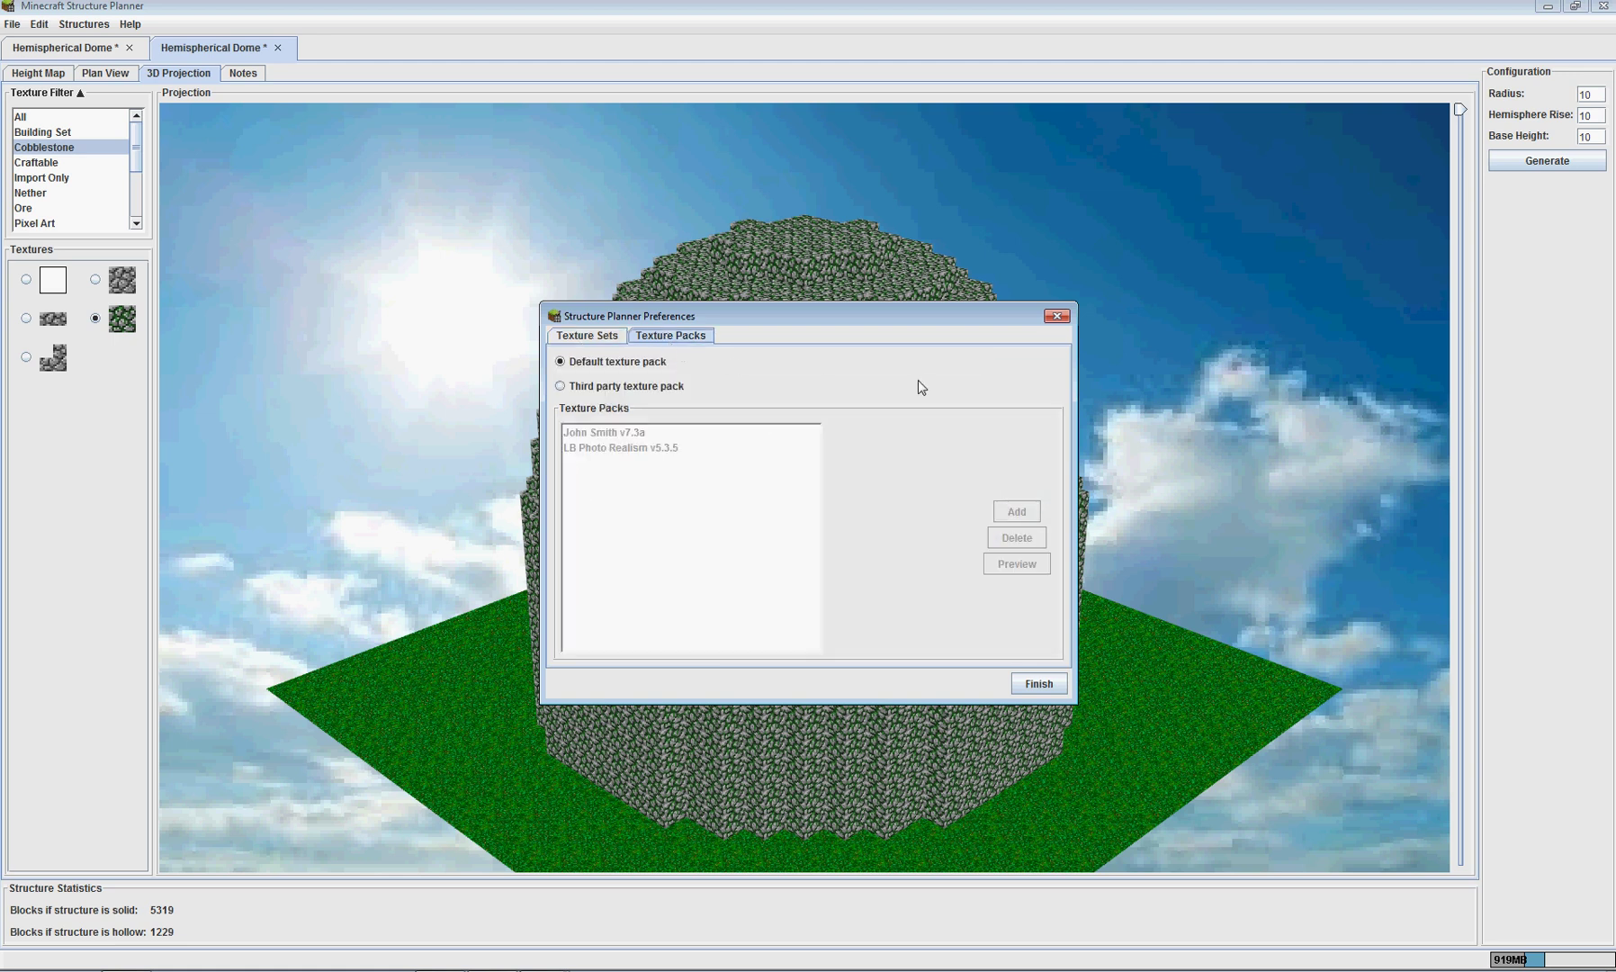
pyautogui.click(561, 387)
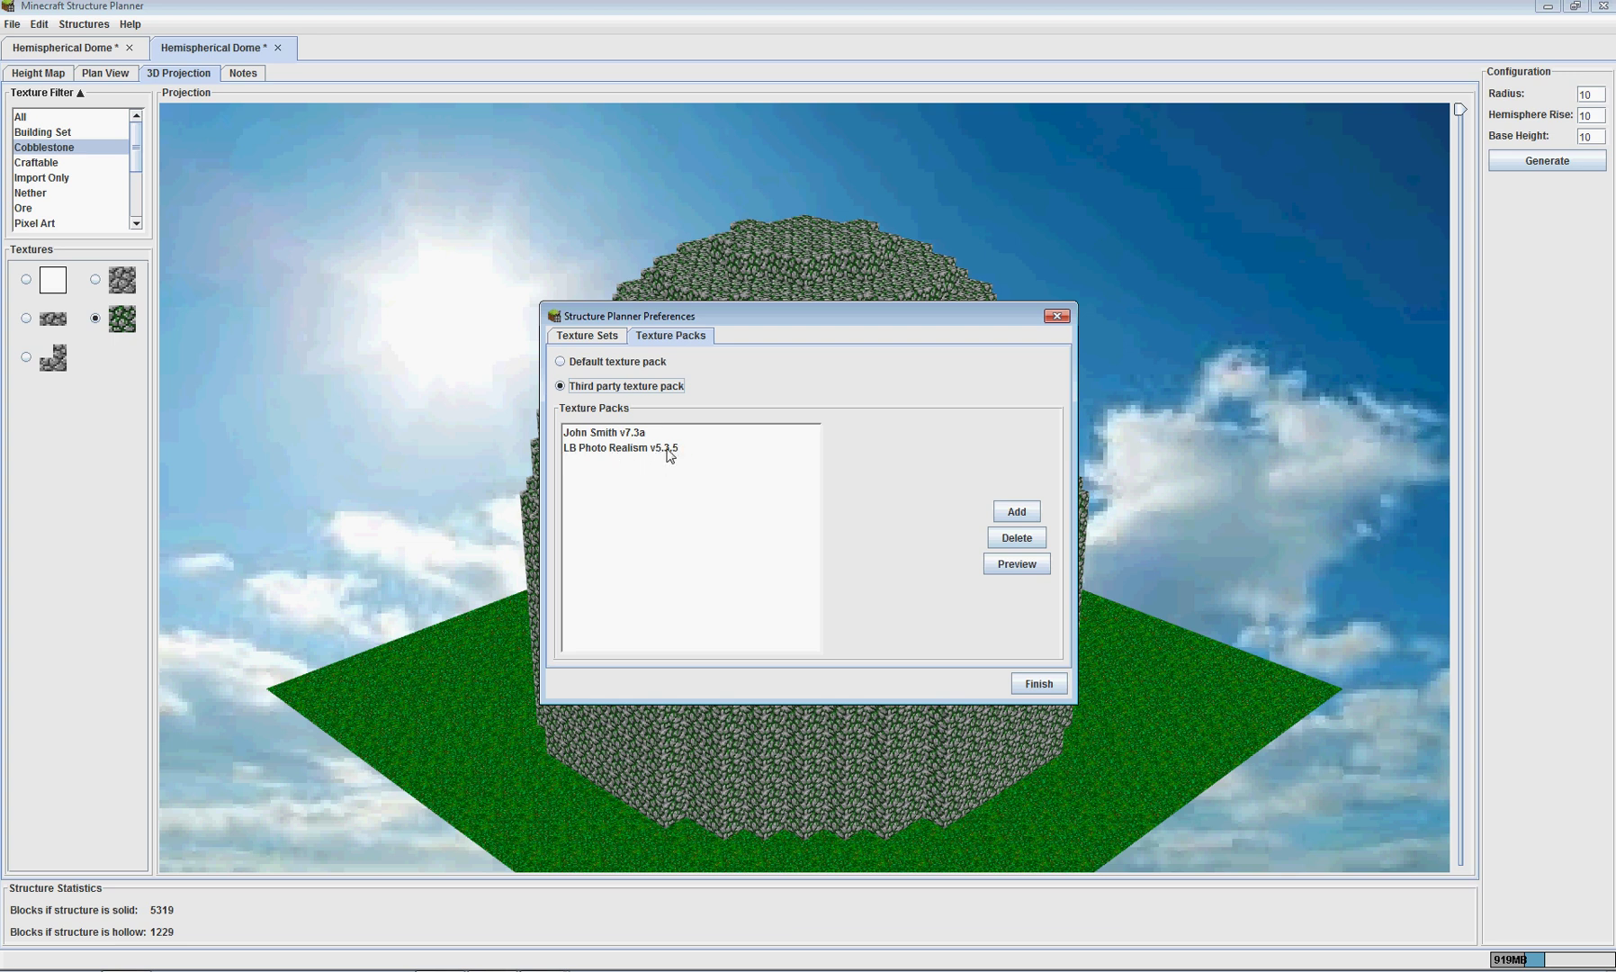
# Add ScribbleCraft.zip as a new third-party texture pack named ScribbleCraft.
pyautogui.click(1021, 515)
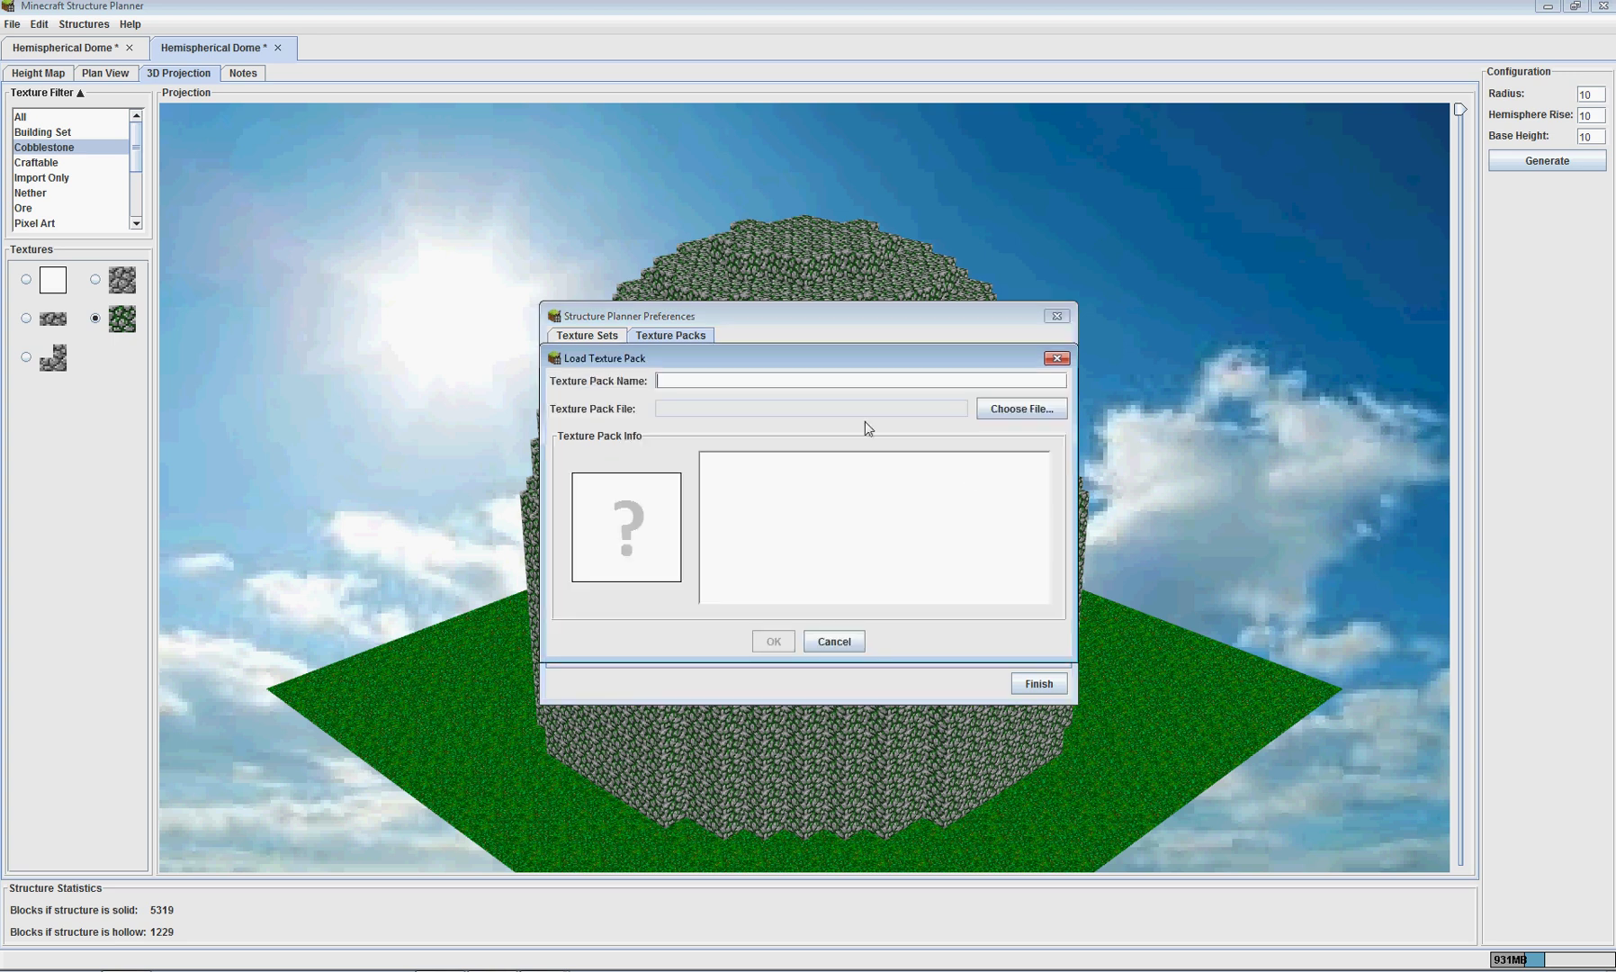
pyautogui.click(1021, 409)
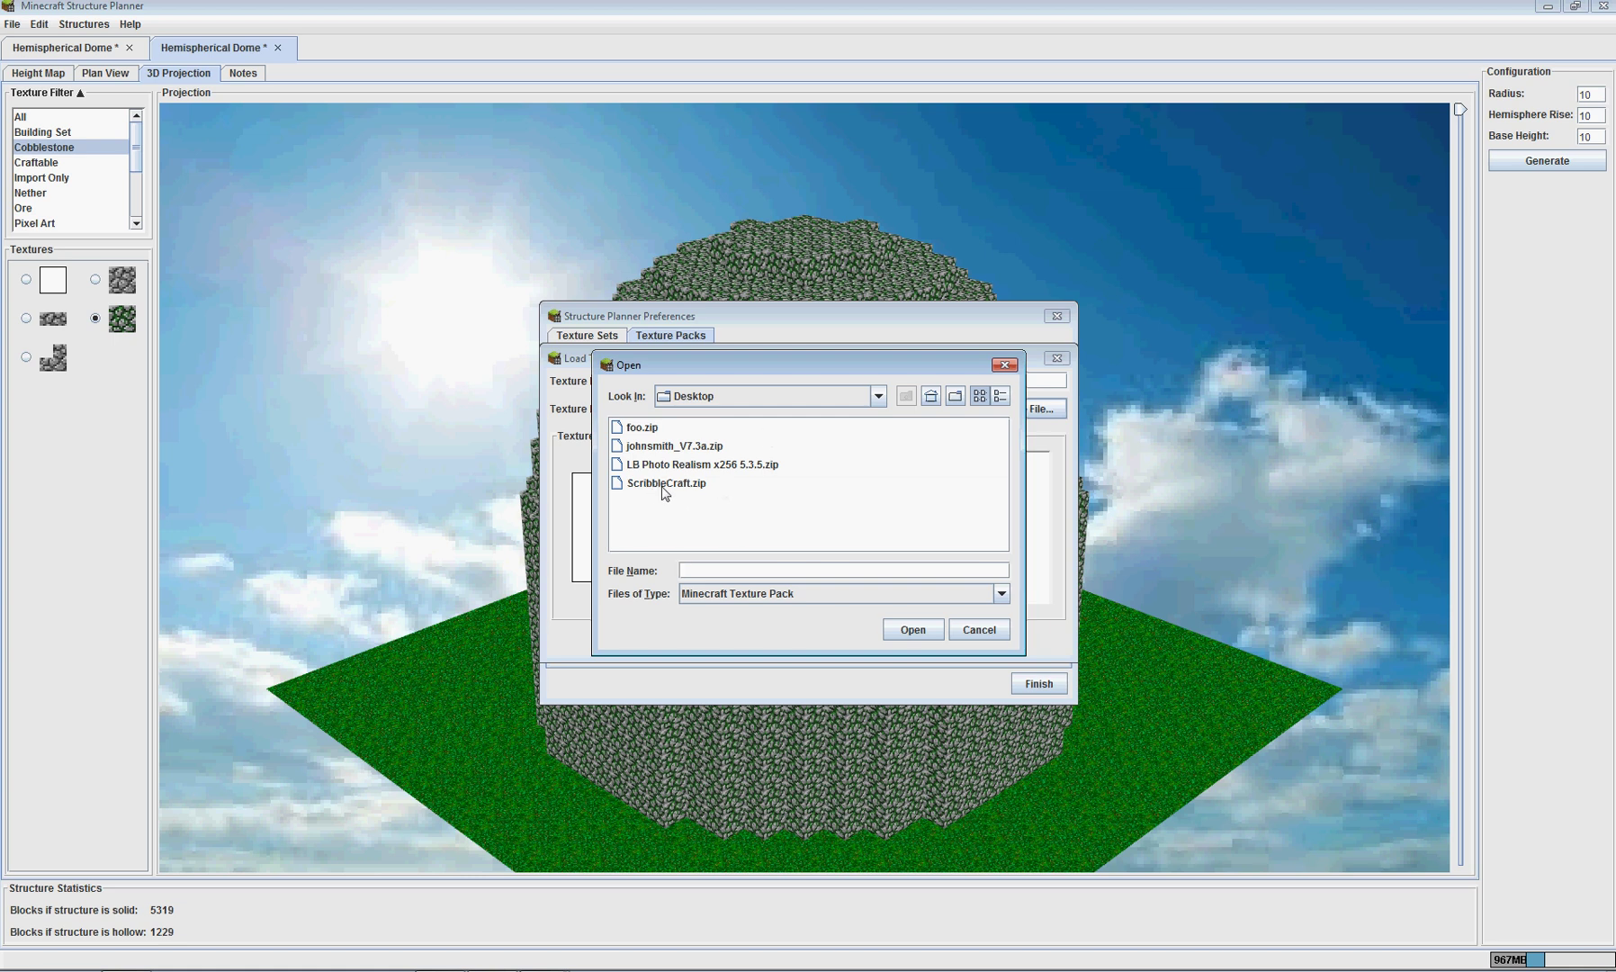
pyautogui.click(663, 484)
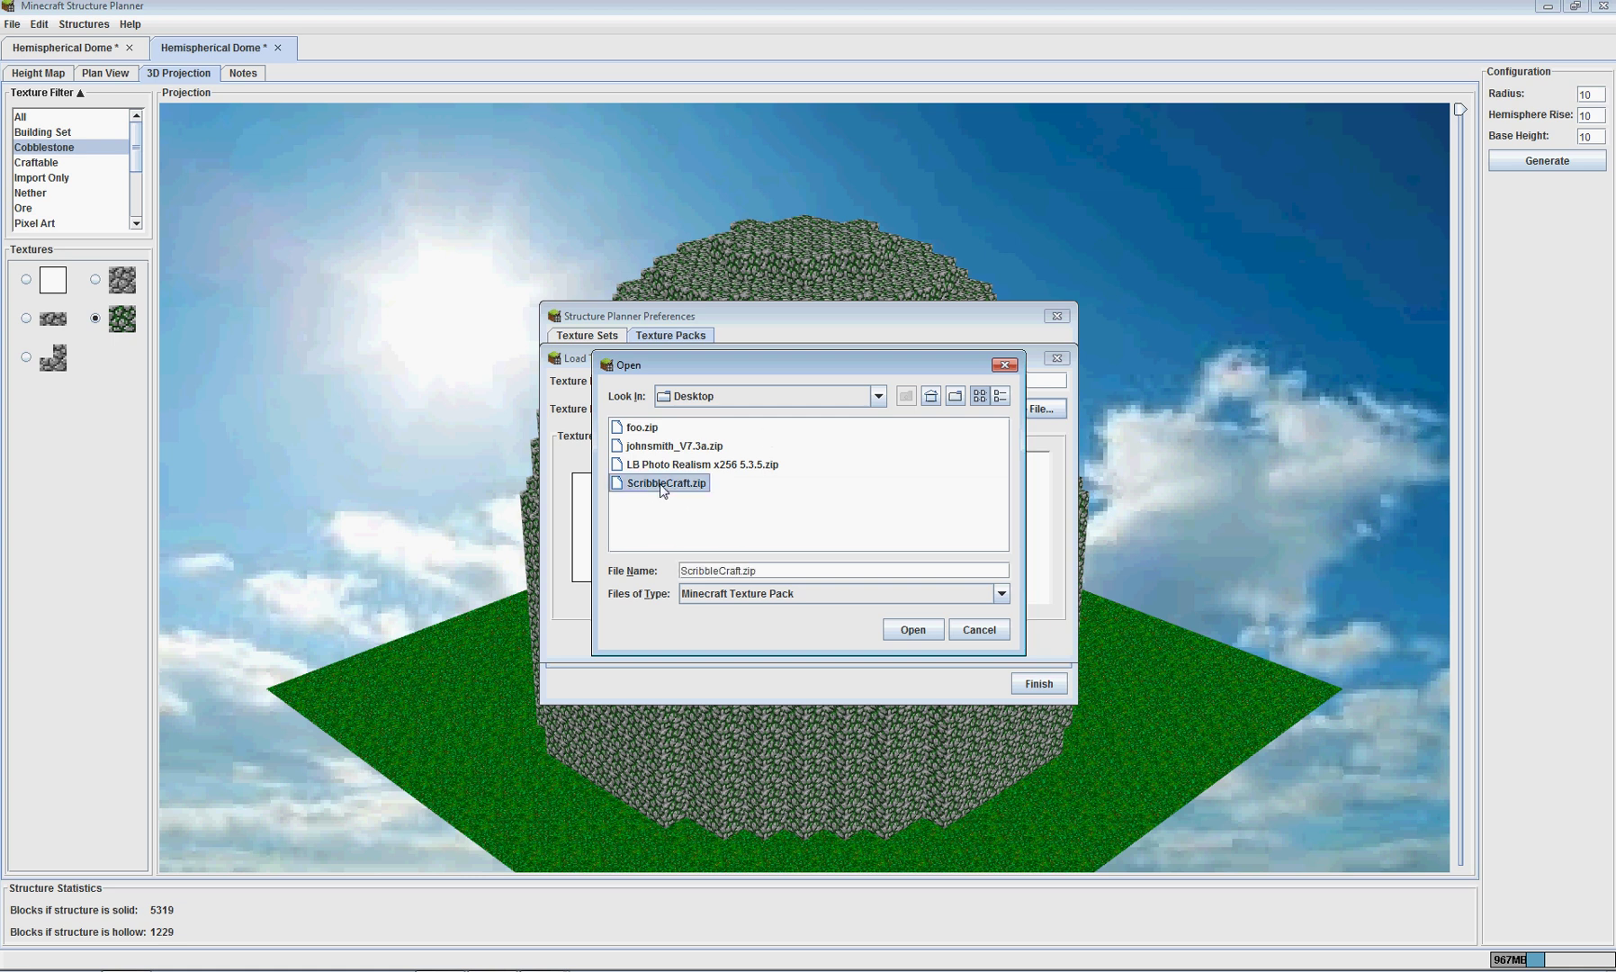
pyautogui.click(905, 633)
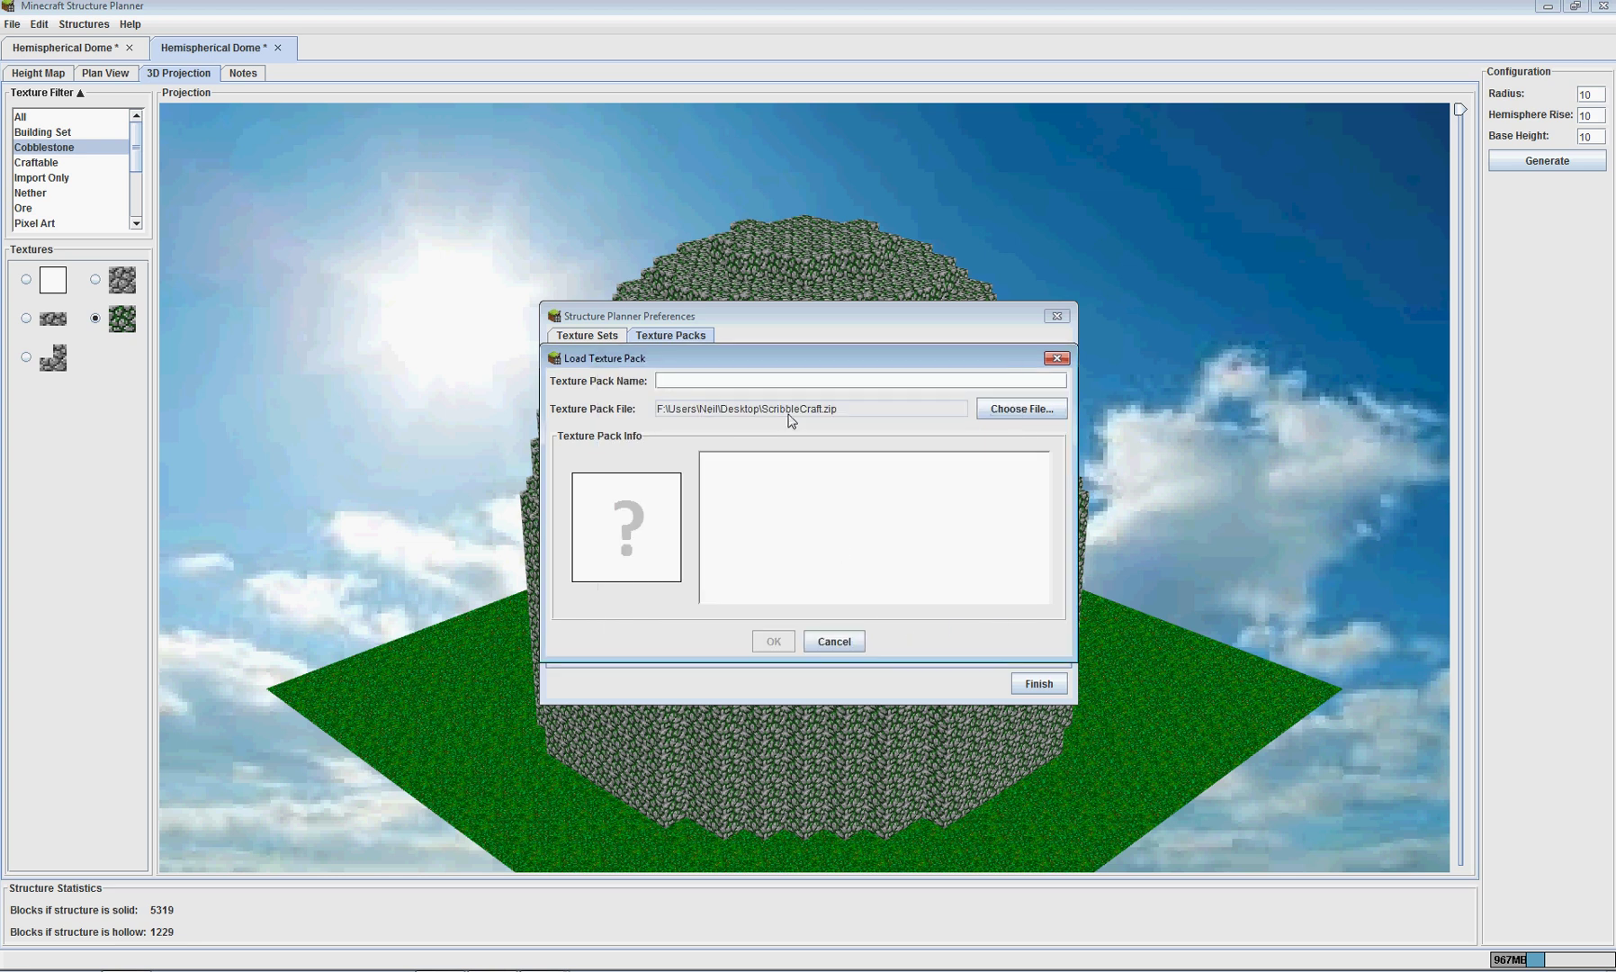
pyautogui.write('ScribbleCraft')
pyautogui.click(776, 642)
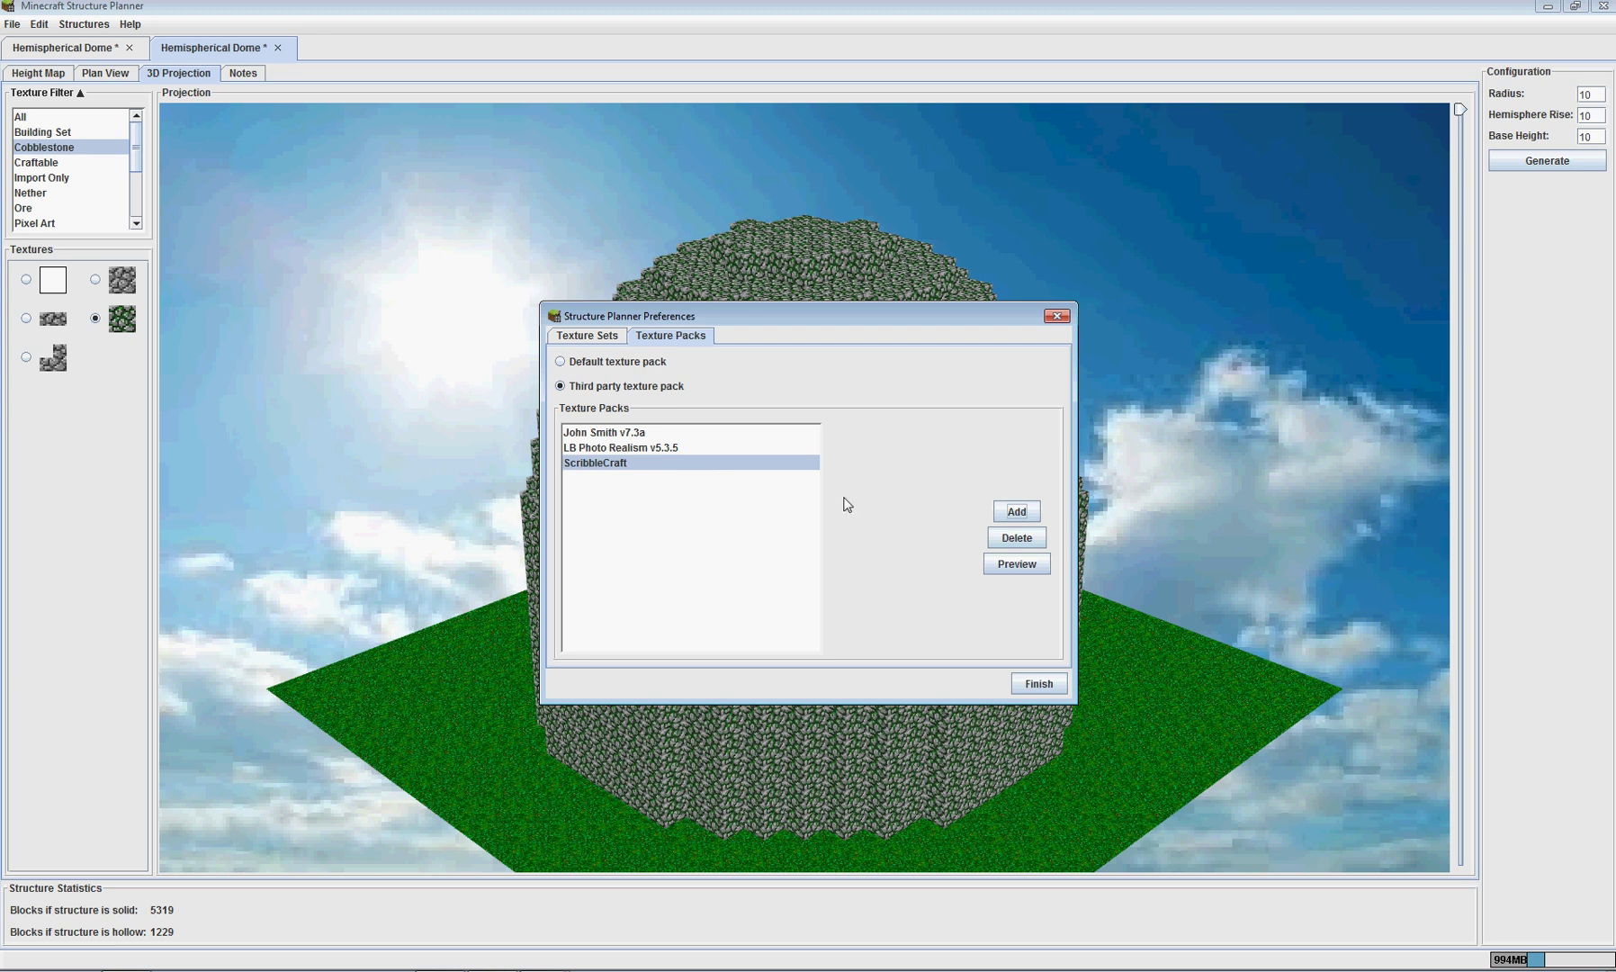
pyautogui.click(1019, 571)
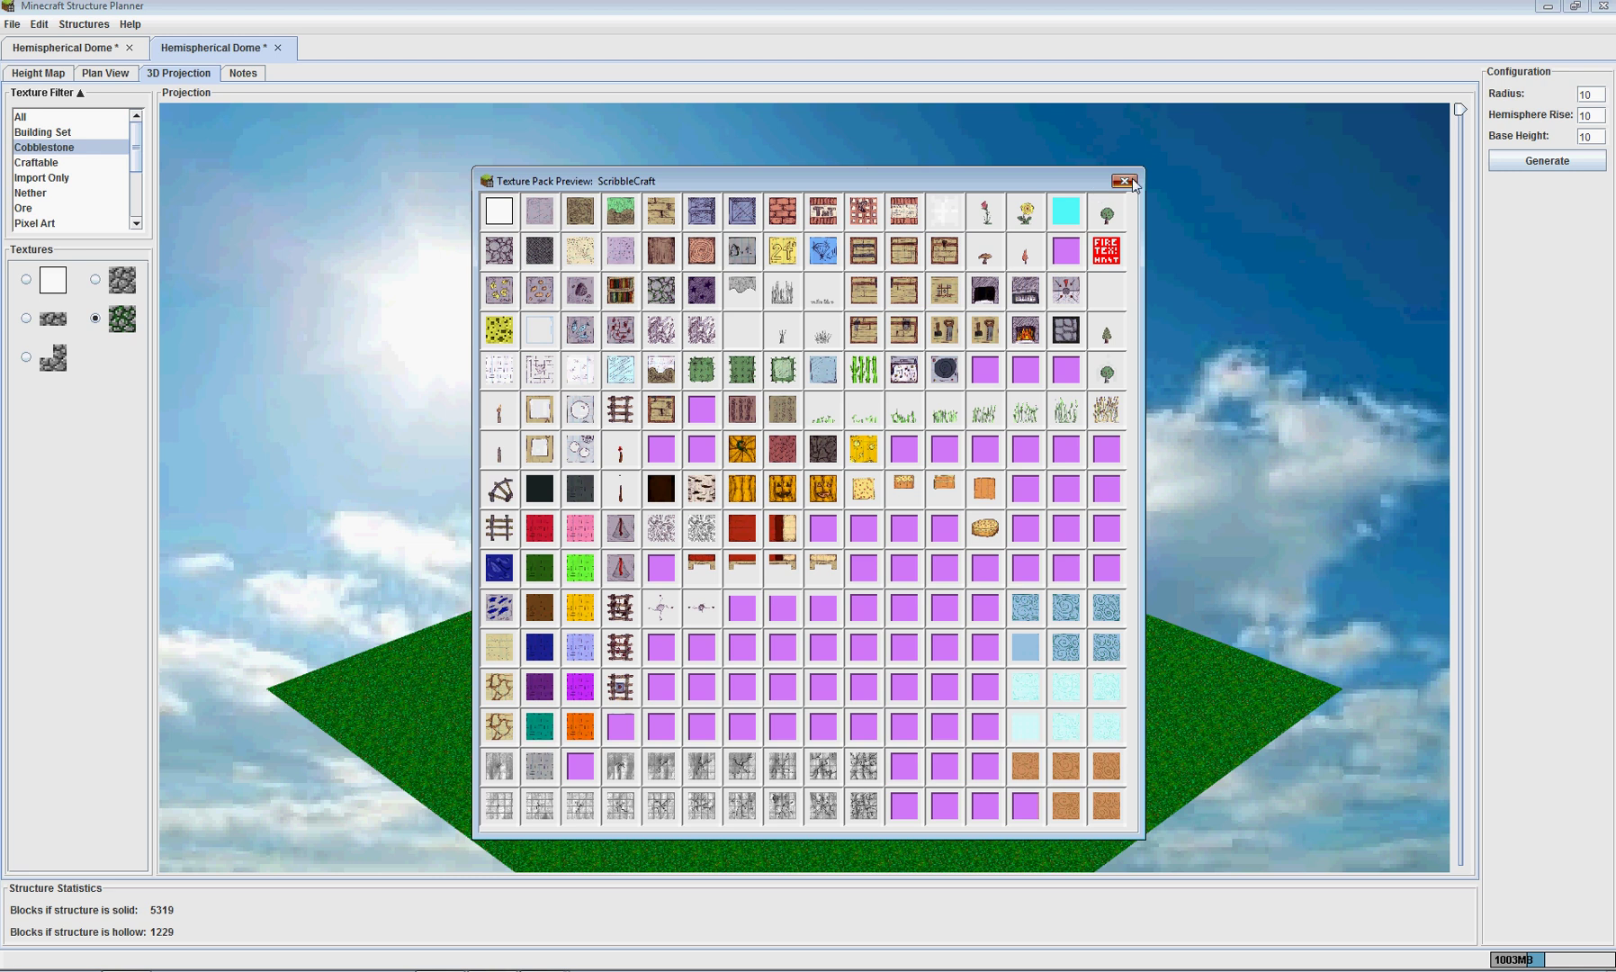
pyautogui.click(1124, 181)
pyautogui.click(617, 466)
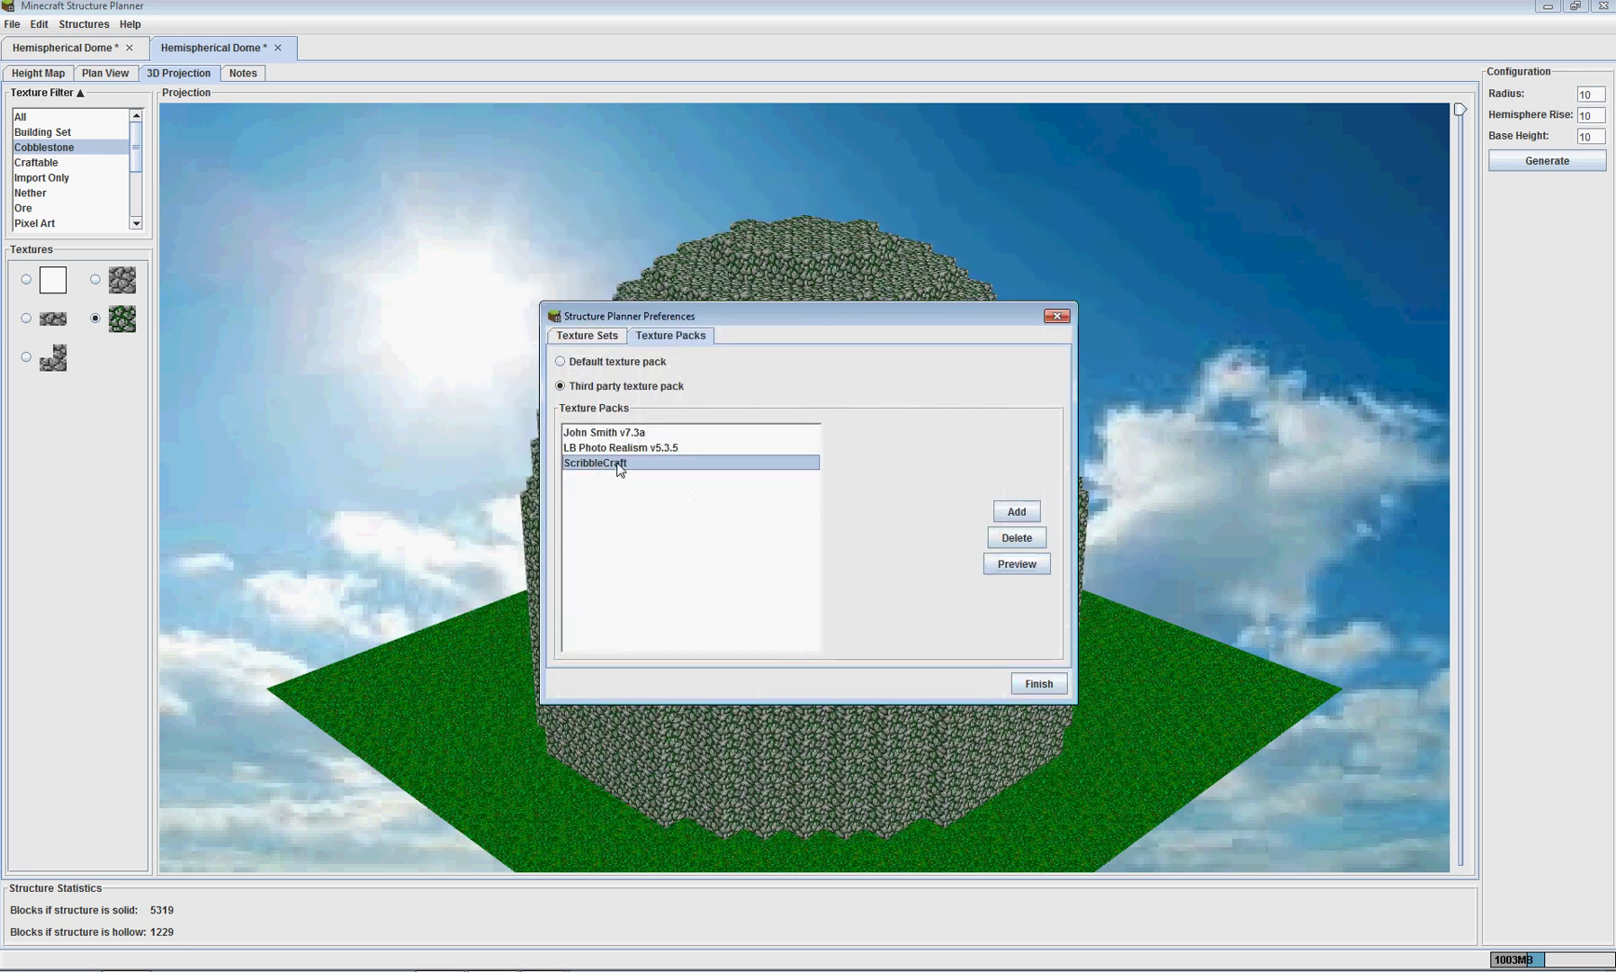
# Apply the texture pack settings and close both old dome tabs without saving.
pyautogui.click(1035, 688)
pyautogui.click(278, 48)
pyautogui.click(818, 507)
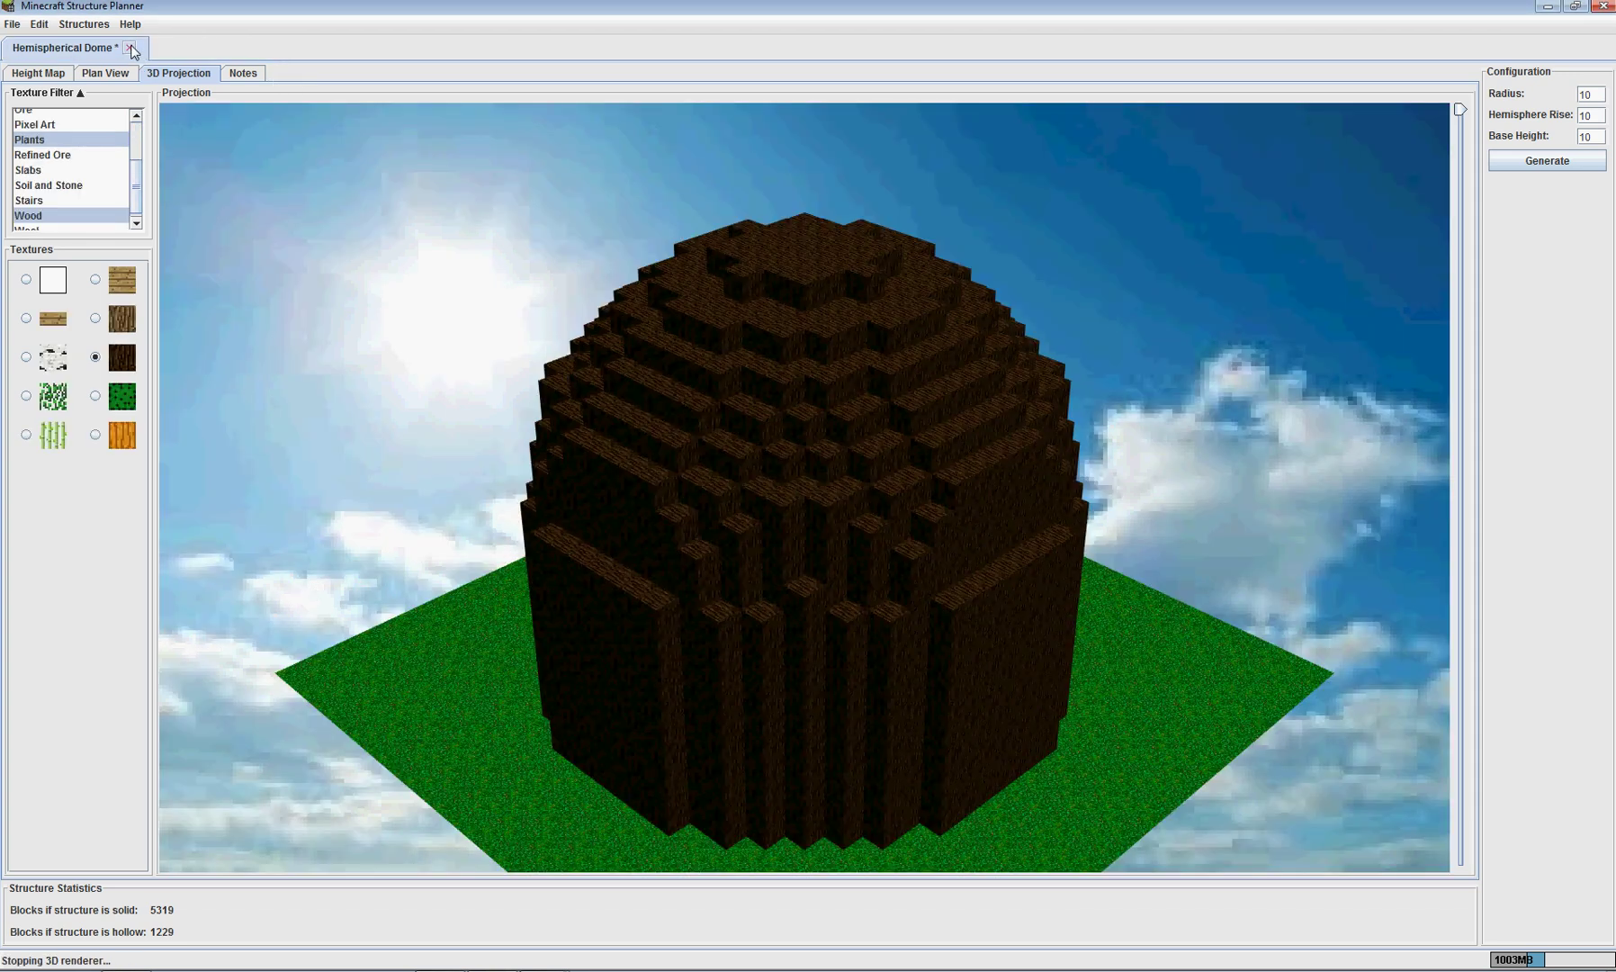
pyautogui.click(128, 47)
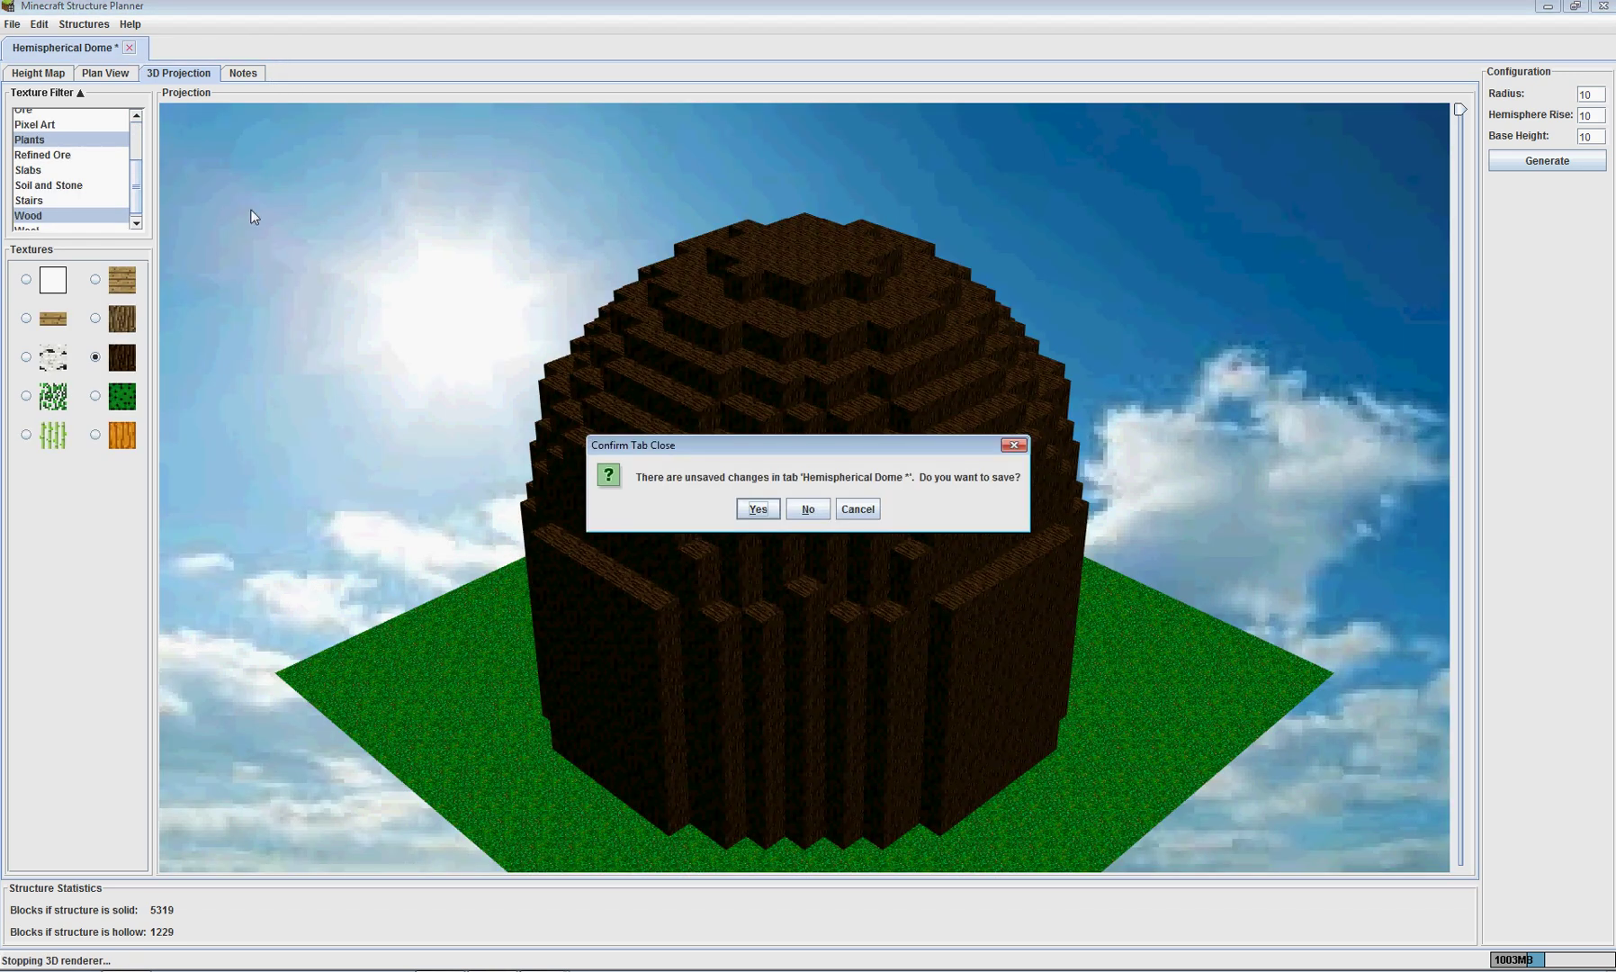
pyautogui.click(805, 509)
# Create a new Hemispherical Dome with dimensions 10, 10 and 10 and generate it.
pyautogui.click(96, 25)
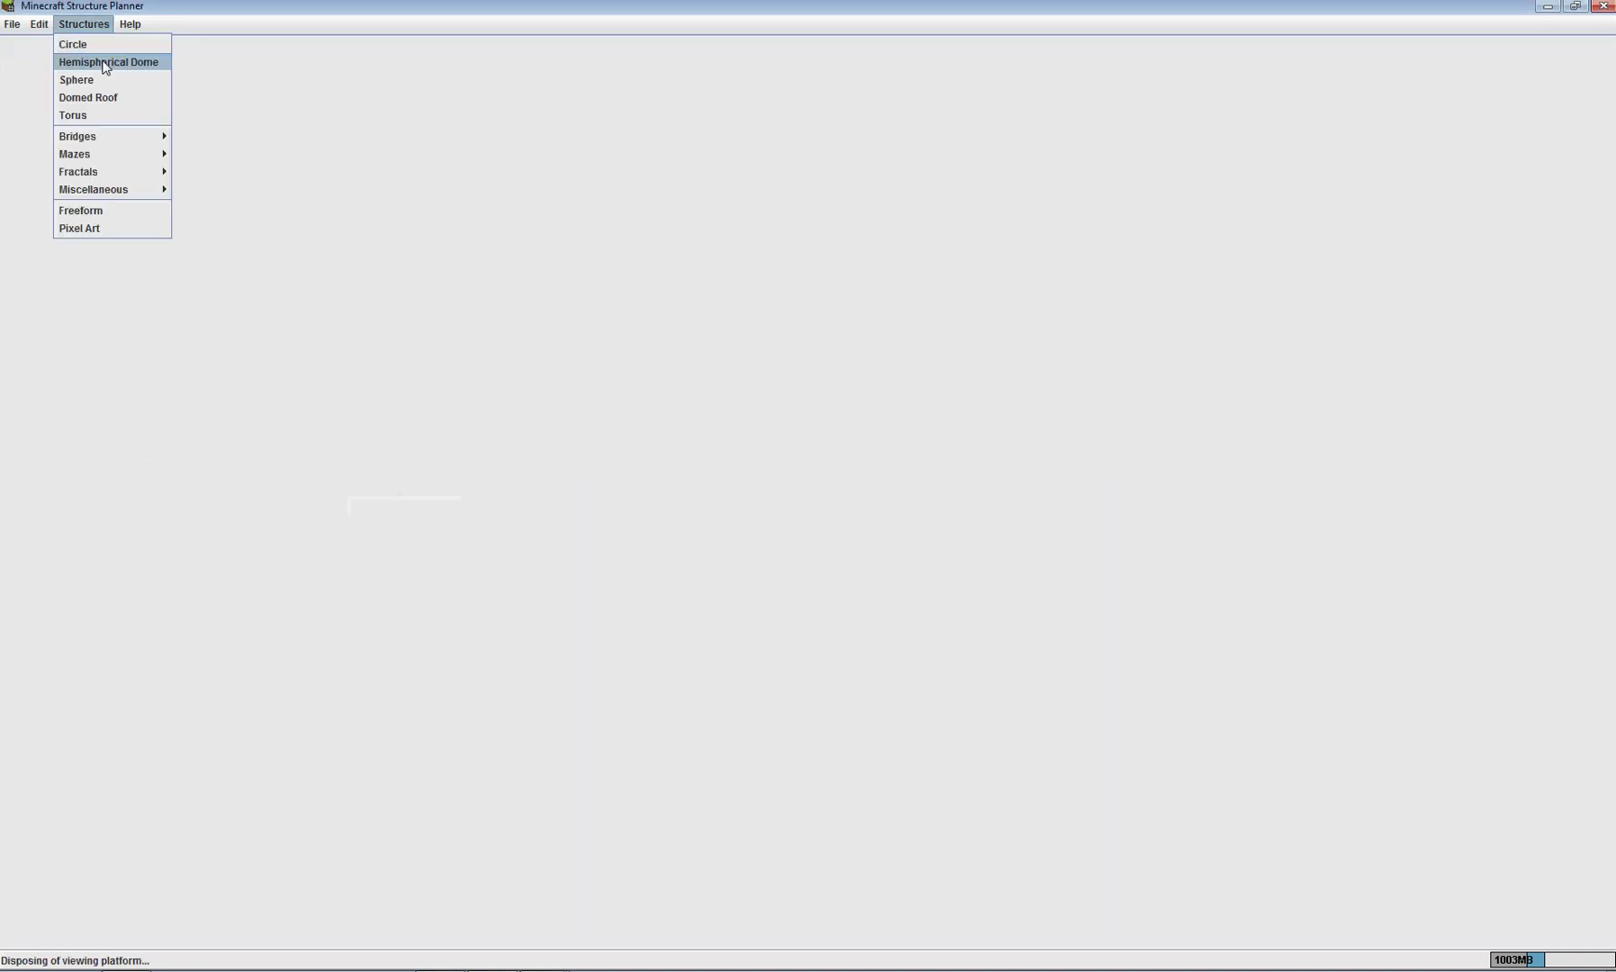
pyautogui.click(106, 62)
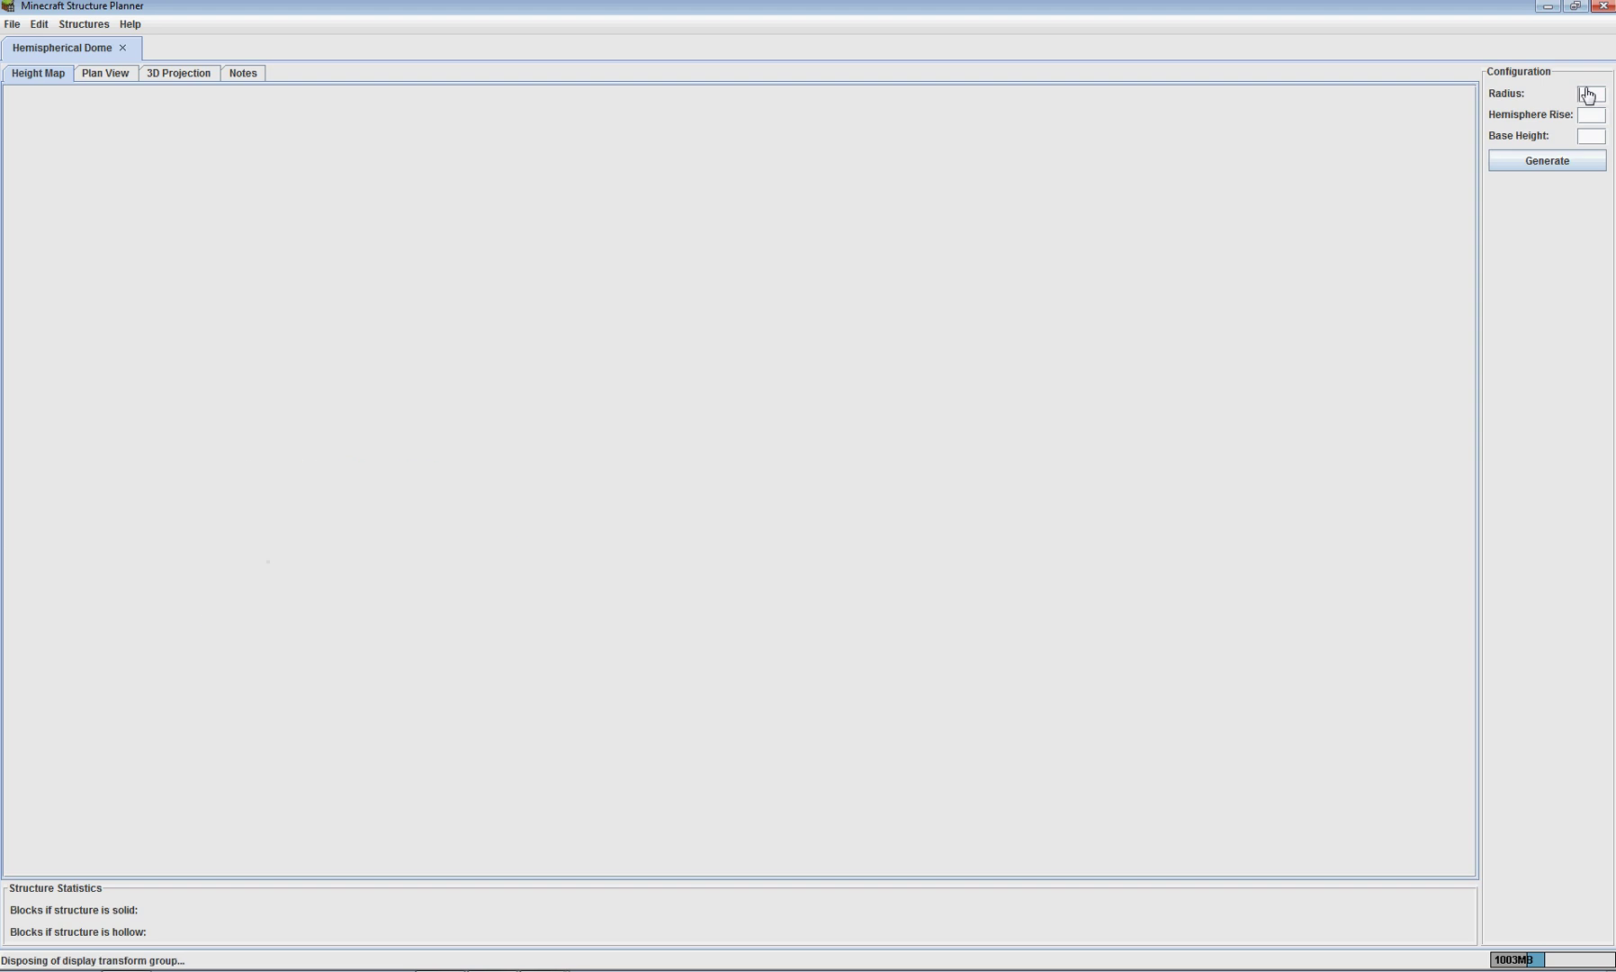
pyautogui.write('10')
pyautogui.press('Tab')
pyautogui.write('10')
pyautogui.press('Tab')
pyautogui.write('10')
pyautogui.click(1541, 167)
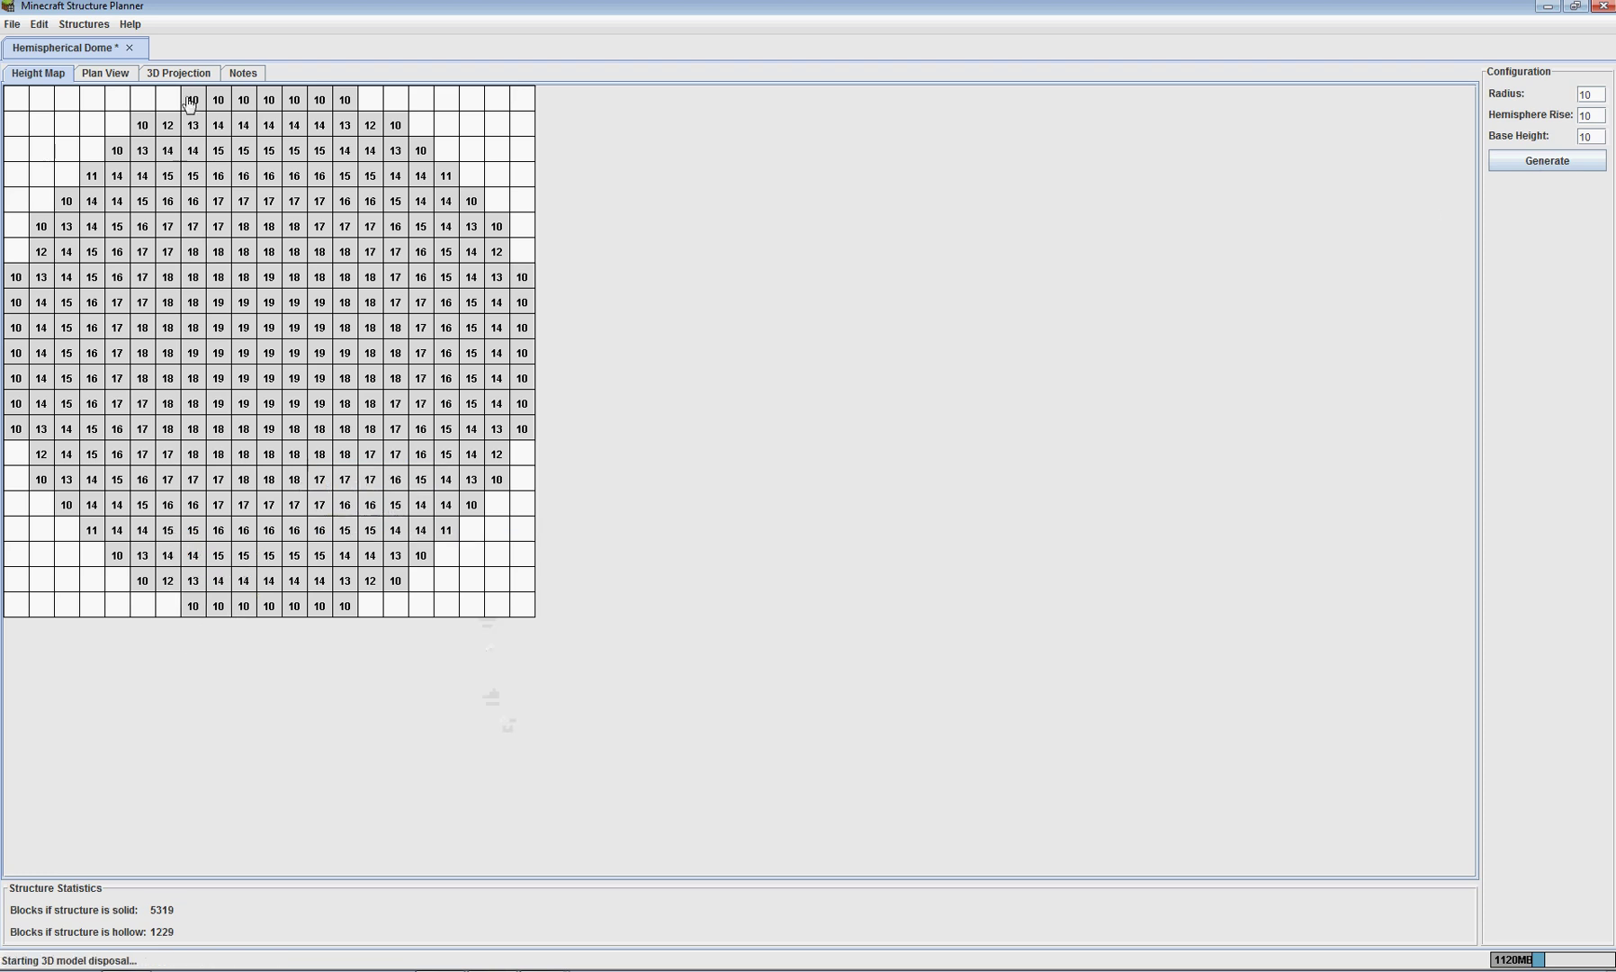
# Texture the dome in 3D with ScribbleCraft's cobblestone, then close its tab.
pyautogui.click(175, 78)
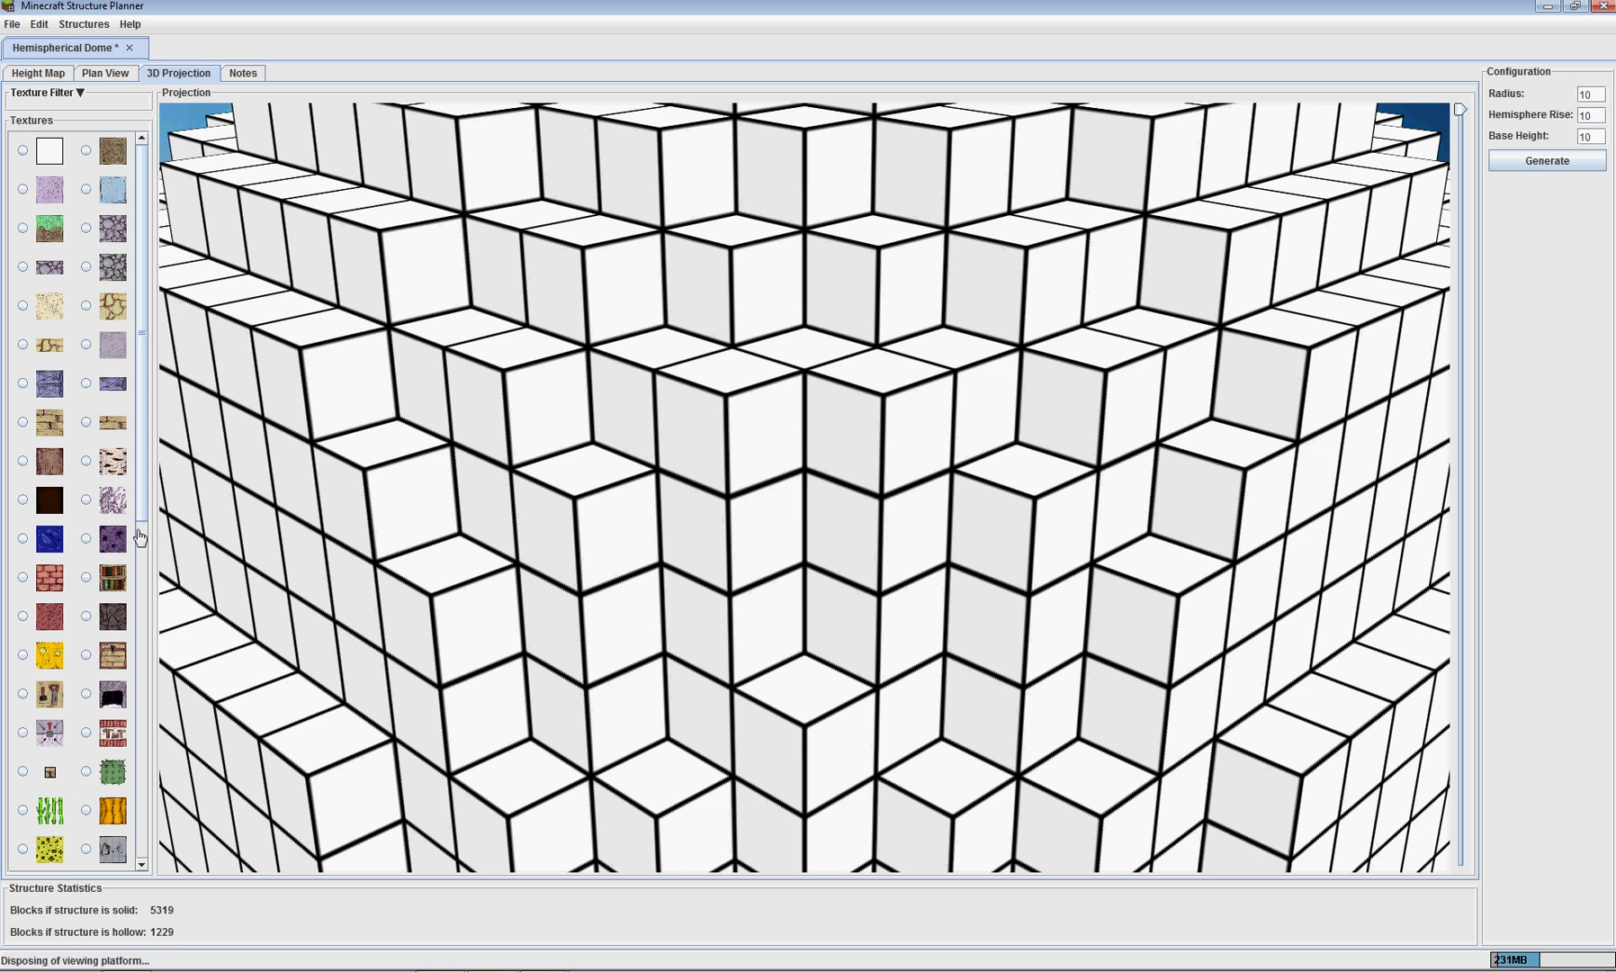
pyautogui.scroll(-3, 819, 373)
pyautogui.scroll(-6, 822, 376)
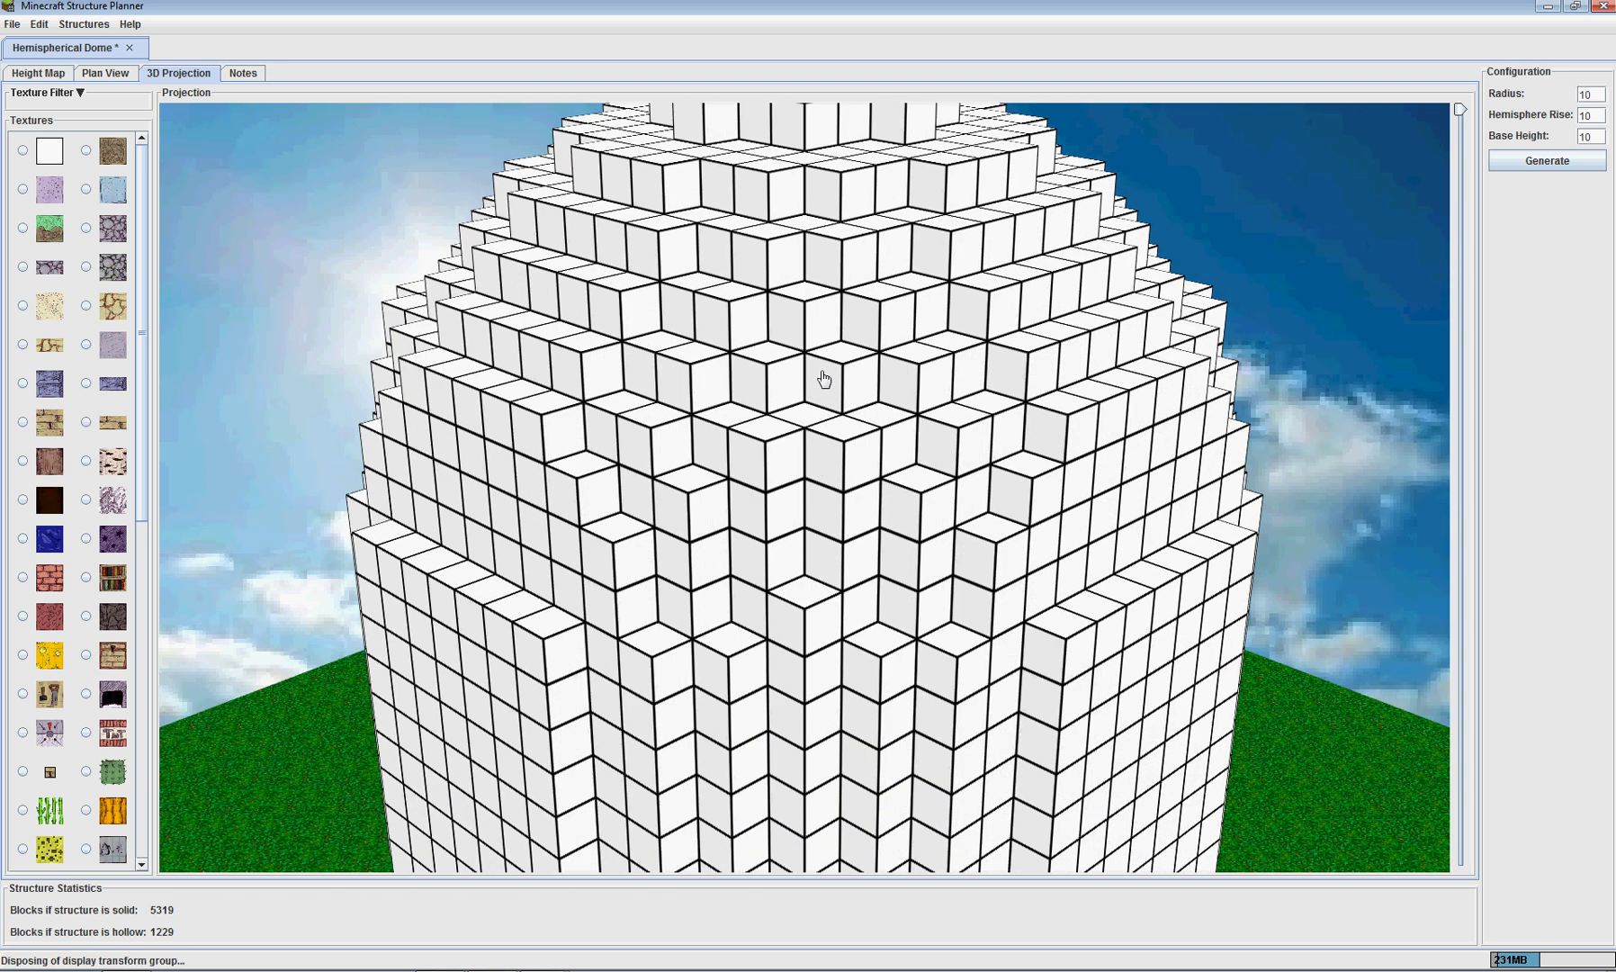
pyautogui.scroll(-1, 816, 384)
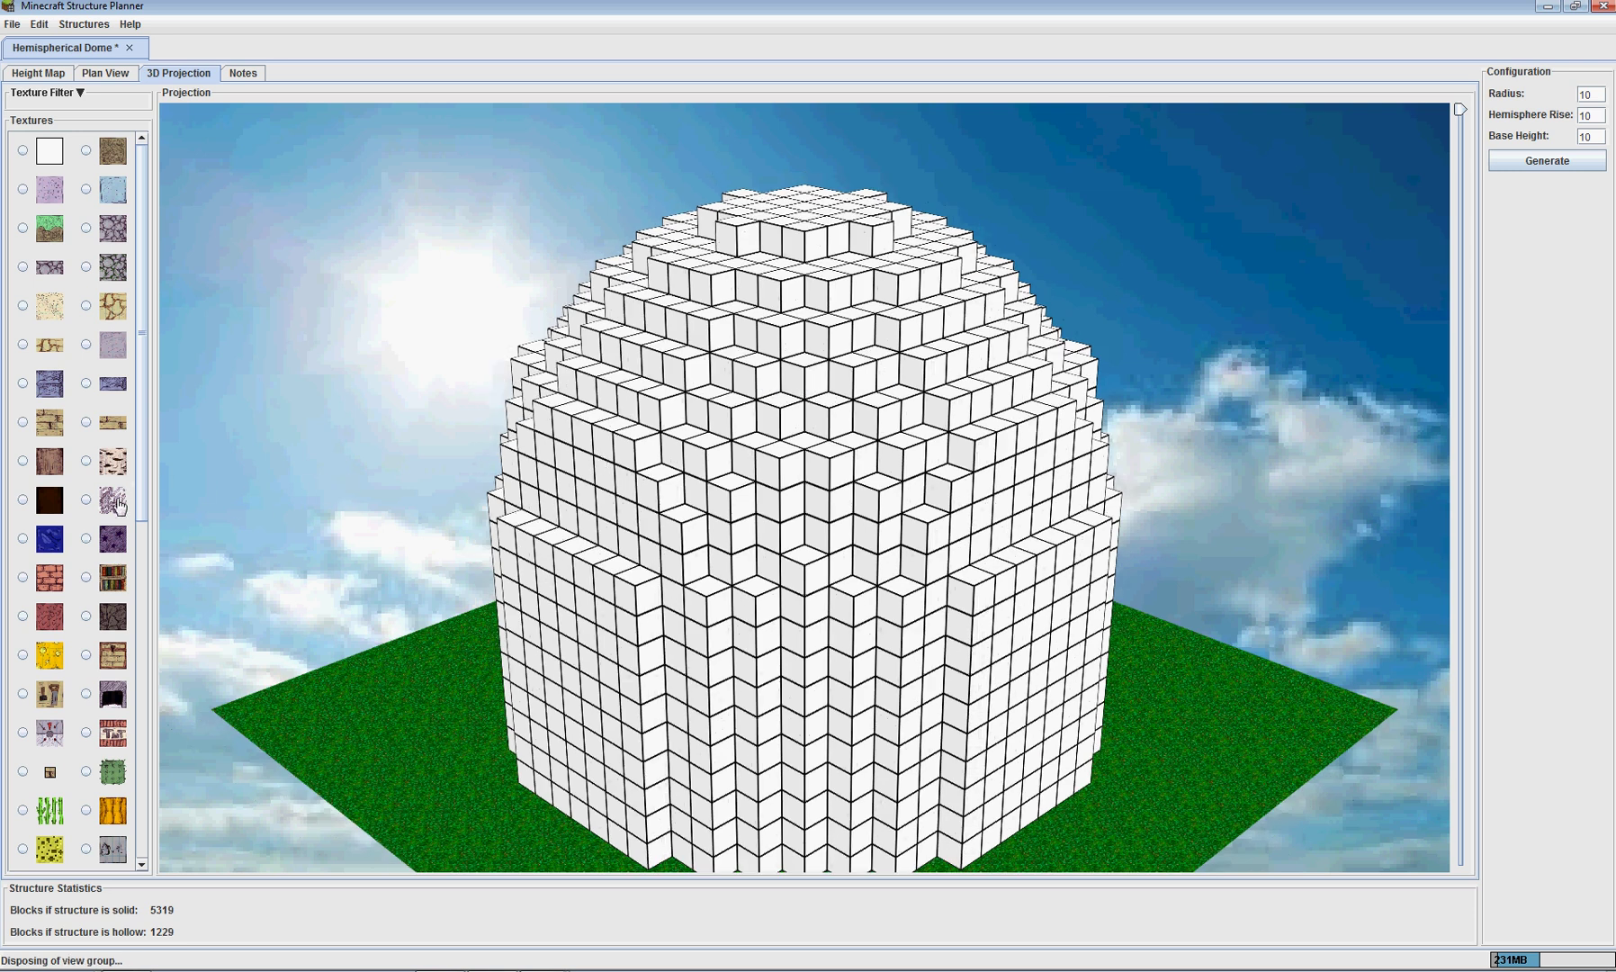
pyautogui.click(112, 466)
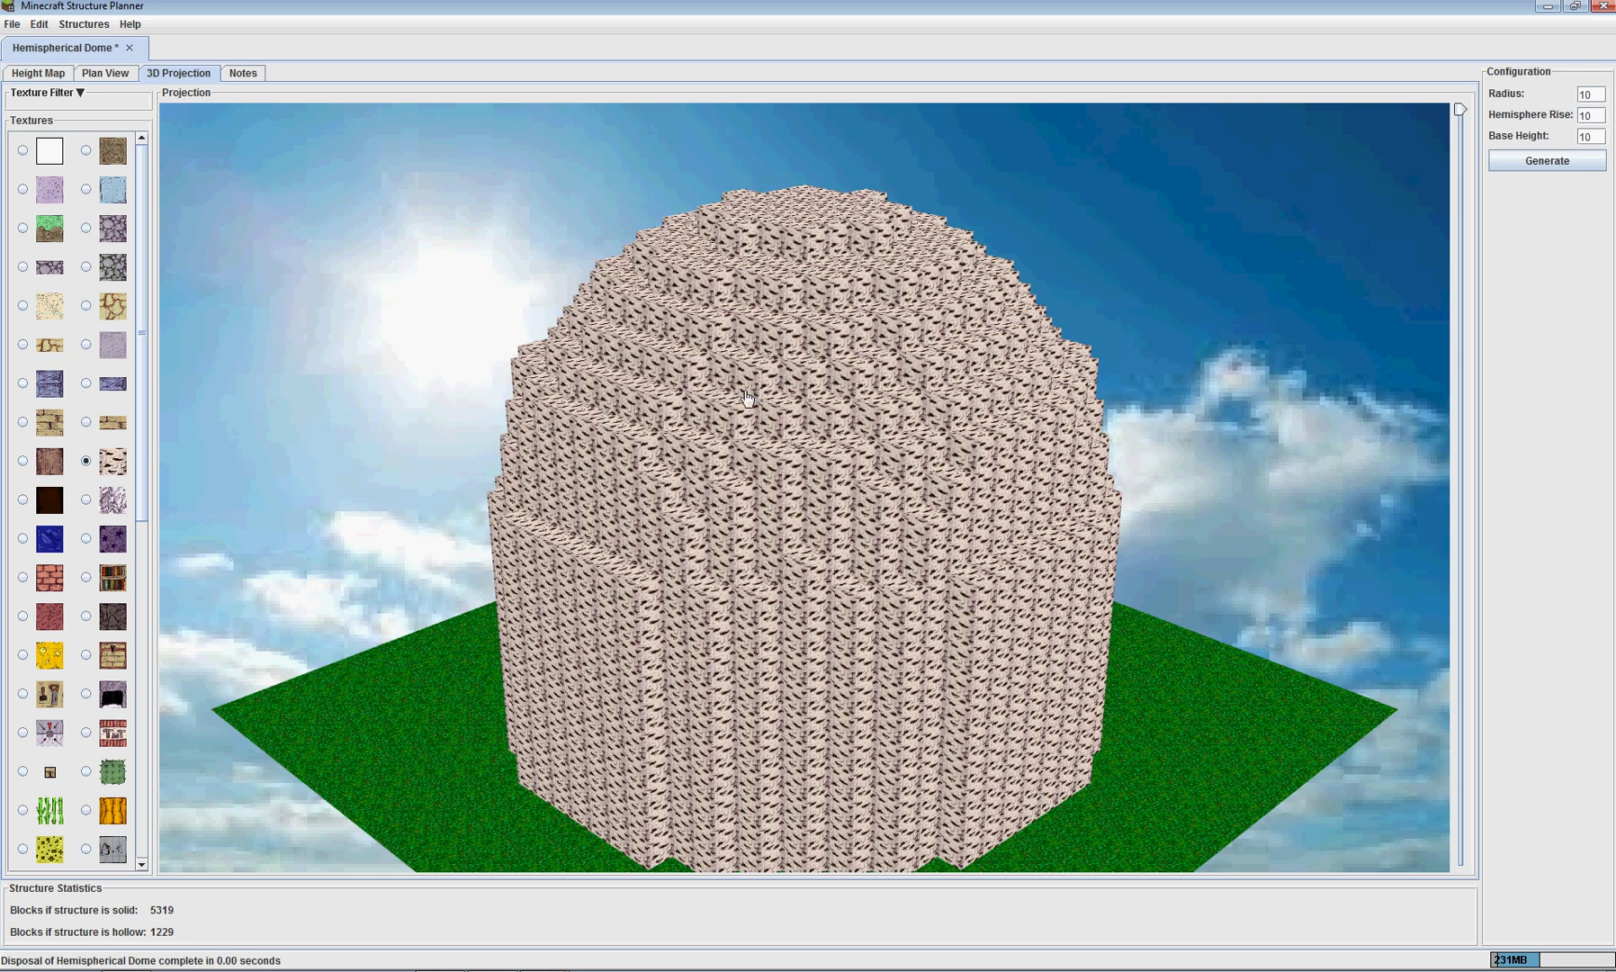
pyautogui.click(120, 236)
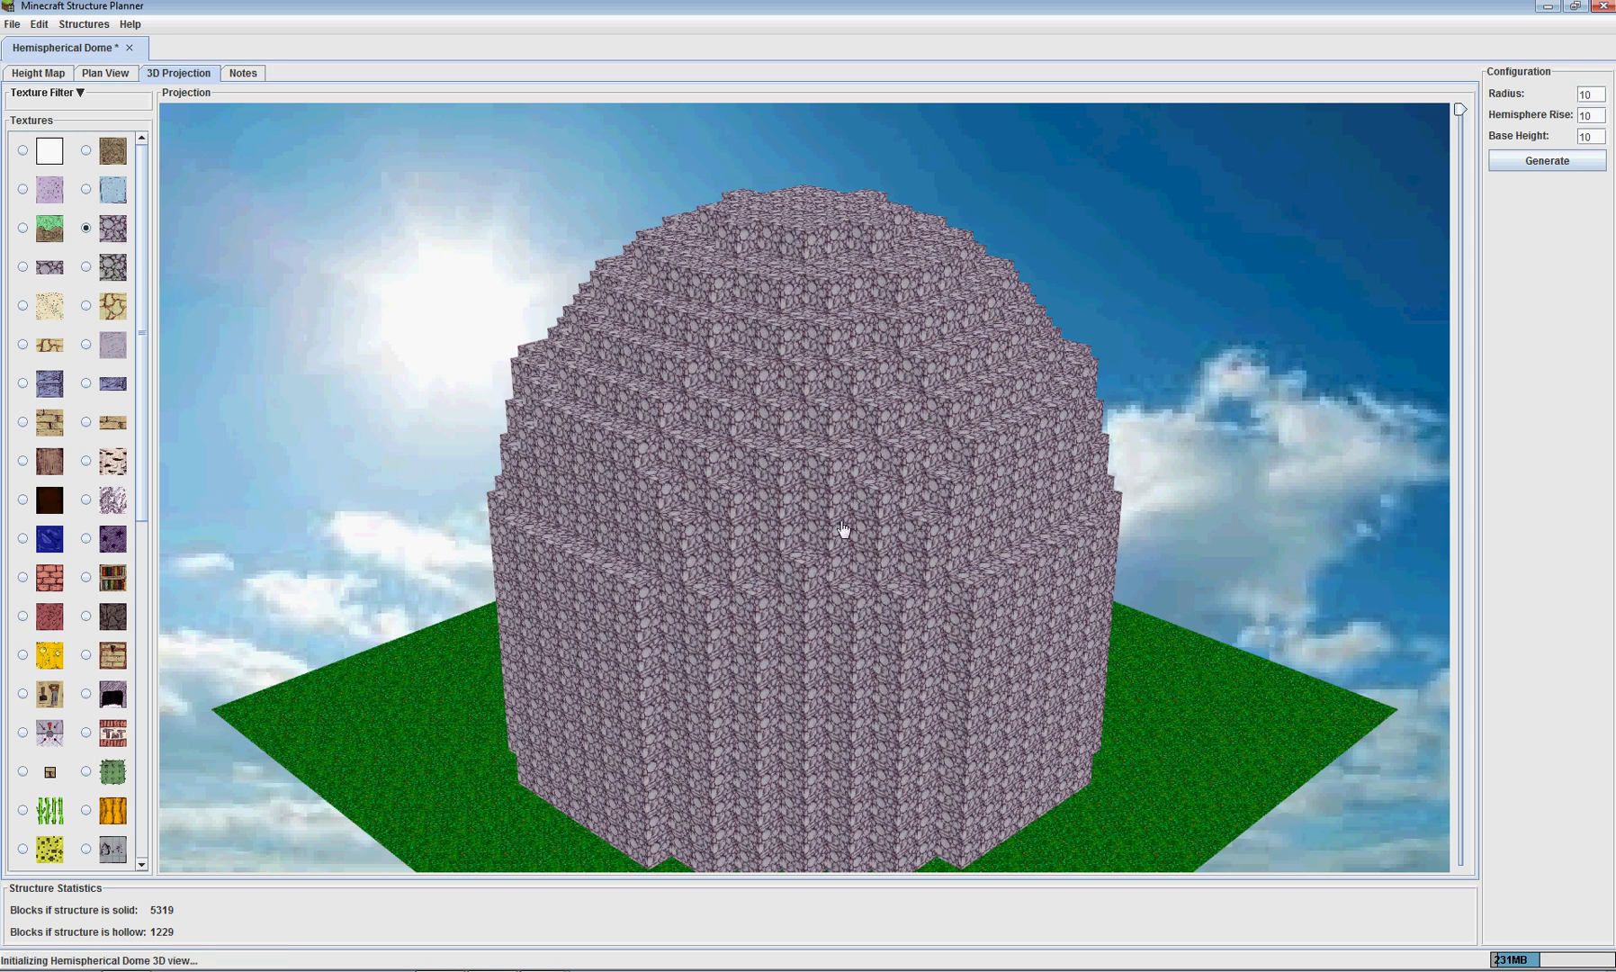
pyautogui.click(125, 275)
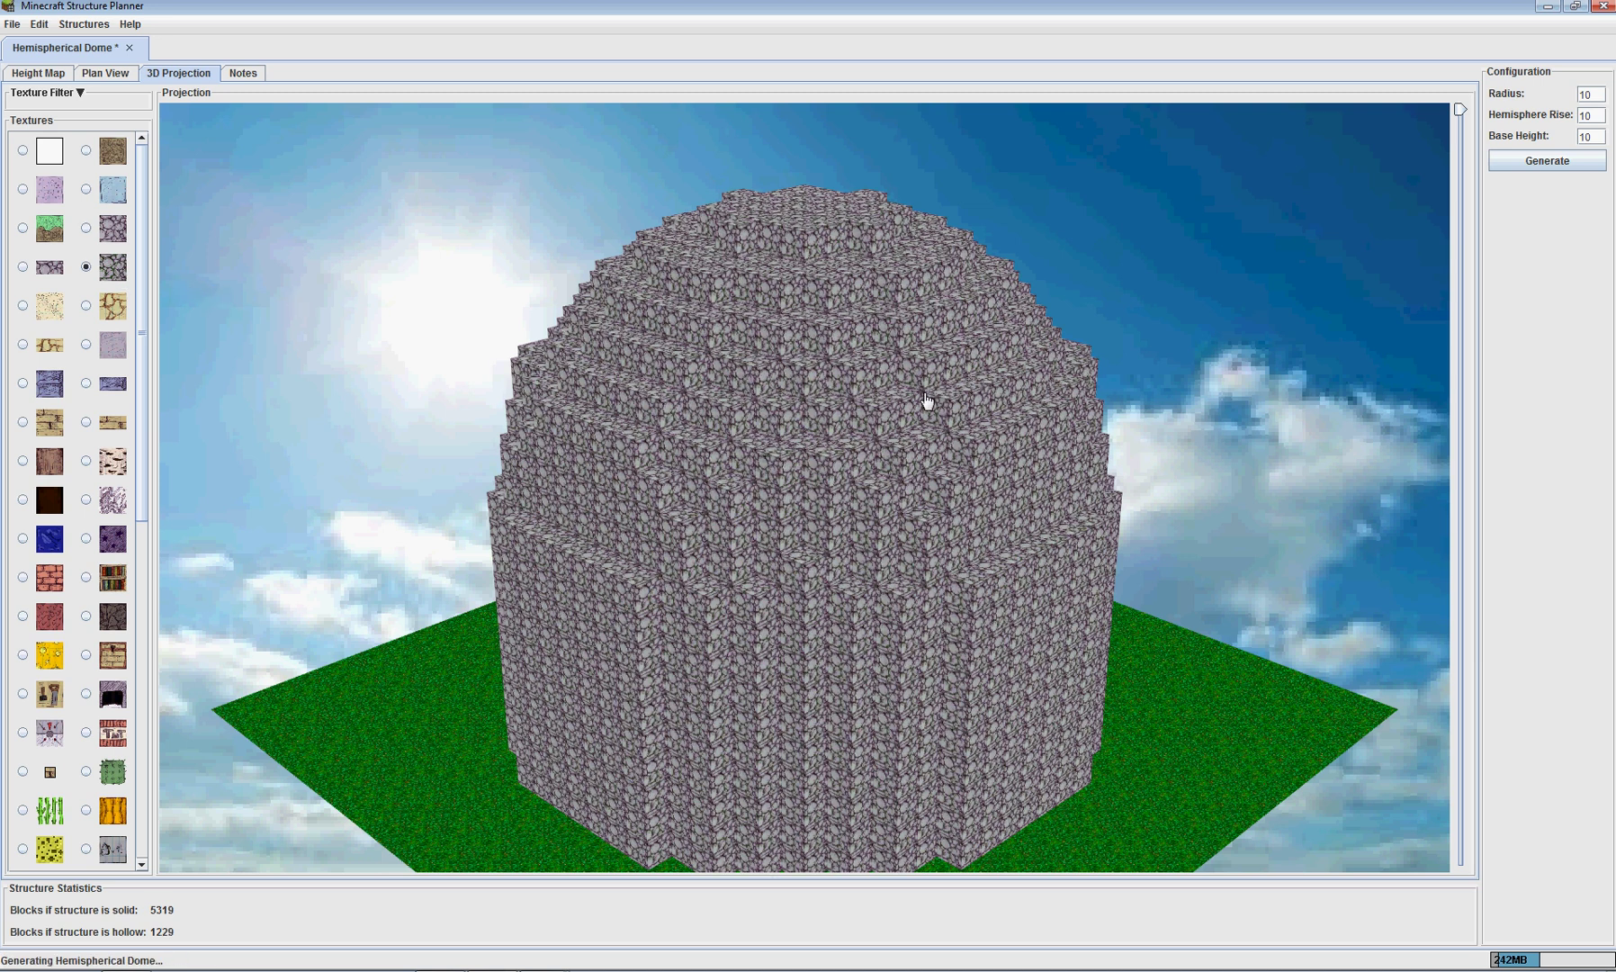
pyautogui.click(129, 50)
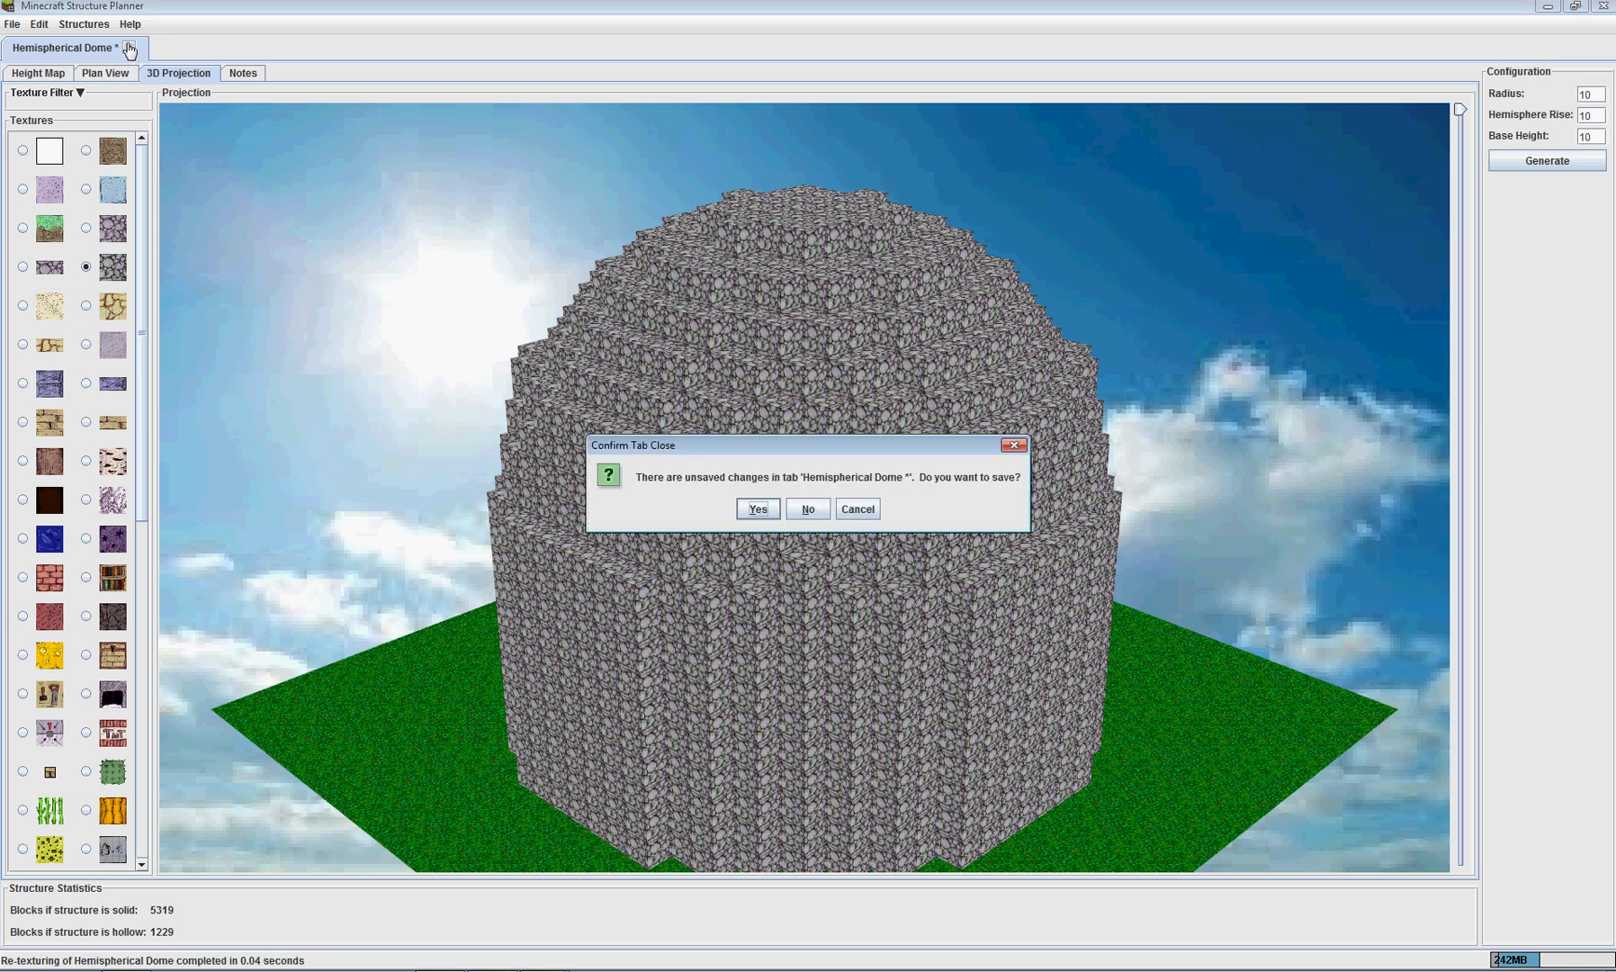
# Discard the dome and start a Pixel Art structure from superman.jpg.
pyautogui.click(810, 509)
pyautogui.click(82, 25)
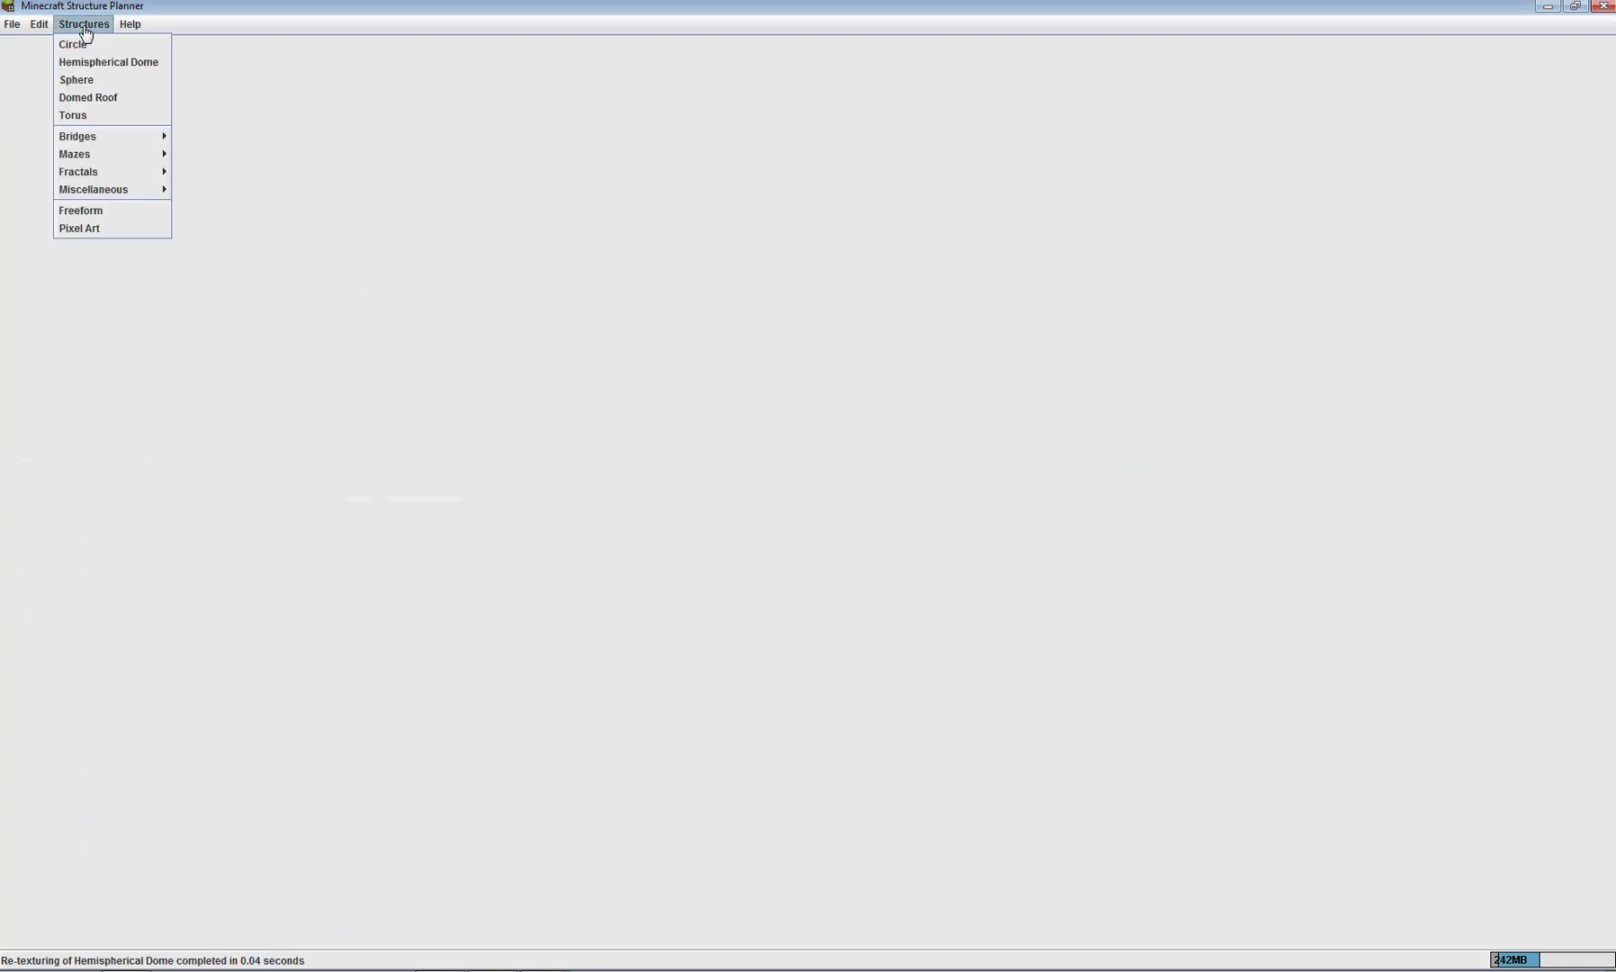
pyautogui.click(128, 230)
pyautogui.click(1514, 220)
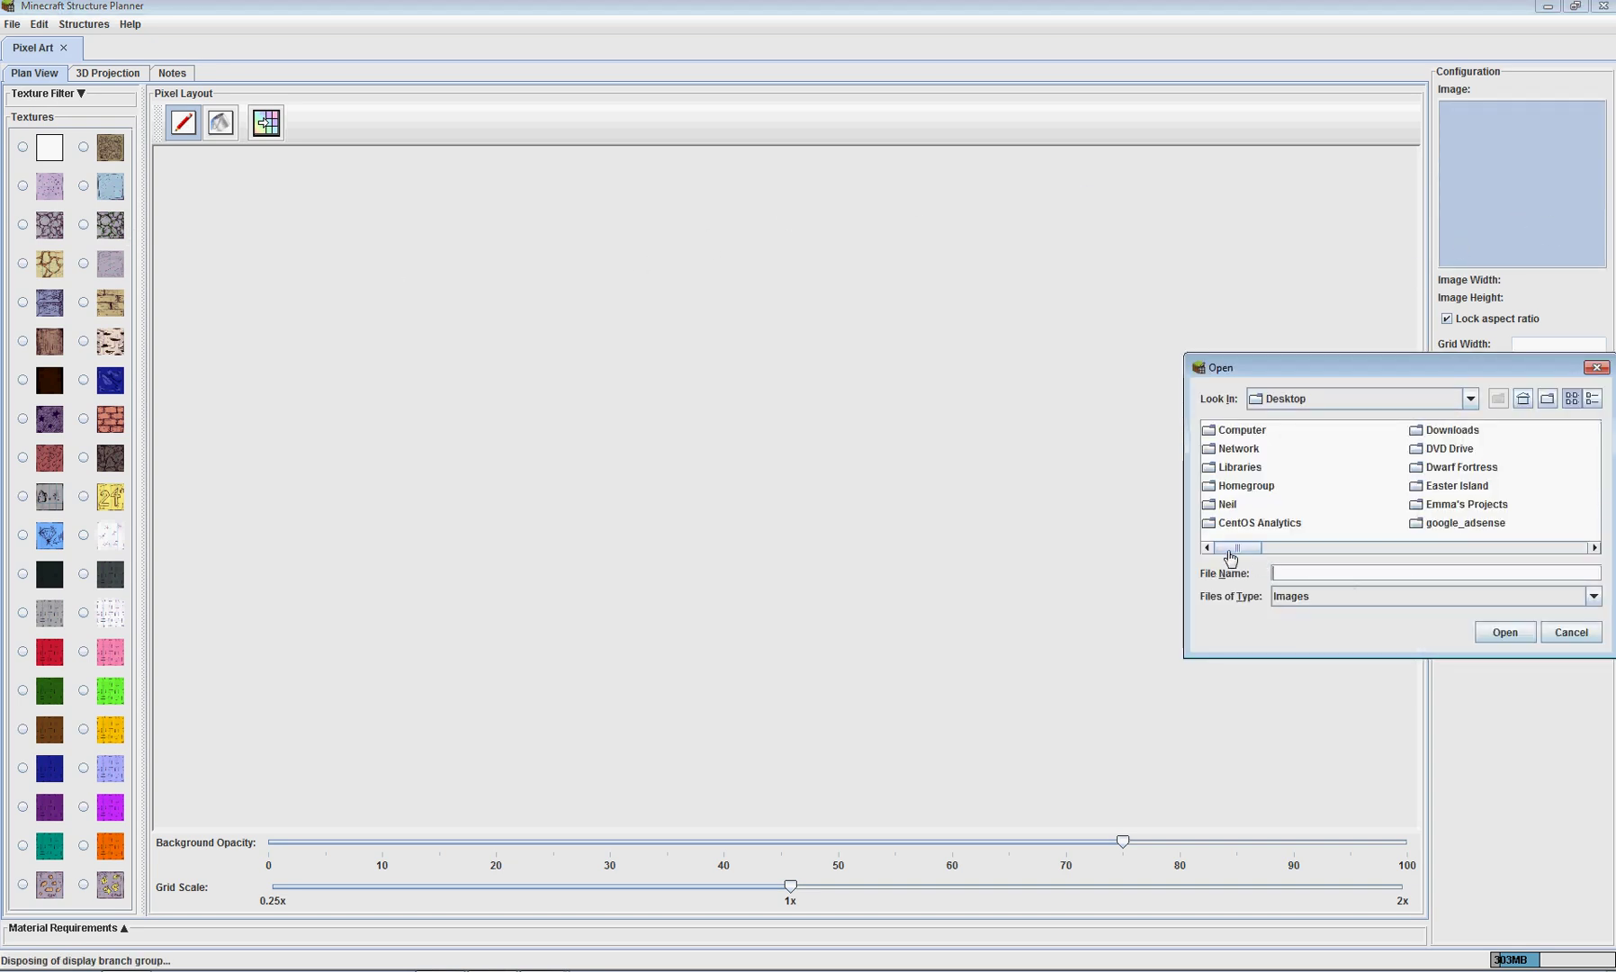
pyautogui.moveTo(1234, 554)
pyautogui.mouseDown()
pyautogui.moveTo(1560, 552)
pyautogui.moveTo(1529, 553)
pyautogui.mouseUp()
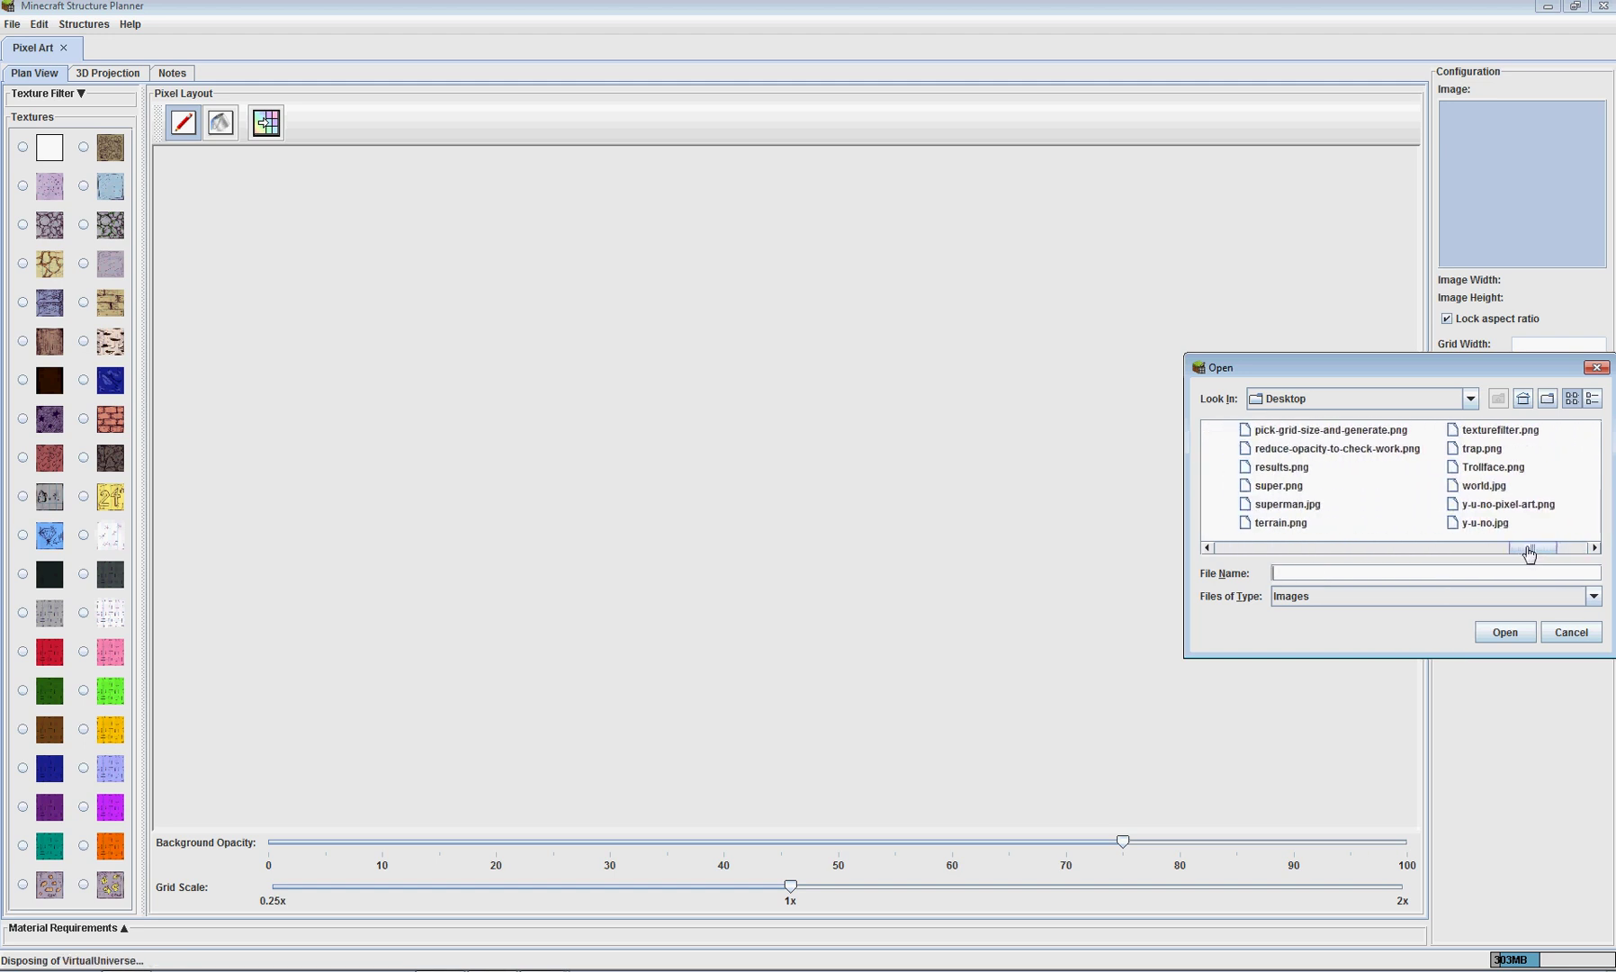
pyautogui.click(1300, 506)
pyautogui.click(1498, 634)
# Set Grid Width to 100 and generate the Superman pixel grid.
pyautogui.click(1544, 349)
pyautogui.write('100')
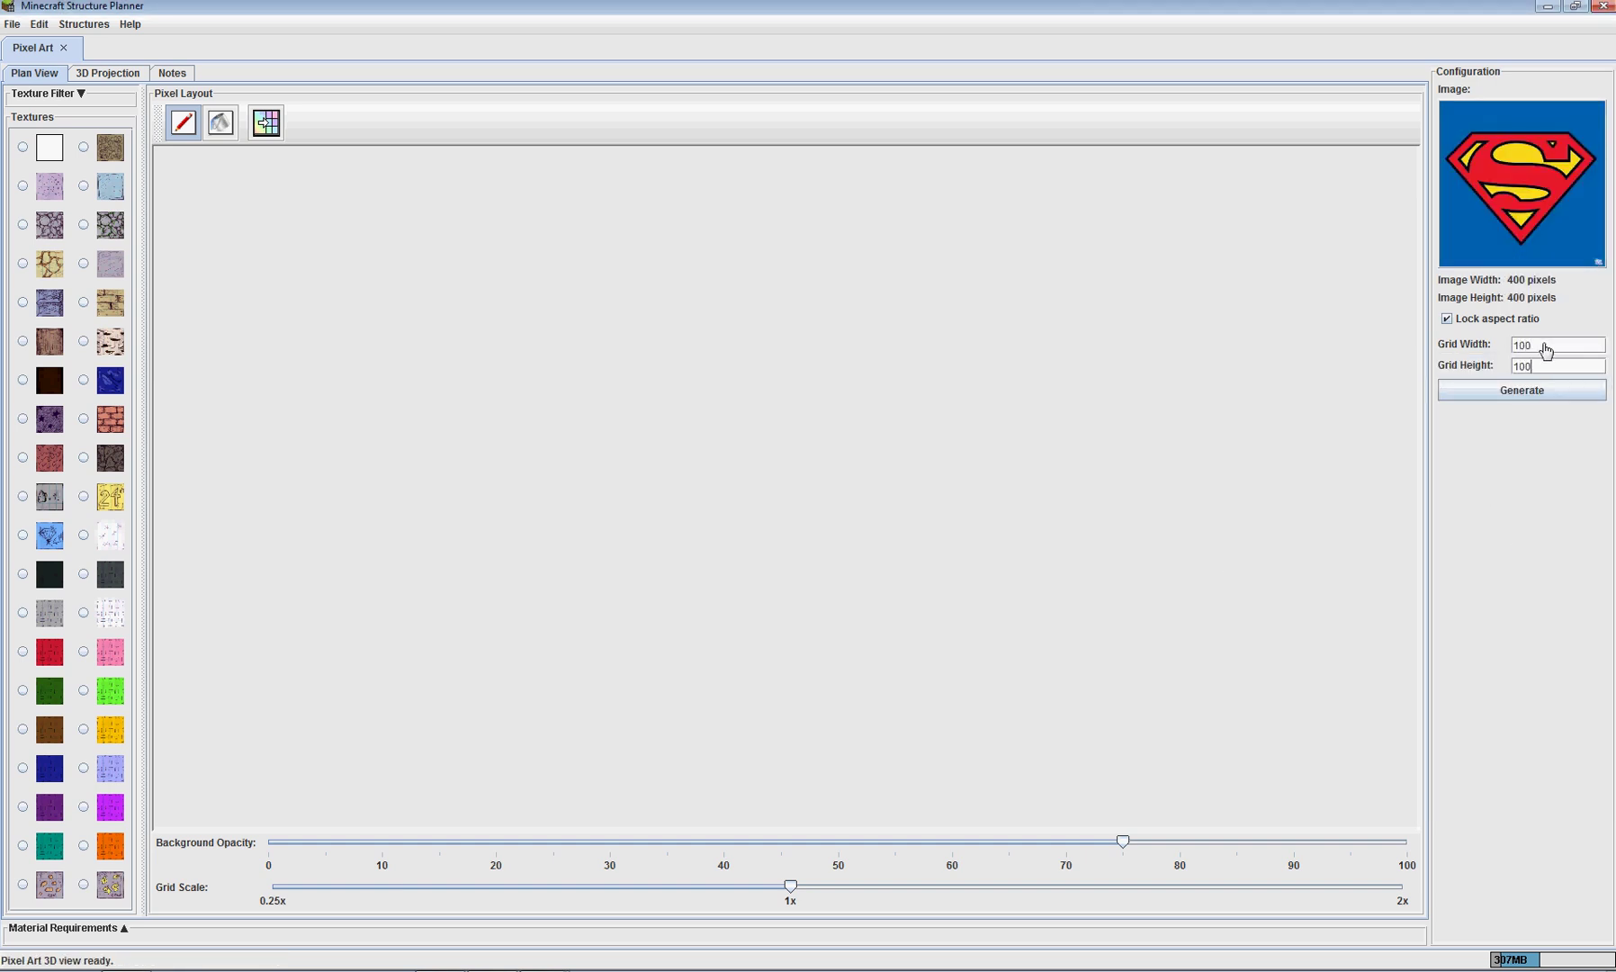
pyautogui.click(1533, 392)
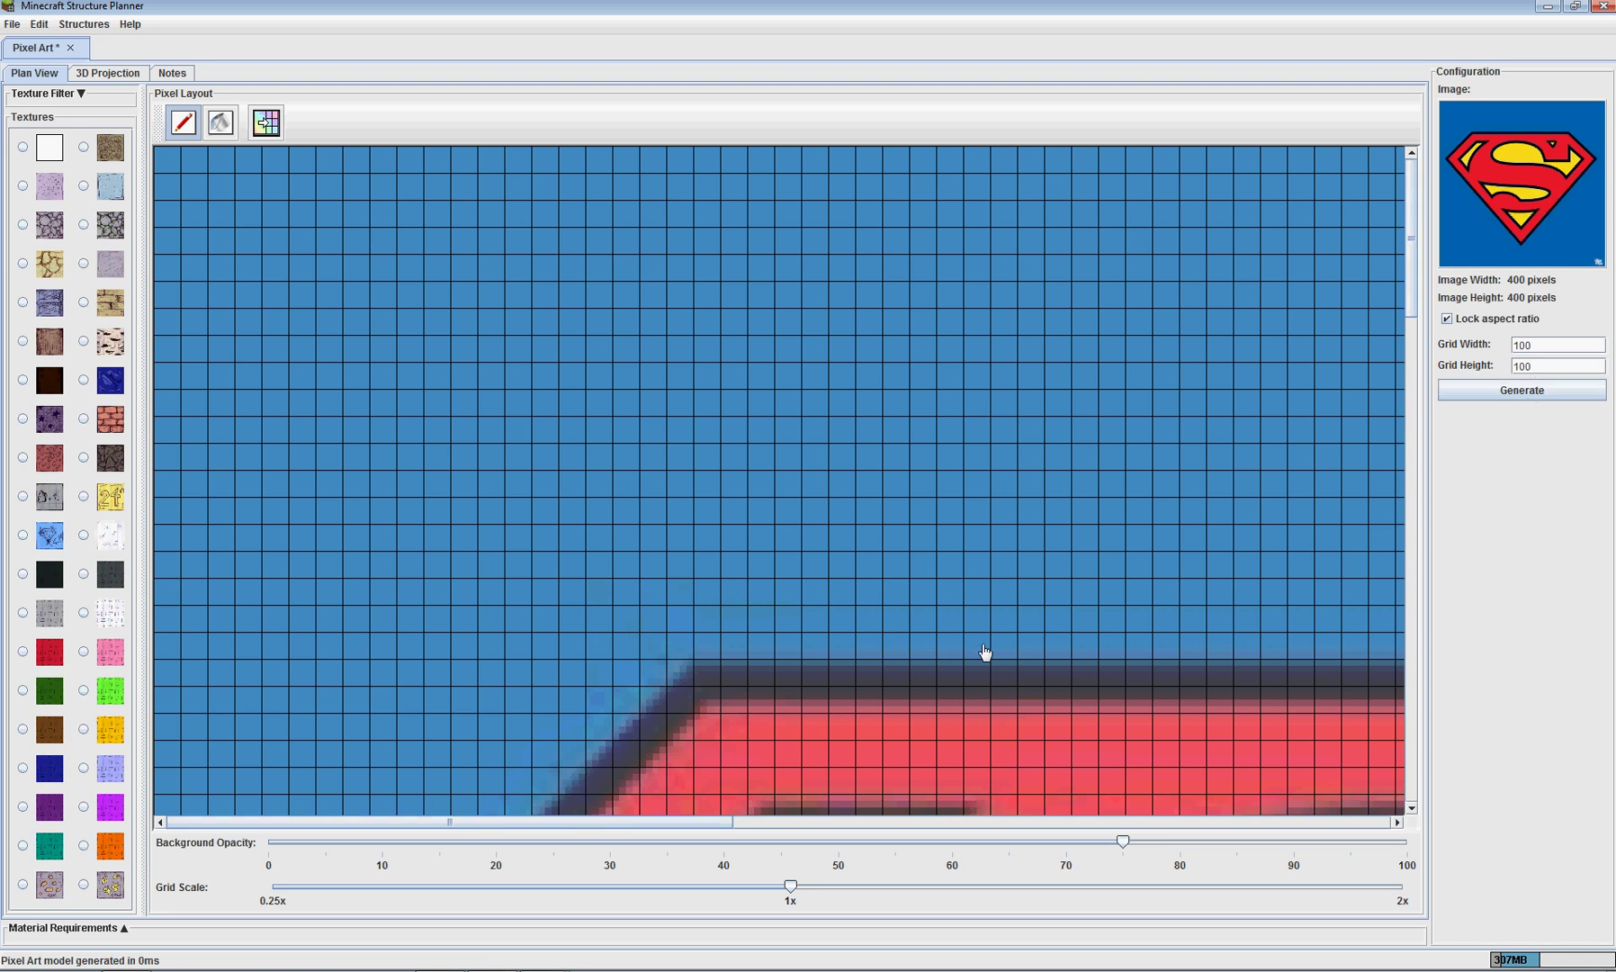
pyautogui.scroll(-3, 749, 582)
pyautogui.scroll(-5, 749, 582)
pyautogui.scroll(3, 748, 593)
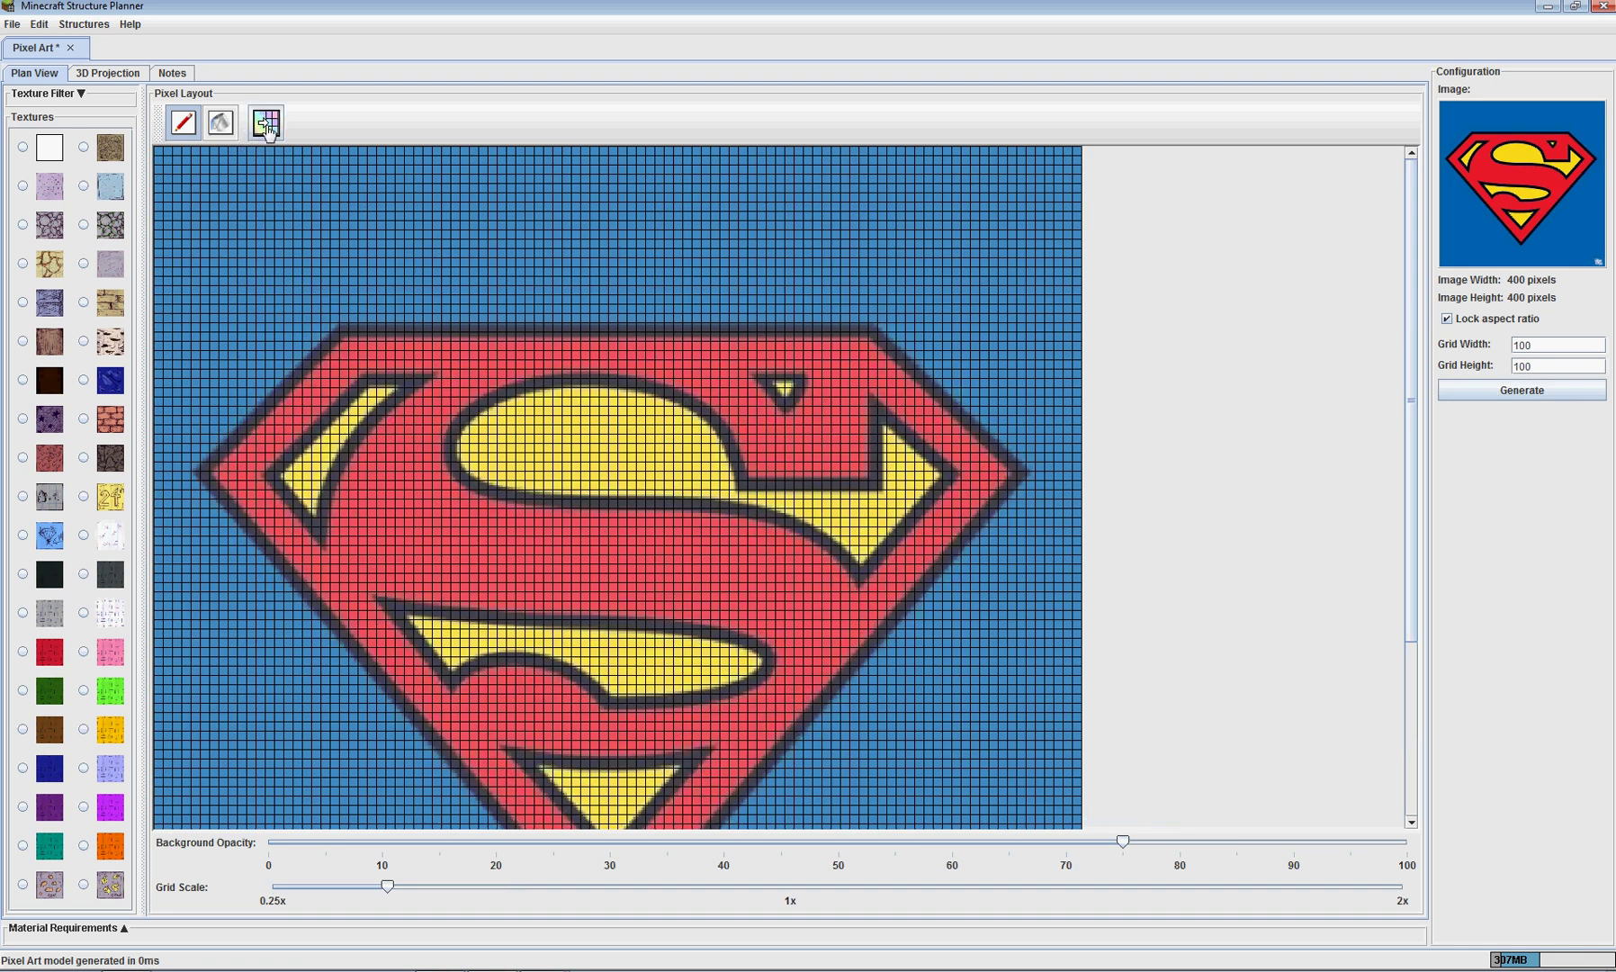
# Filter textures to Pixel Art and bucket-fill the logo's background with the blank texture.
pyautogui.click(80, 95)
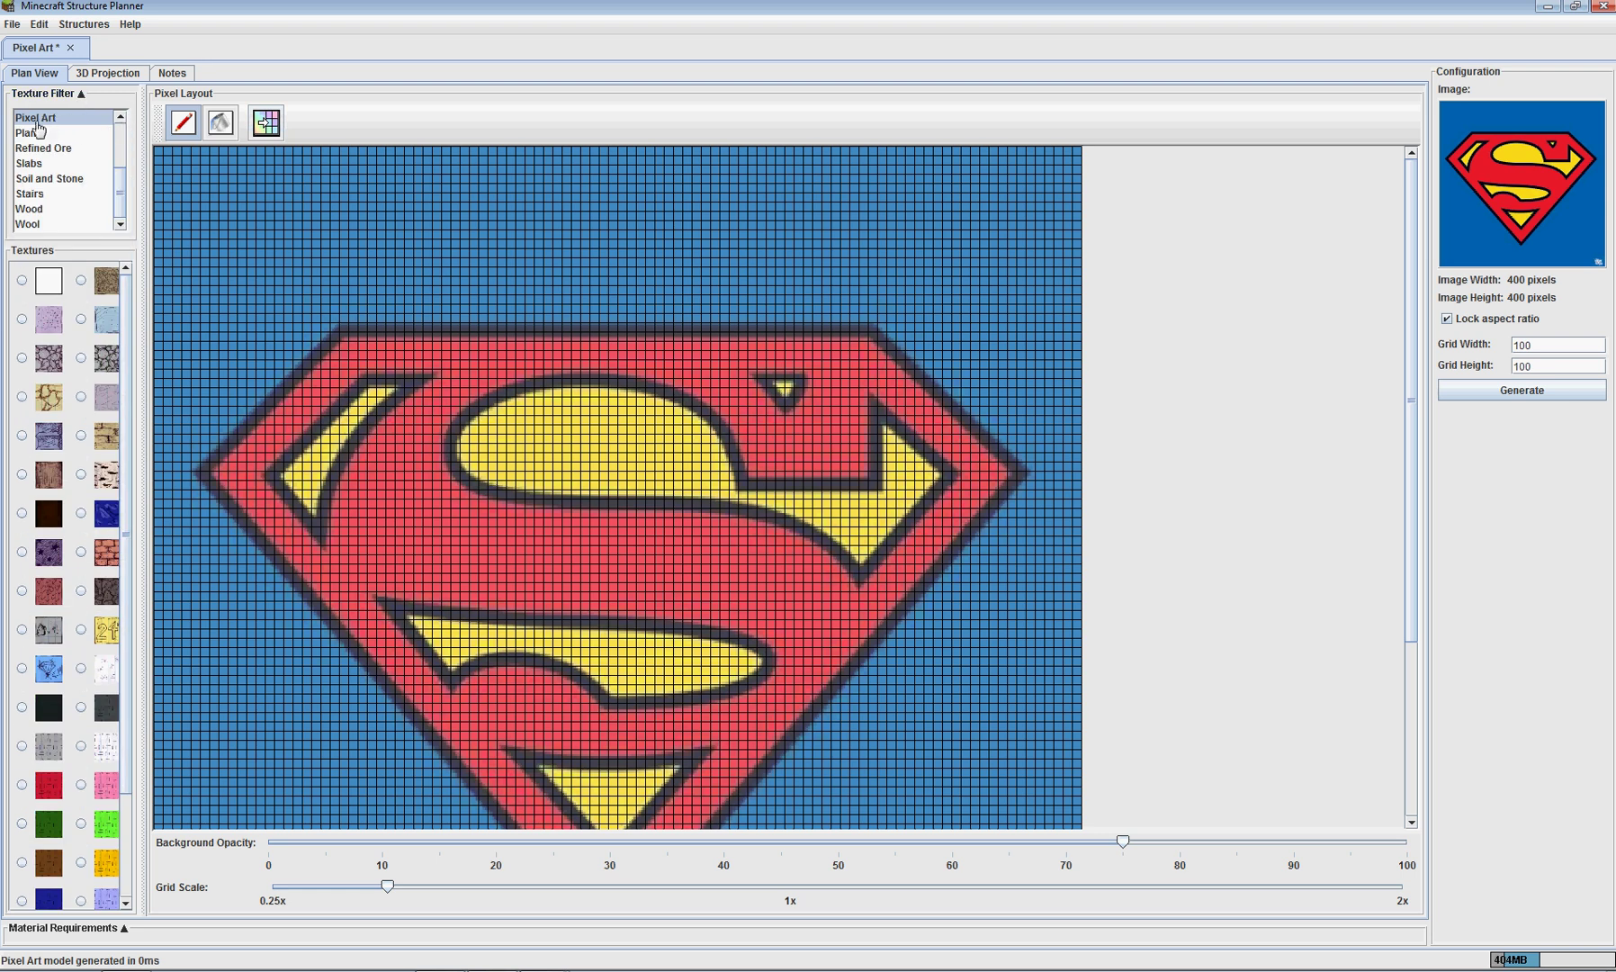
pyautogui.click(80, 95)
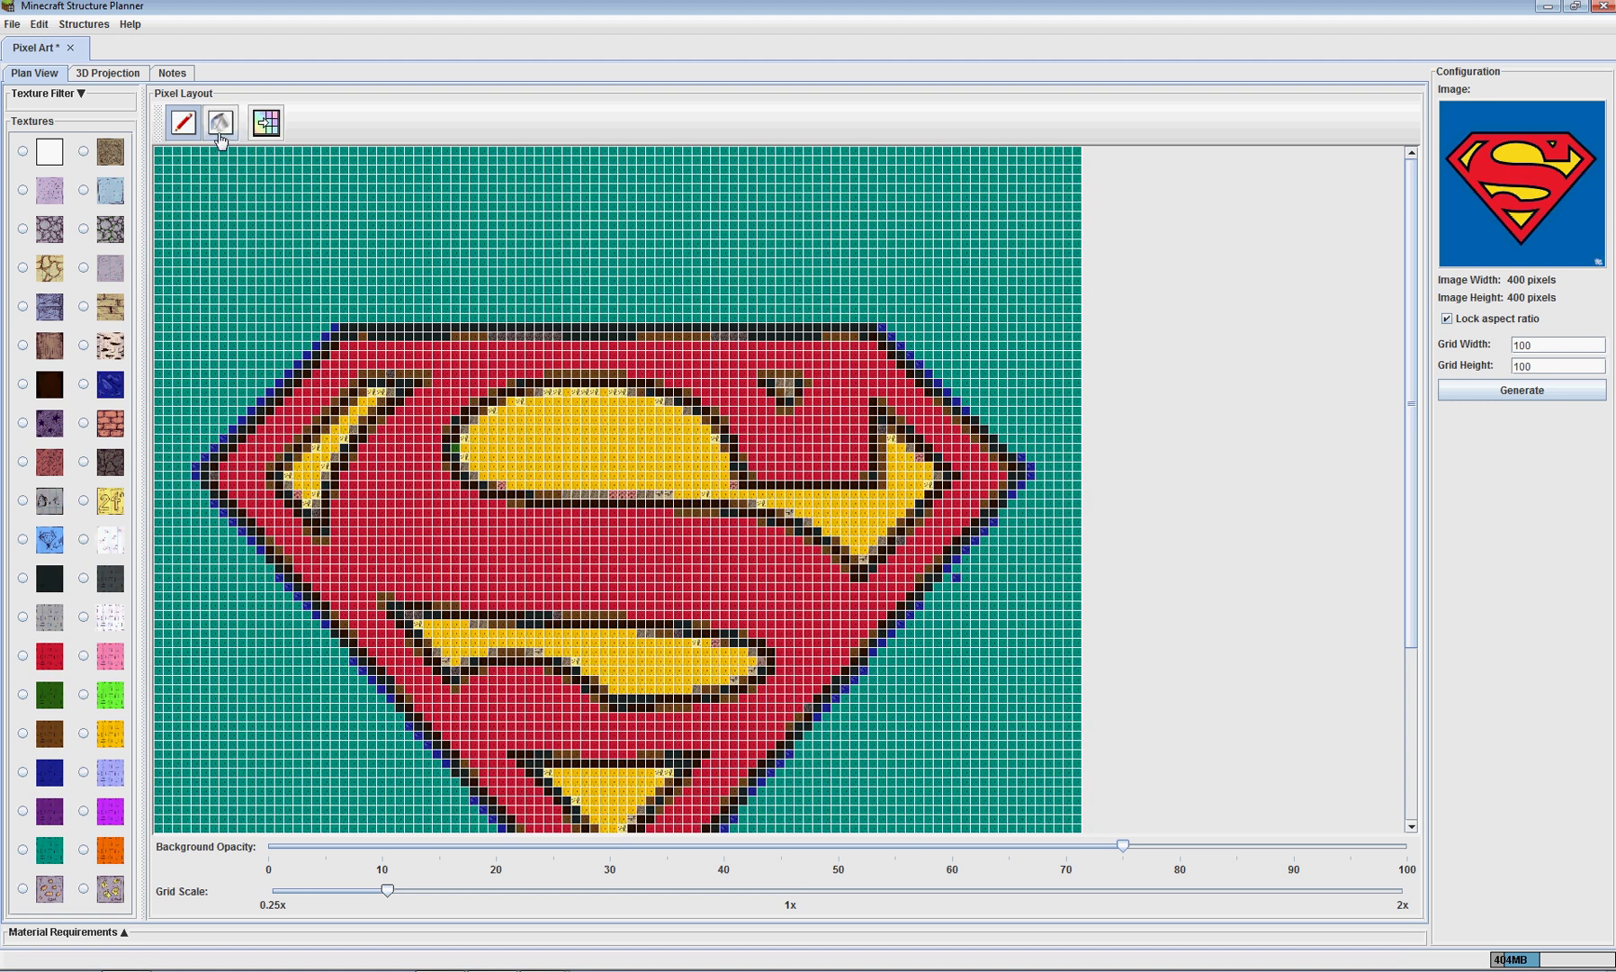
pyautogui.click(220, 122)
pyautogui.click(47, 157)
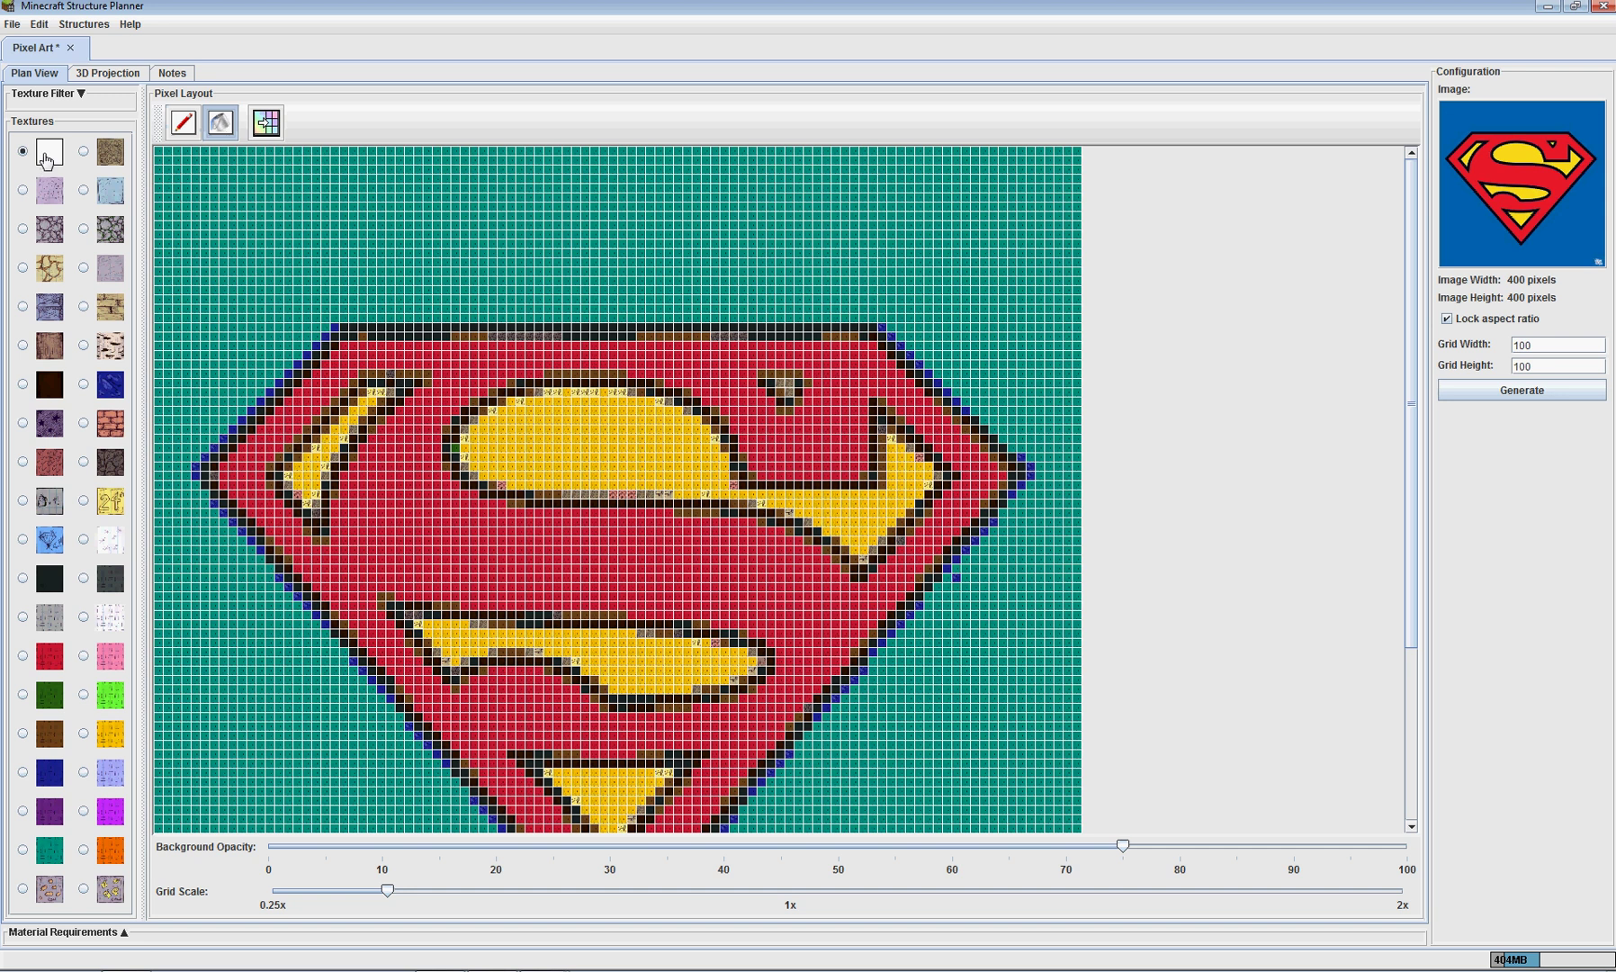
pyautogui.click(299, 212)
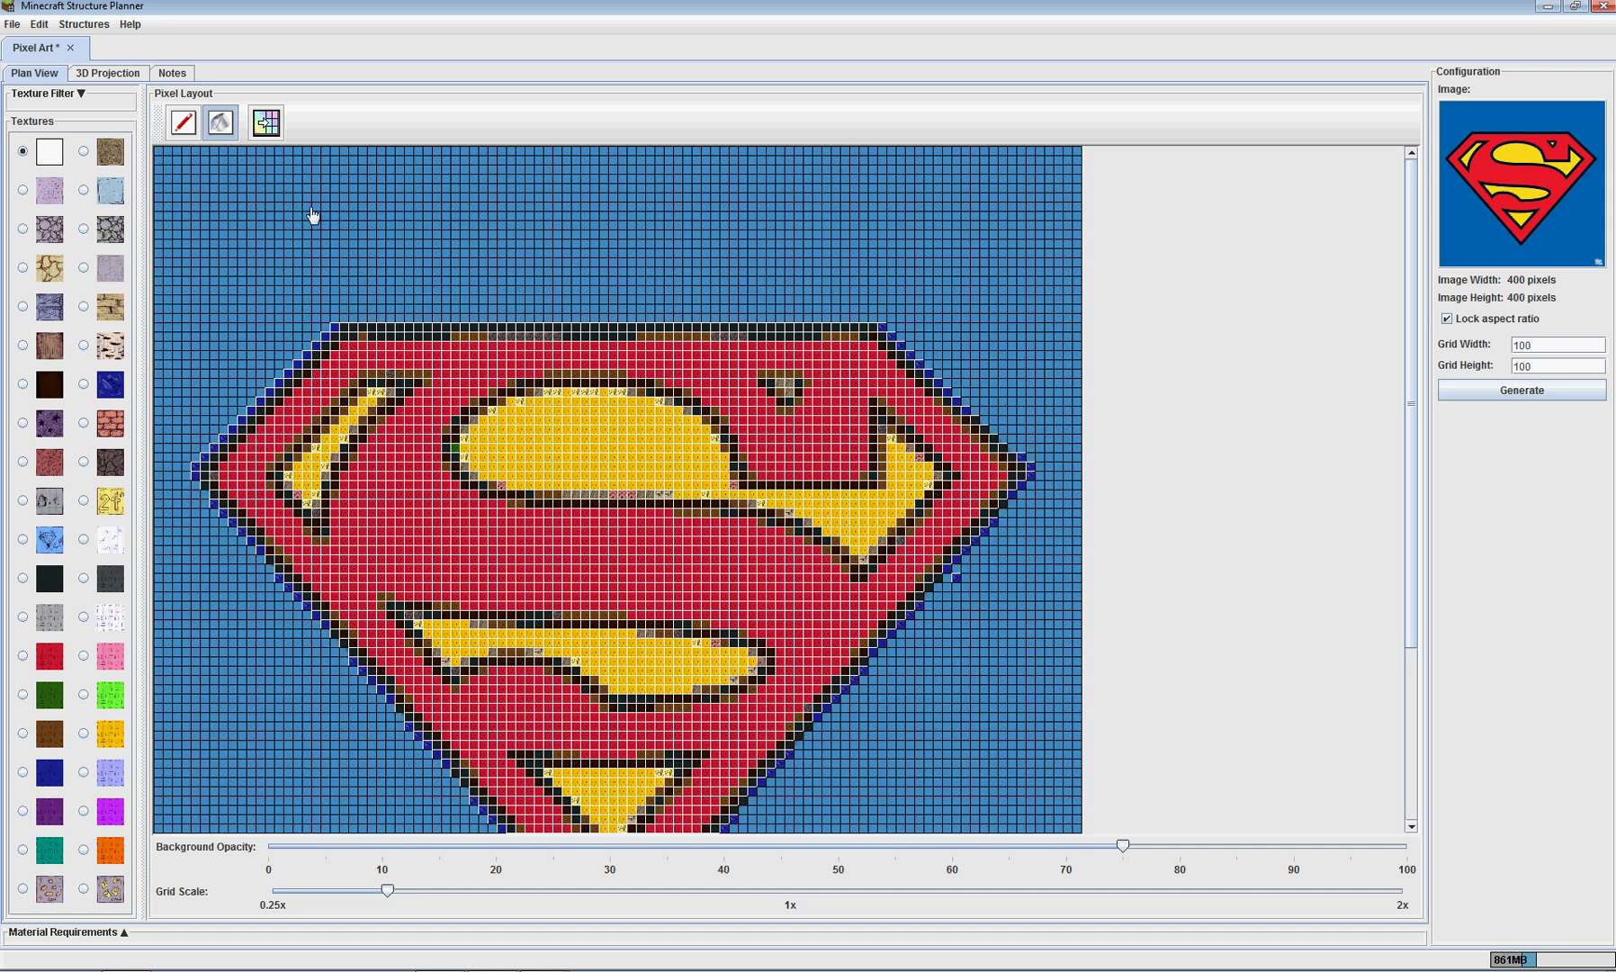
# View the Superman logo in 3D, zoomed out and tilted to a top-down angle.
pyautogui.click(108, 74)
pyautogui.scroll(-5, 845, 529)
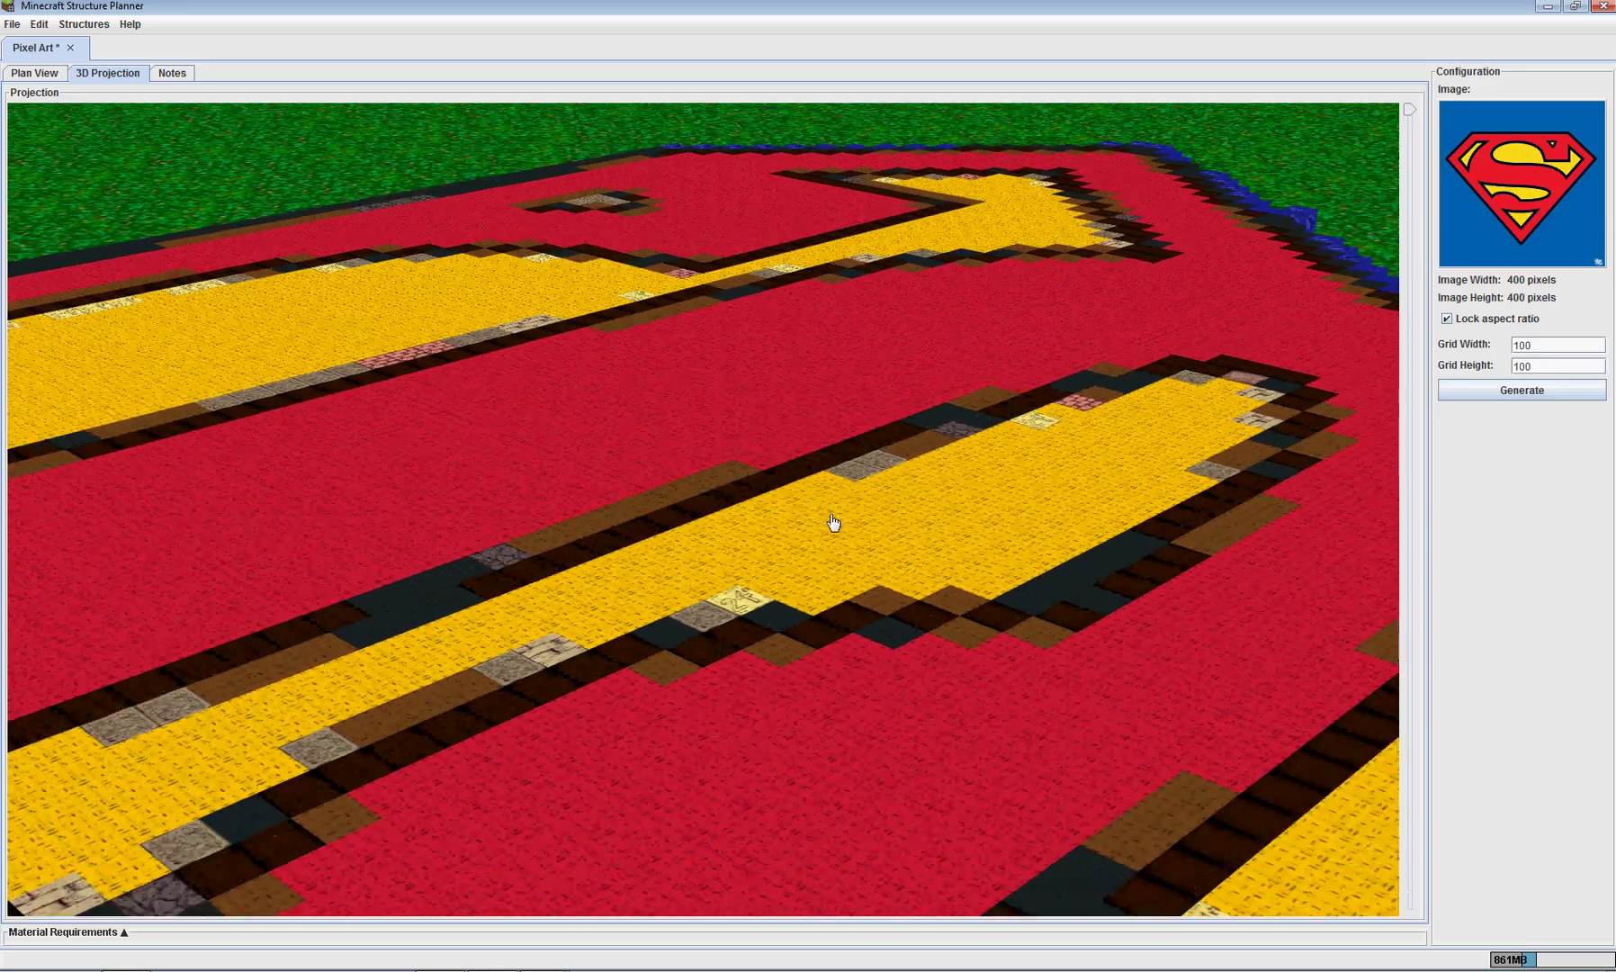
pyautogui.scroll(-5, 833, 522)
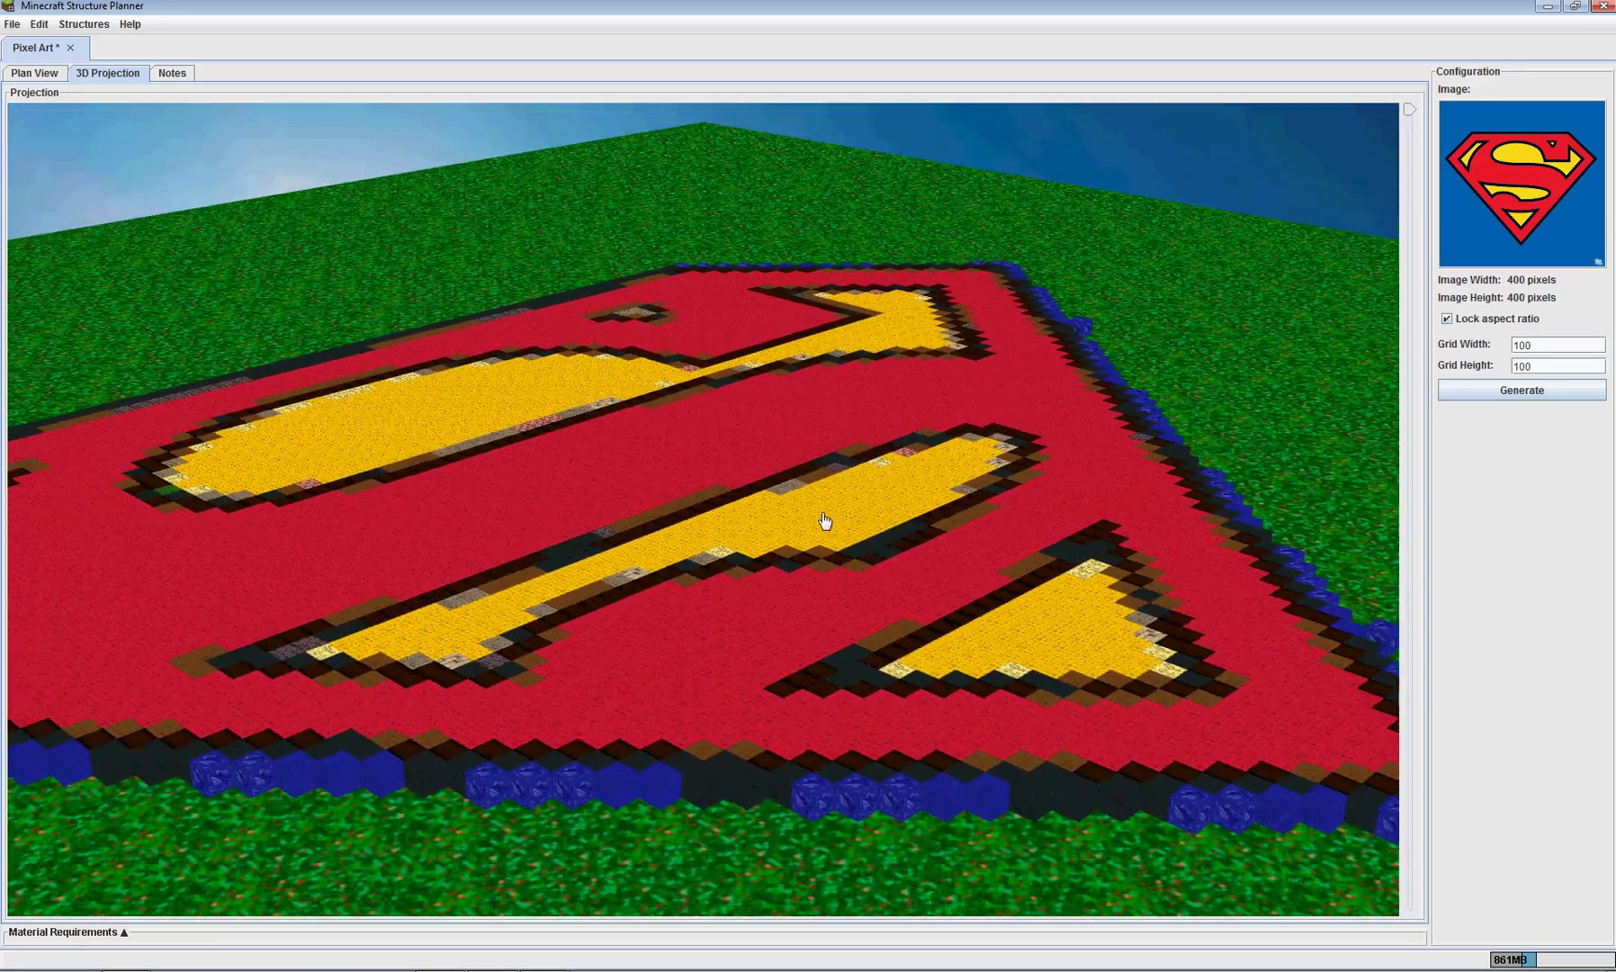
pyautogui.scroll(-2, 824, 520)
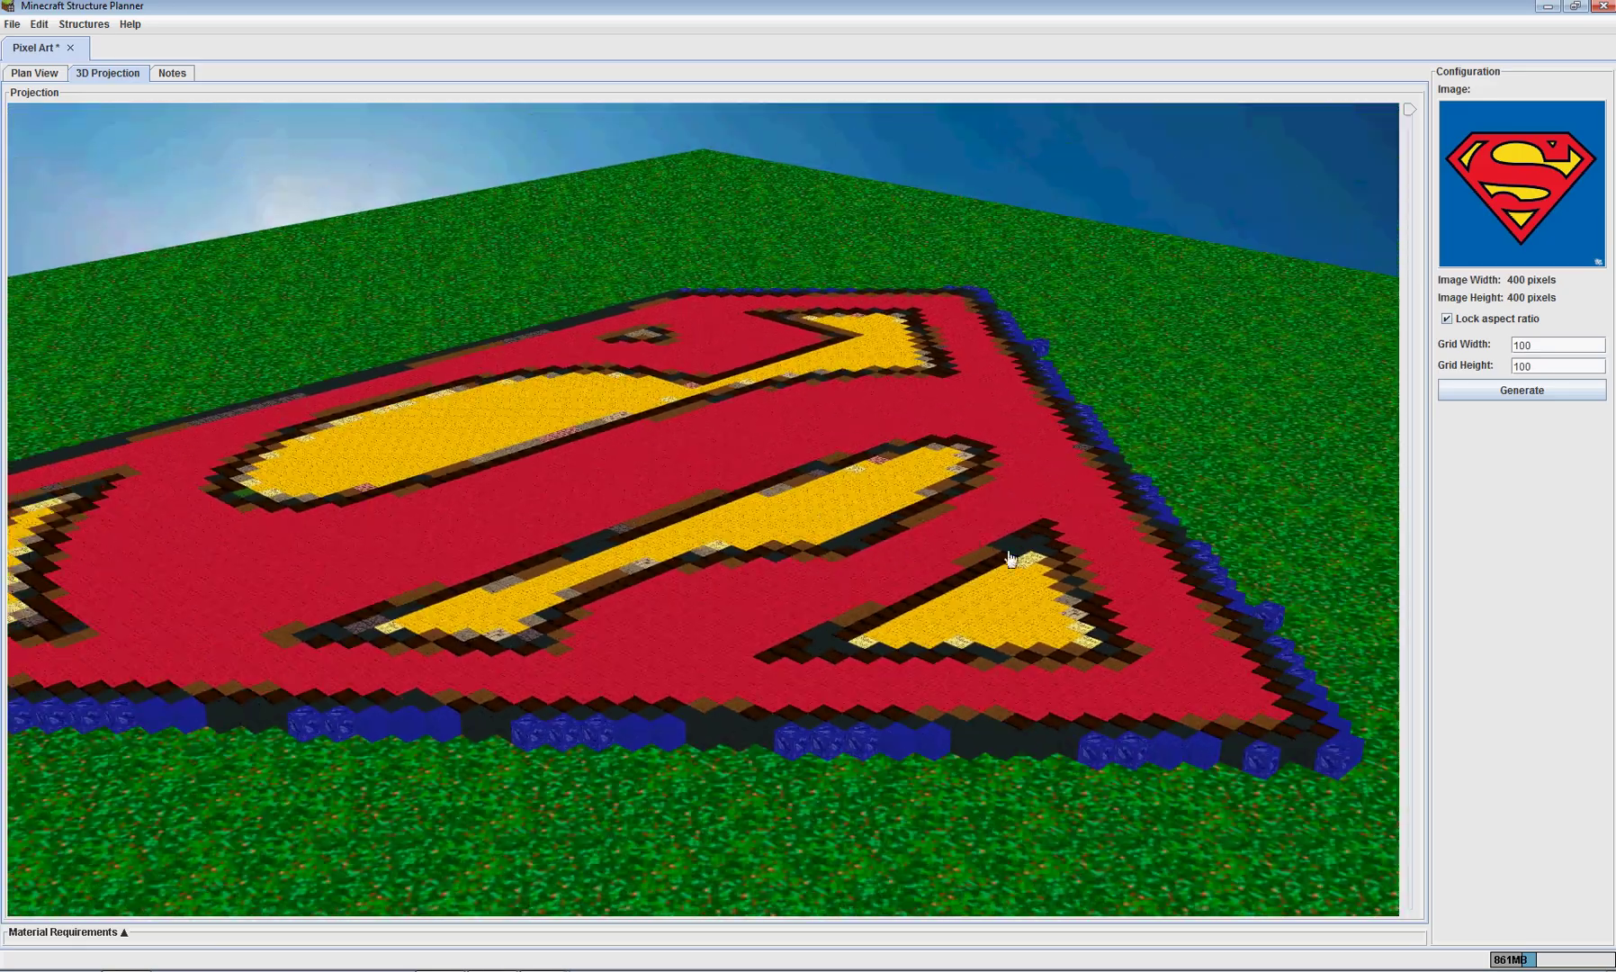
pyautogui.moveTo(1006, 556)
pyautogui.mouseDown()
pyautogui.moveTo(999, 577)
pyautogui.moveTo(939, 595)
pyautogui.moveTo(952, 588)
pyautogui.moveTo(909, 573)
pyautogui.mouseUp()
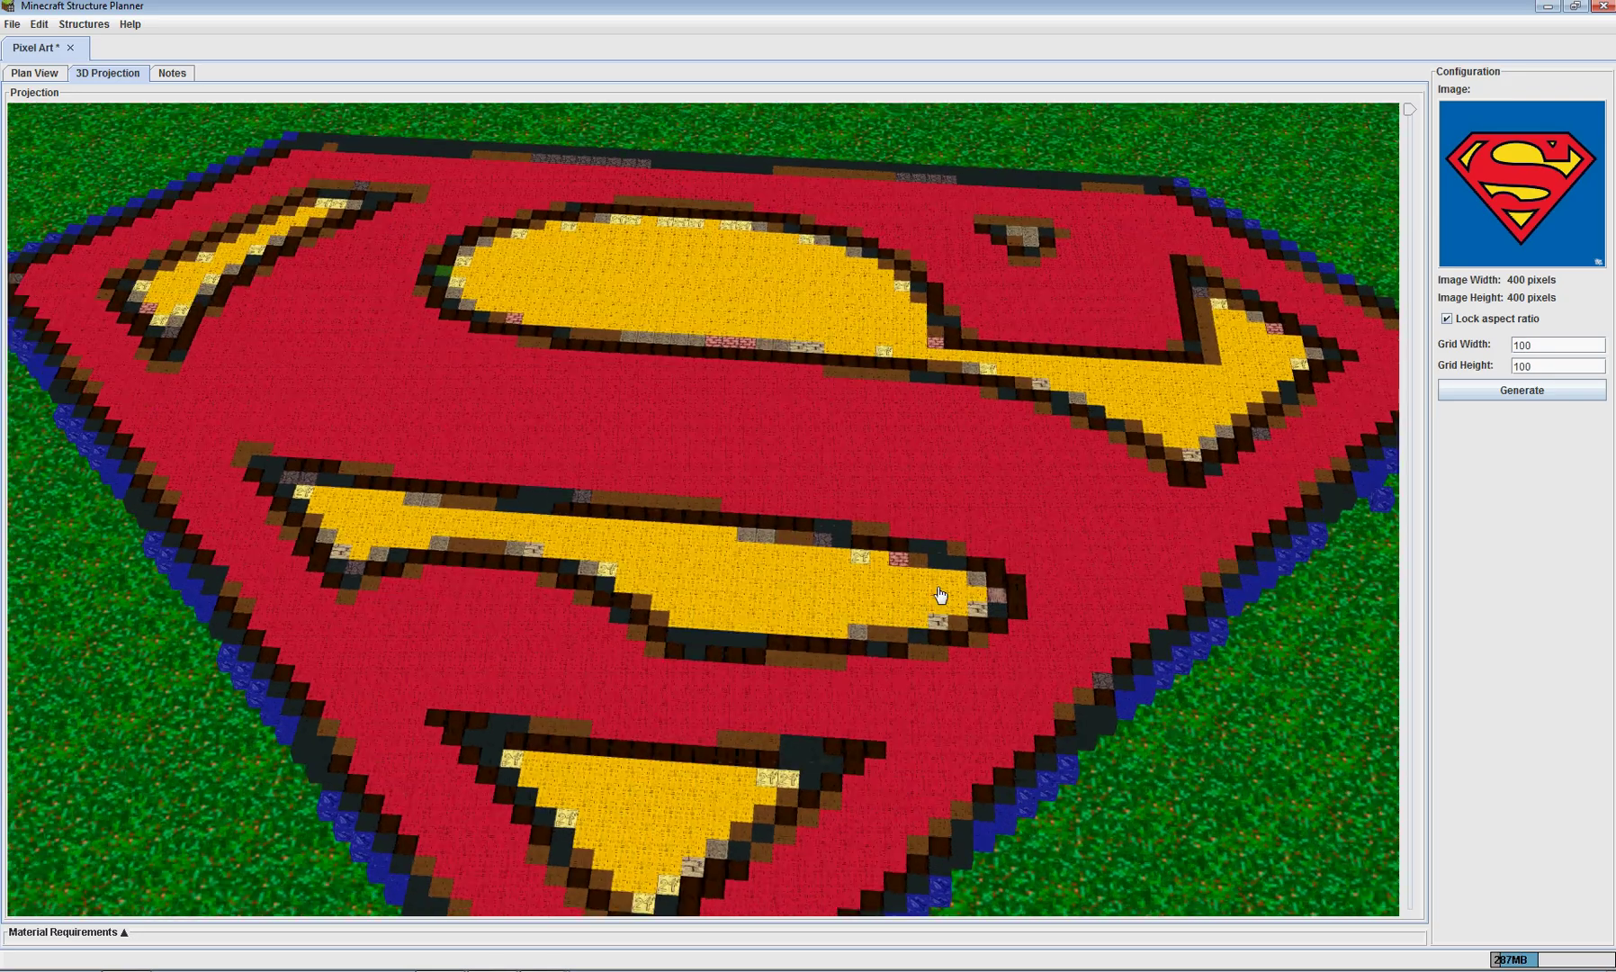
pyautogui.scroll(-3, 908, 576)
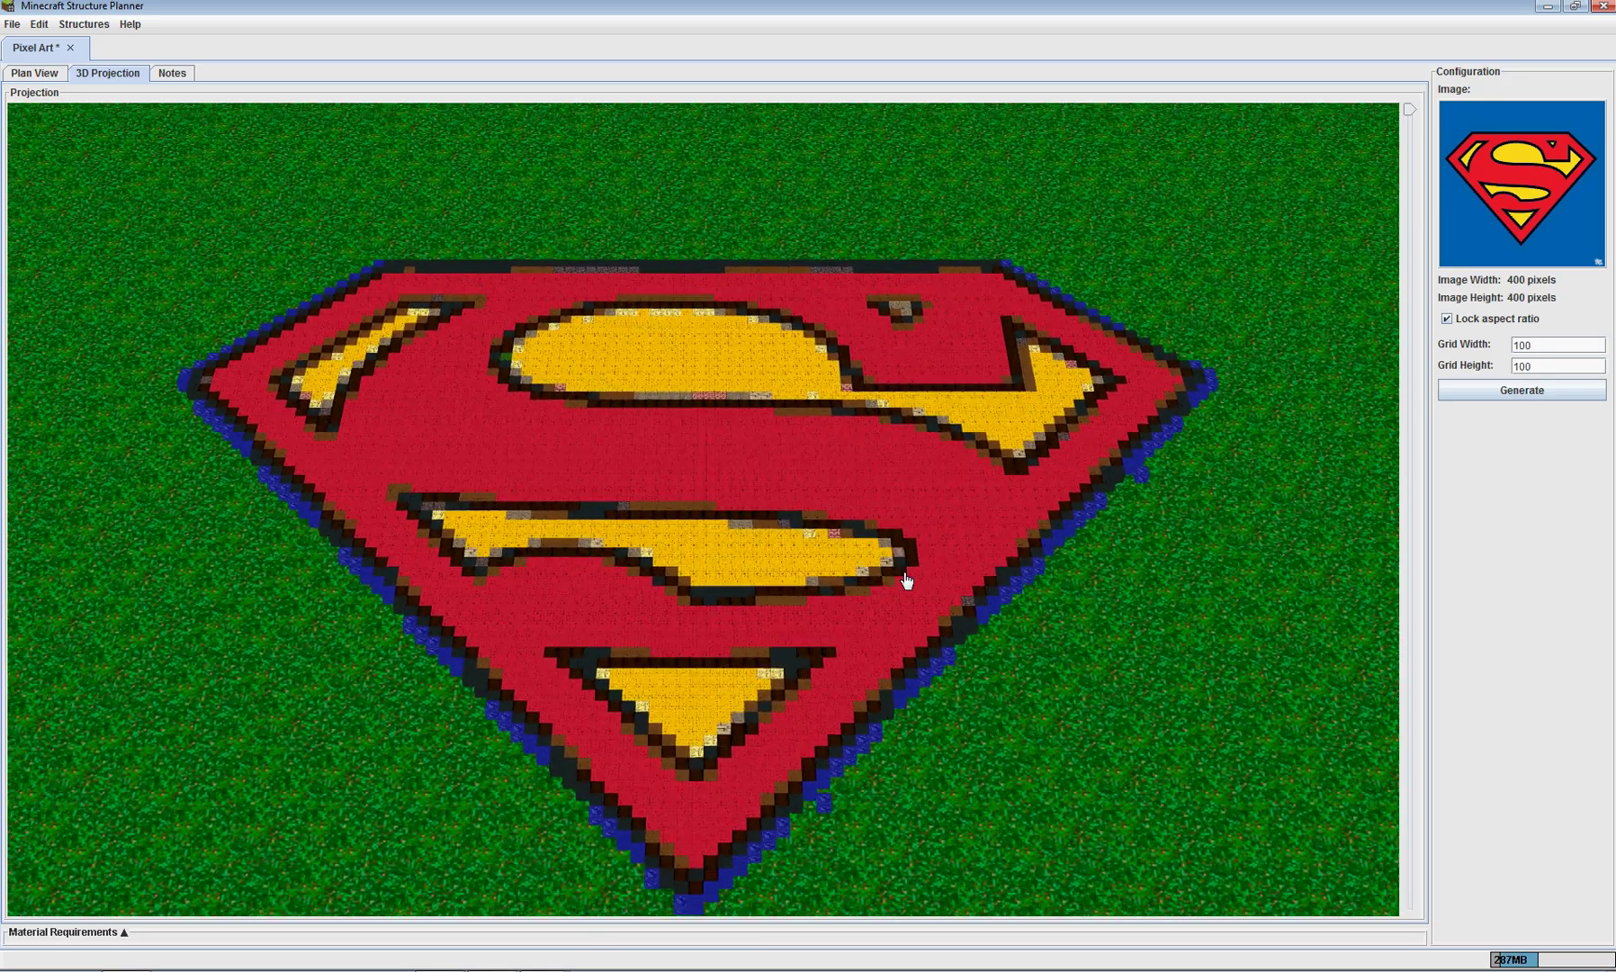